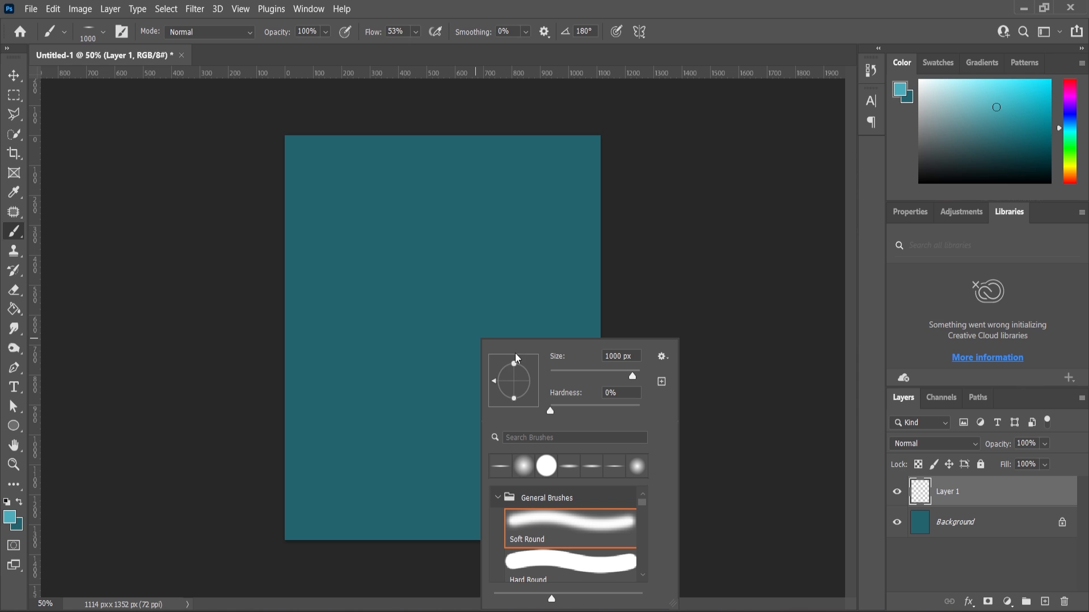
Step: Paint a soft light-teal glow at the canvas centre on Layer 1 with two dabs of a 1700 px soft round brush
click(22, 226)
key(bracketright)
key(bracketright)
key(bracketright)
key(bracketright)
key(bracketright)
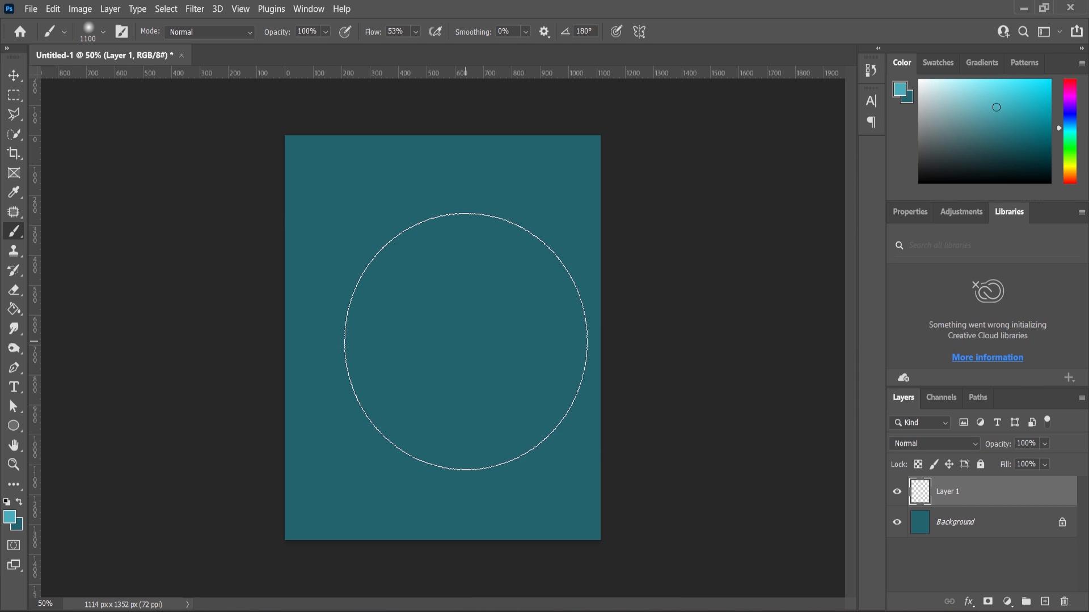
key(bracketright)
key(bracketright)
click(444, 339)
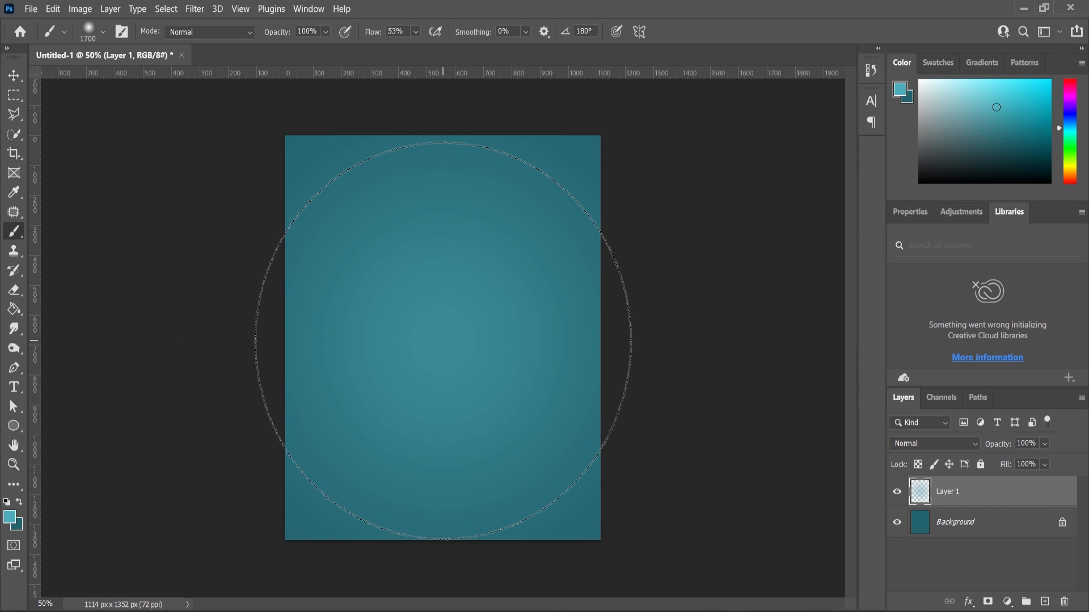
click(445, 339)
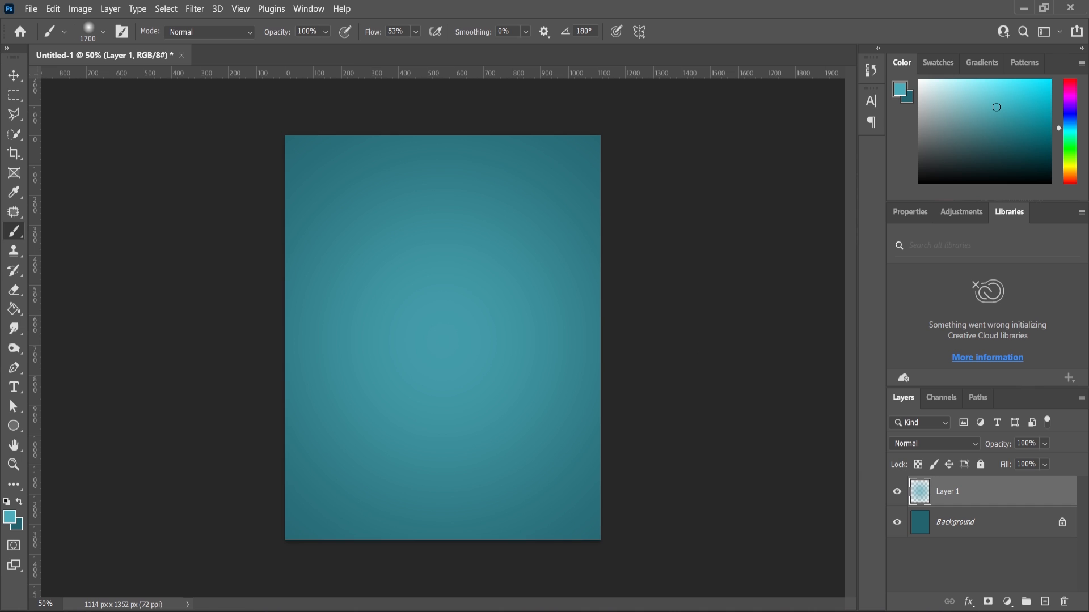
Step: Open the Fitbit-Luxe-Fitness-Tracker image as a separate document and mask out its background with Select Subject in Select and Mask
key(alt+Tab)
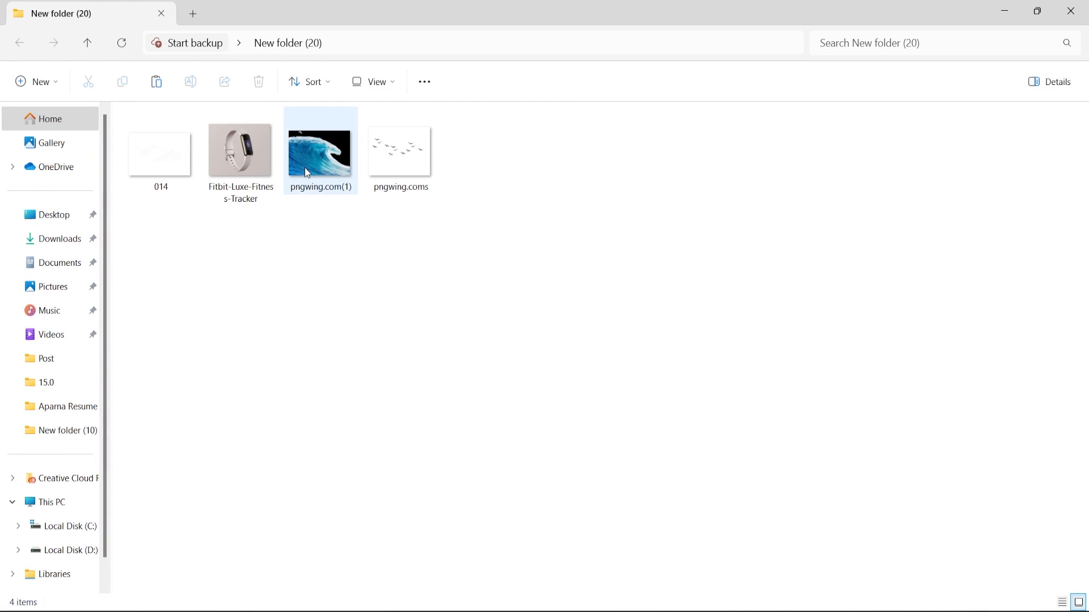
drag(240, 150, 474, 64)
click(14, 97)
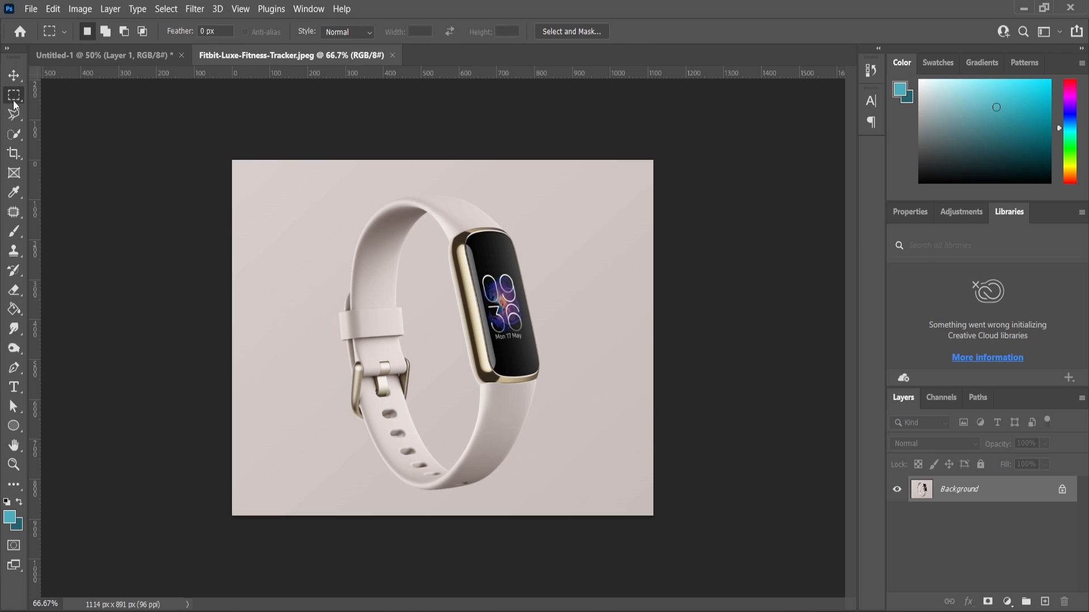
click(574, 33)
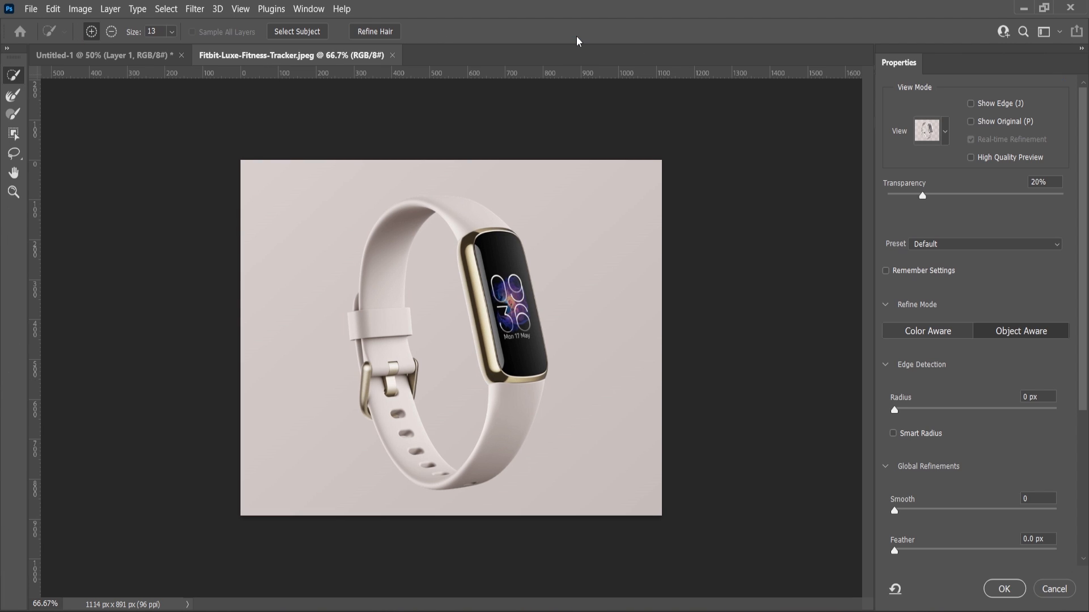
click(302, 32)
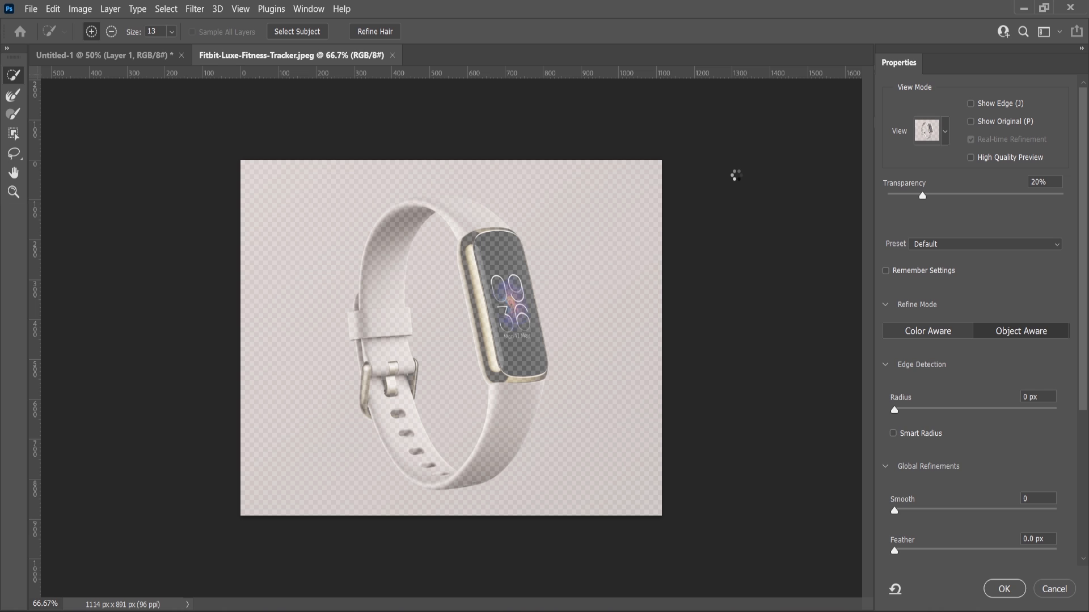
click(1004, 589)
Step: Bring the cut-out watch into the Untitled-1 document, rotate it about 47.8° clockwise and scale it to about 98.3%
click(14, 77)
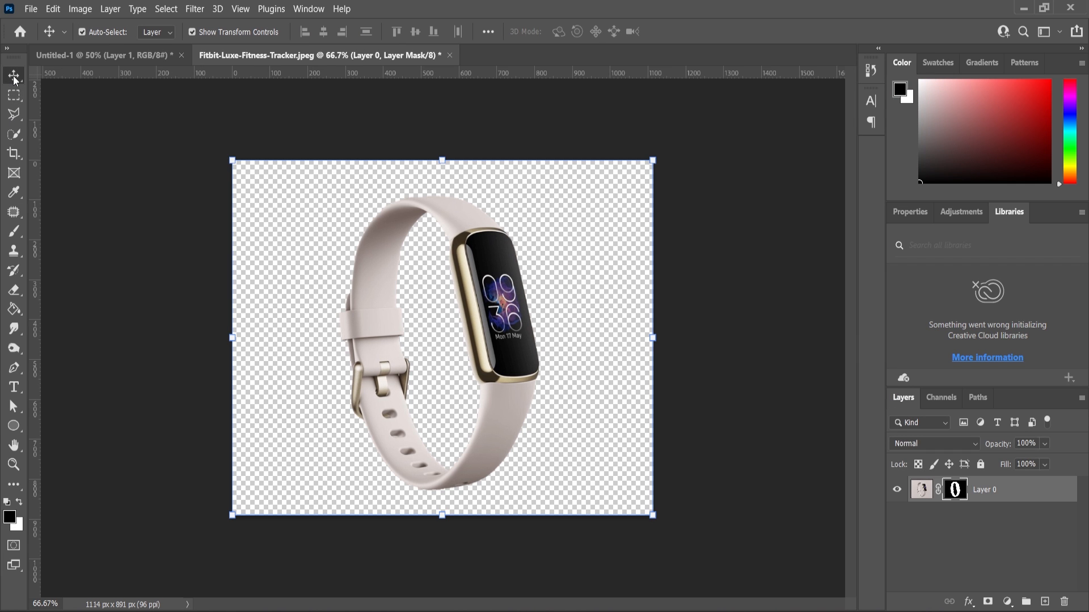
key(ctrl+Tab)
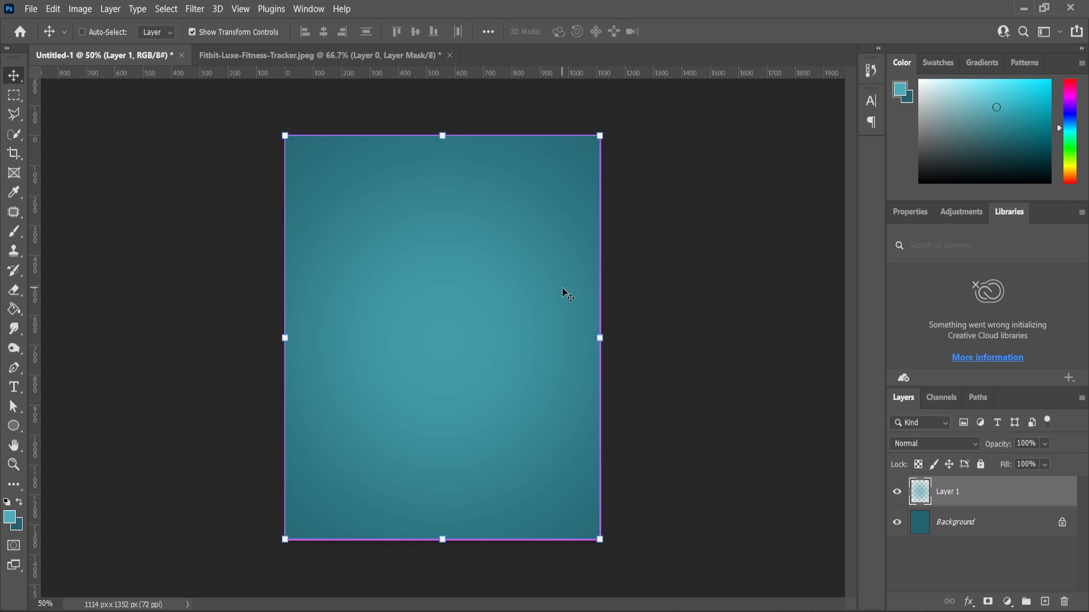
drag(563, 288, 562, 287)
drag(604, 200, 673, 376)
click(13, 75)
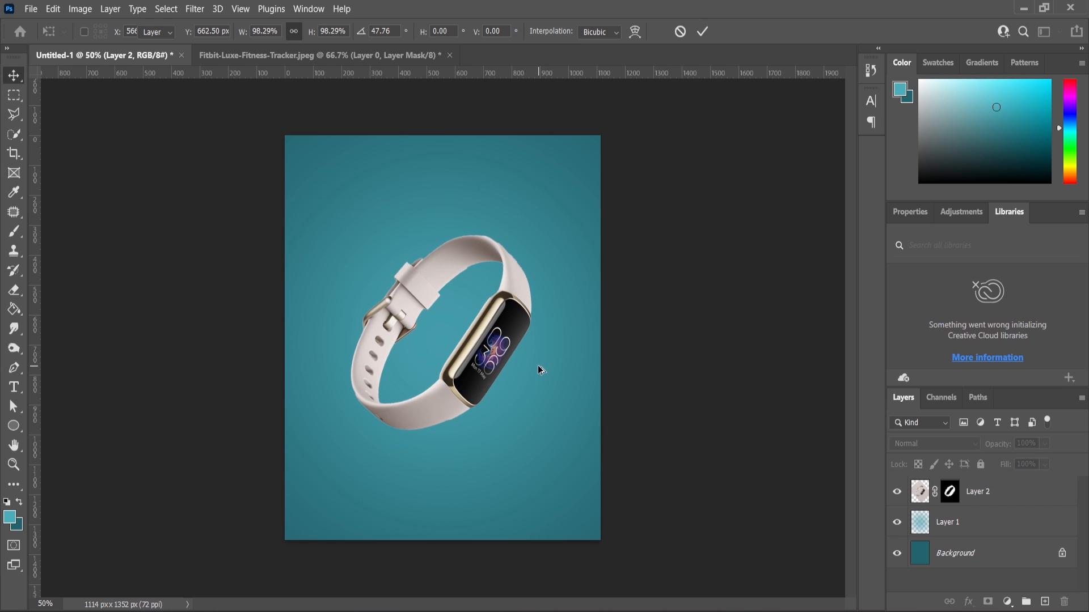
Step: Apply Levels to the watch layer with midtones at 0.84, a slightly raised black point and a slightly lowered white point
scroll(490, 361, up, 4)
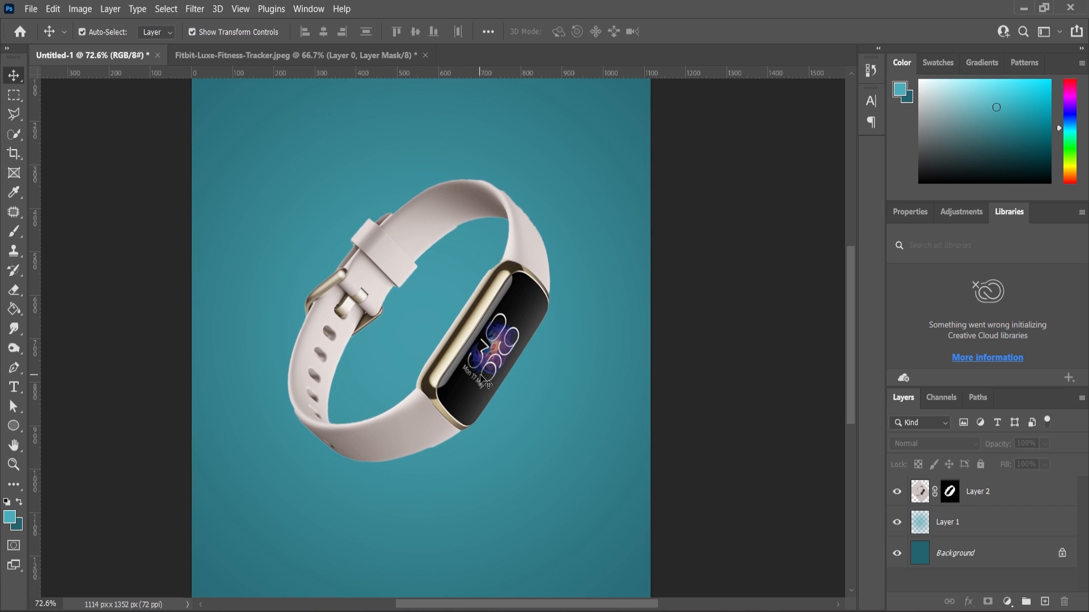
click(80, 9)
mouse_move(97, 43)
click(276, 66)
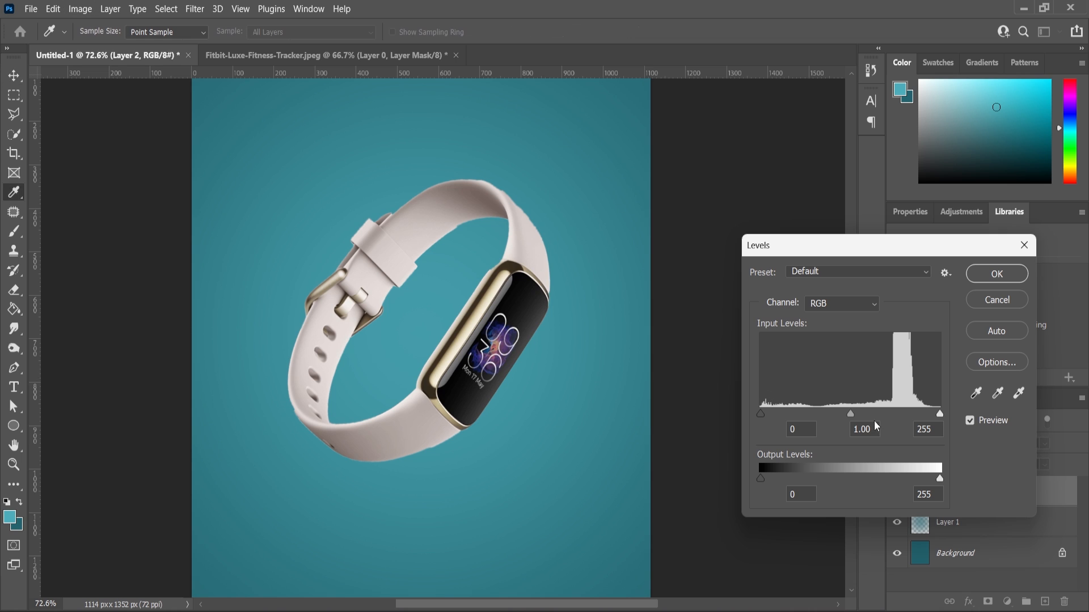
drag(852, 413, 860, 418)
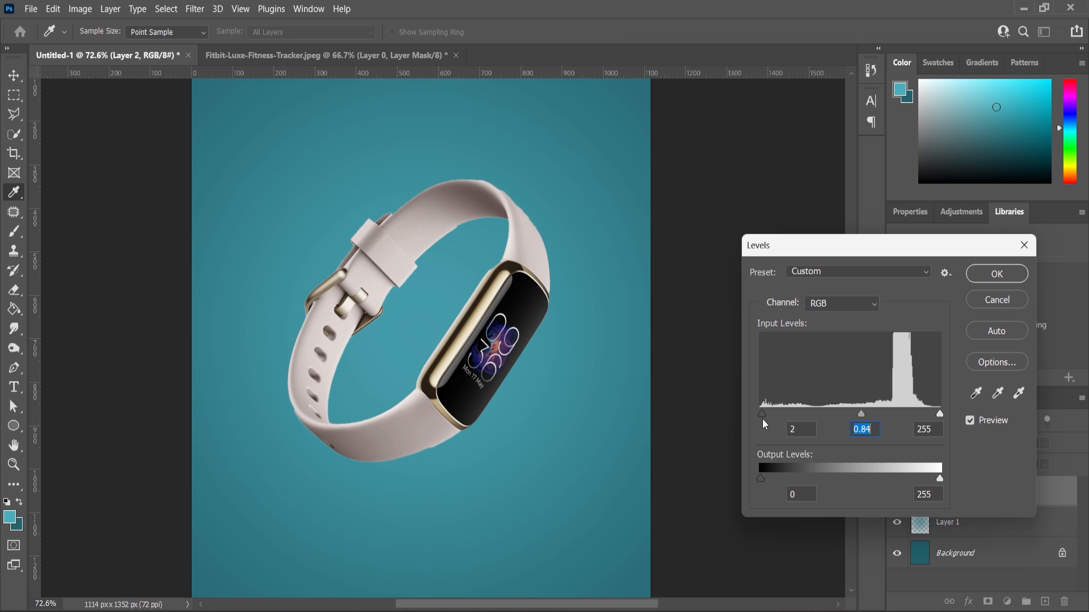
drag(761, 415, 764, 416)
drag(937, 416, 933, 416)
click(999, 279)
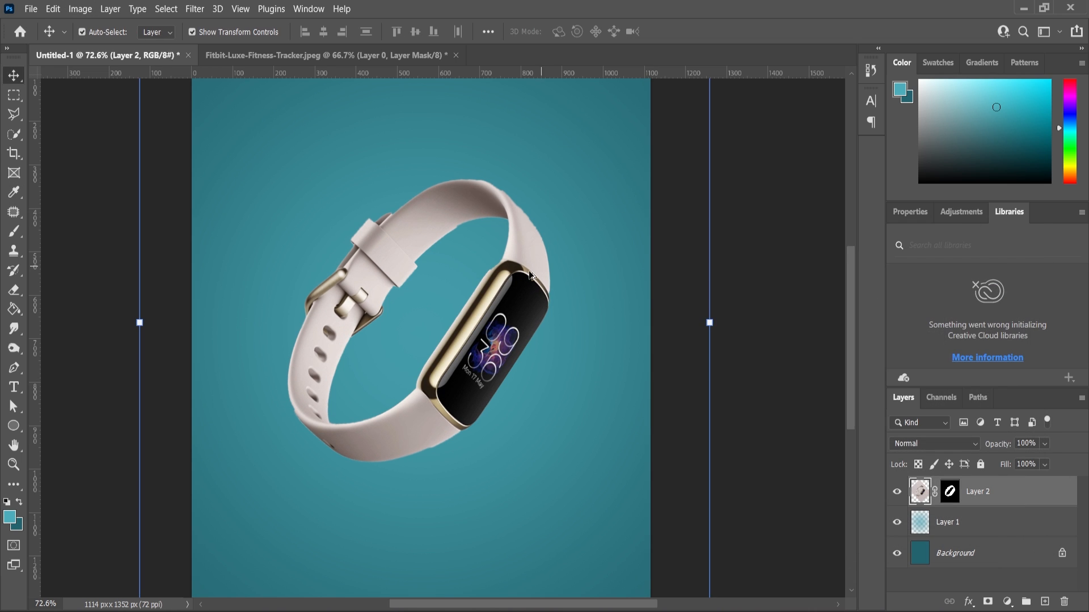
Step: Rotate the watch slightly further clockwise
scroll(698, 398, down, 4)
click(703, 399)
scroll(455, 414, up, 3)
click(485, 378)
scroll(520, 339, down, 1)
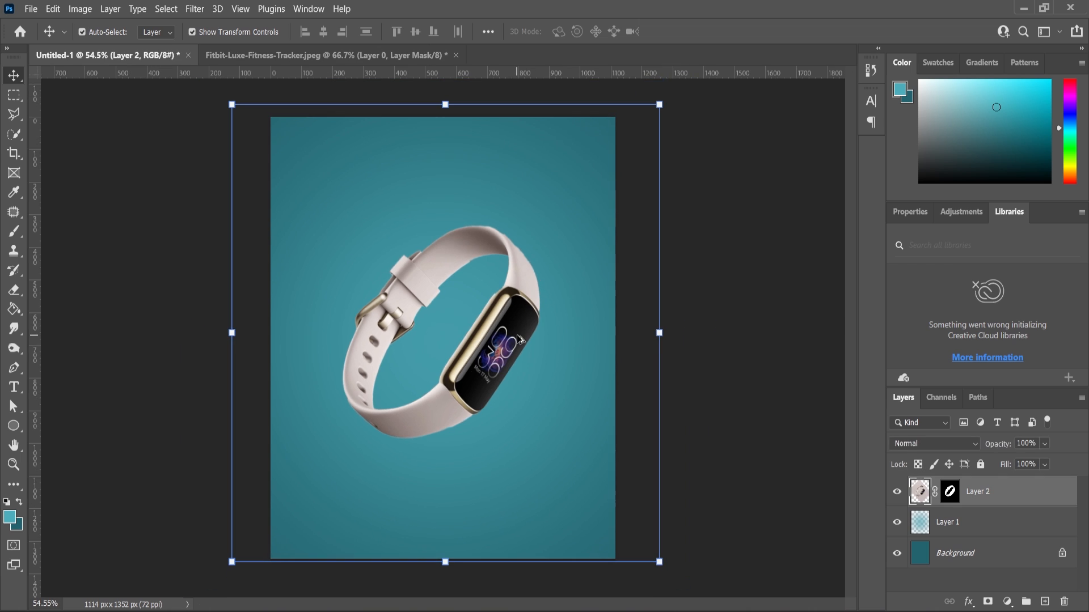
drag(682, 109, 691, 140)
key(Return)
Step: Add the horizontal text PREMIUM below the watch in Poppins SemiBold
key(z)
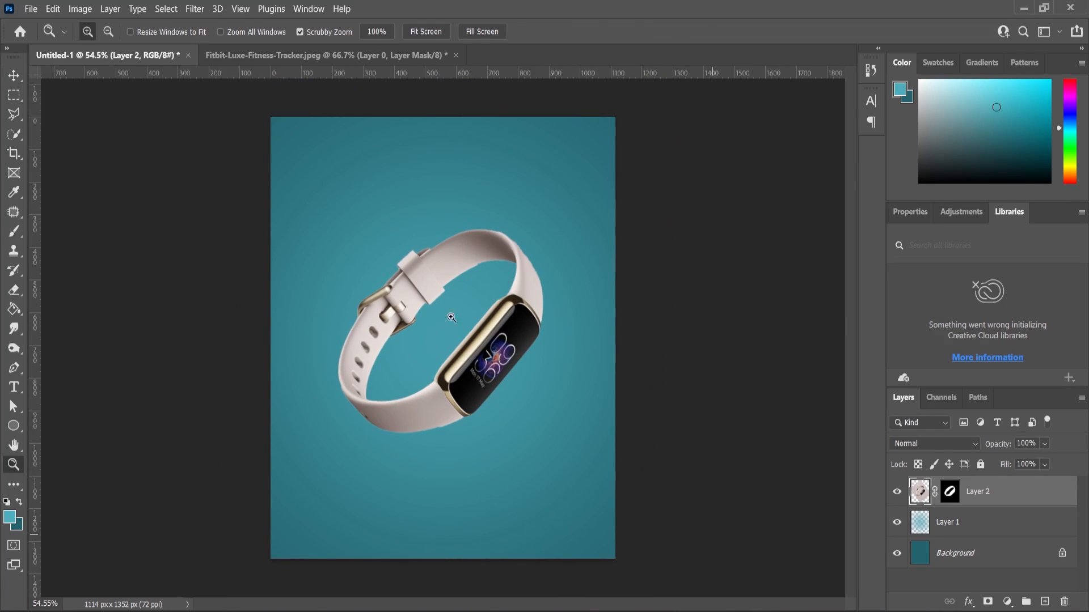
scroll(459, 437, up, 2)
click(12, 391)
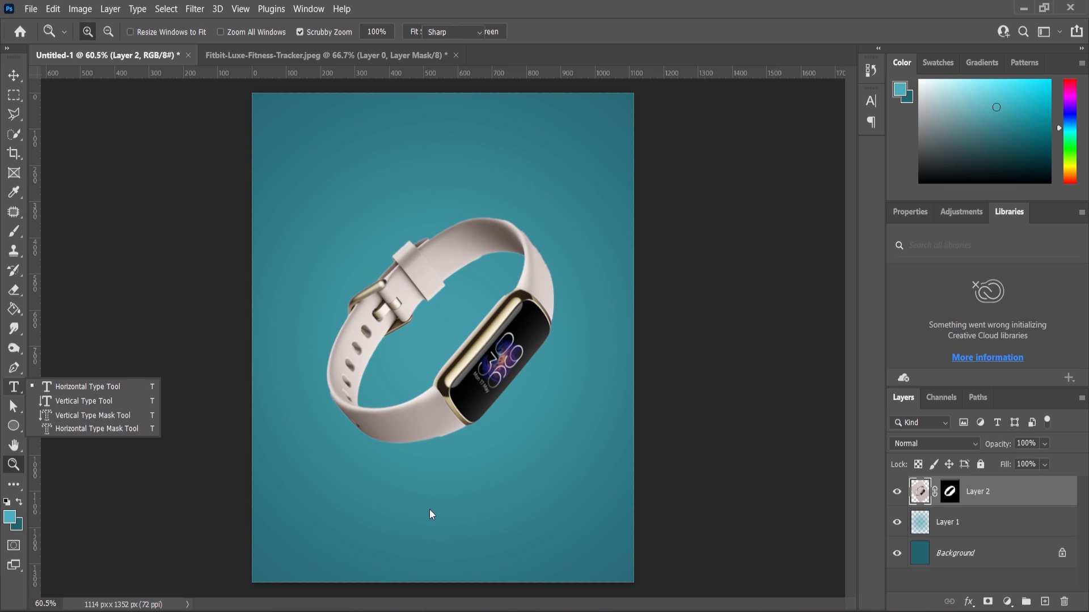
click(428, 509)
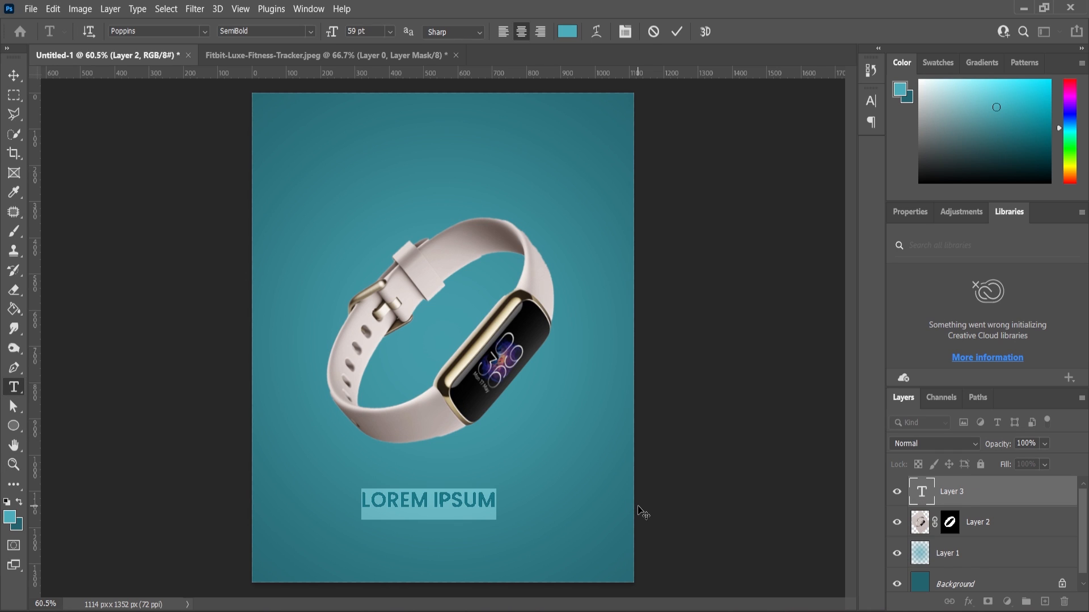
text(PREM)
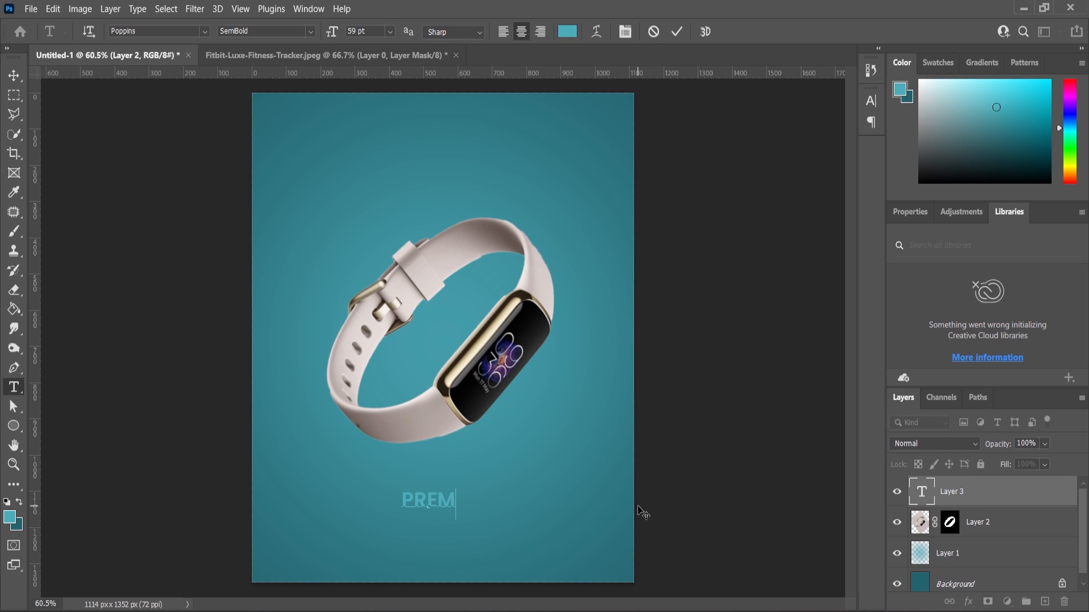
text(IUM)
Step: Recolour the PREMIUM text white (ffffff) and enlarge it to 70 pt
key(ctrl+a)
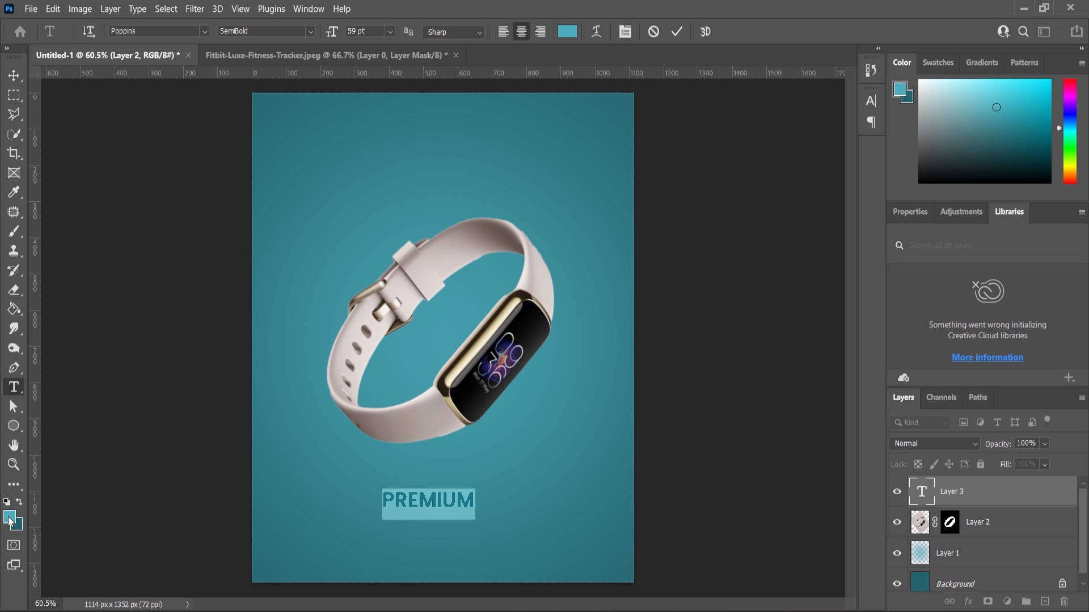
click(19, 503)
click(9, 517)
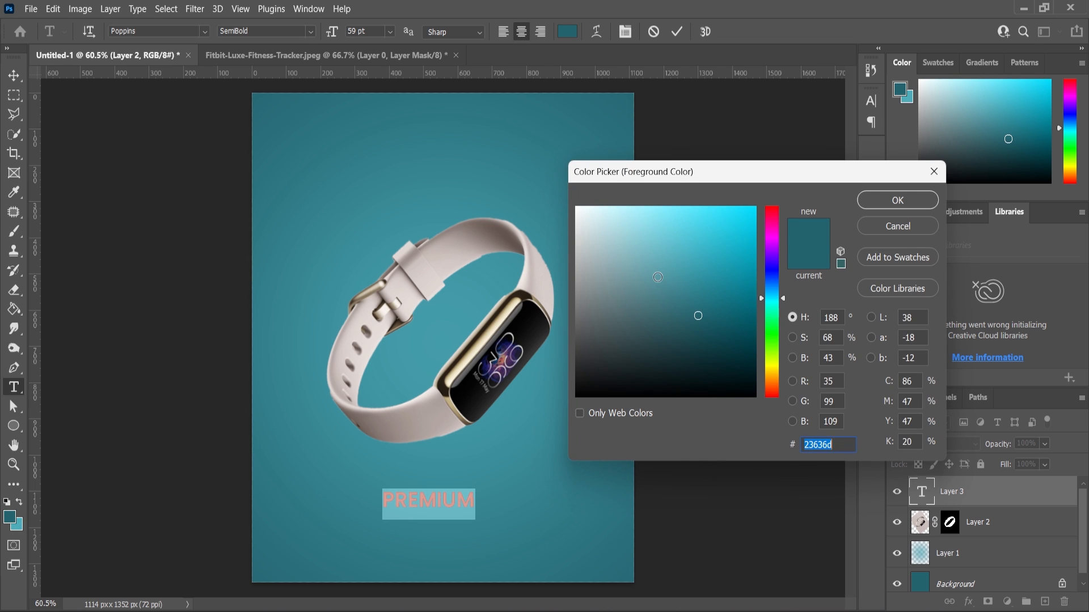
text(ffffff)
click(869, 209)
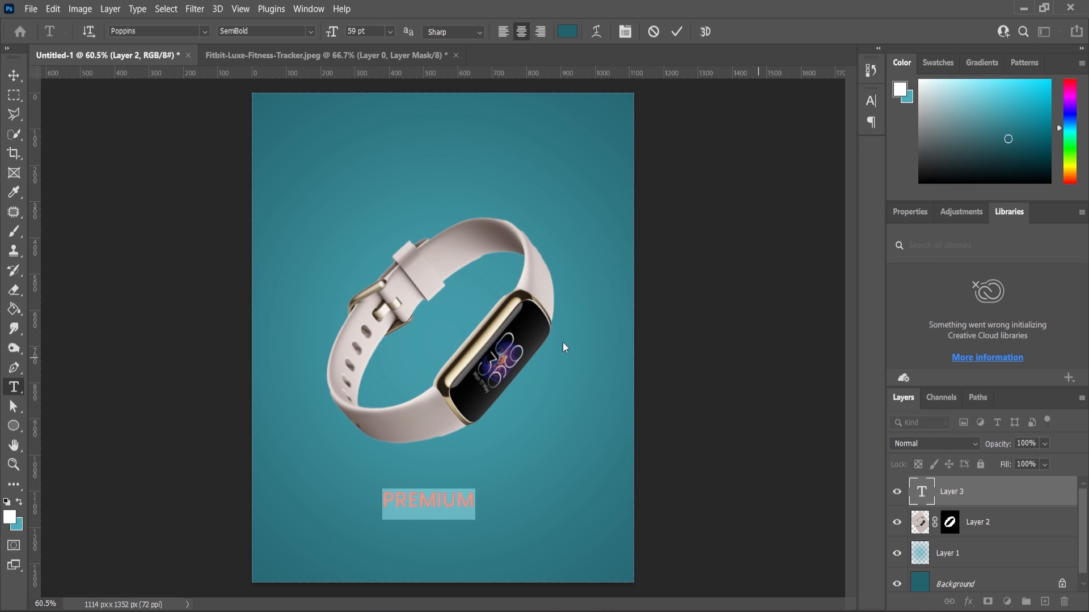
drag(330, 35, 335, 43)
Step: Centre the PREMIUM text horizontally on the canvas
click(15, 76)
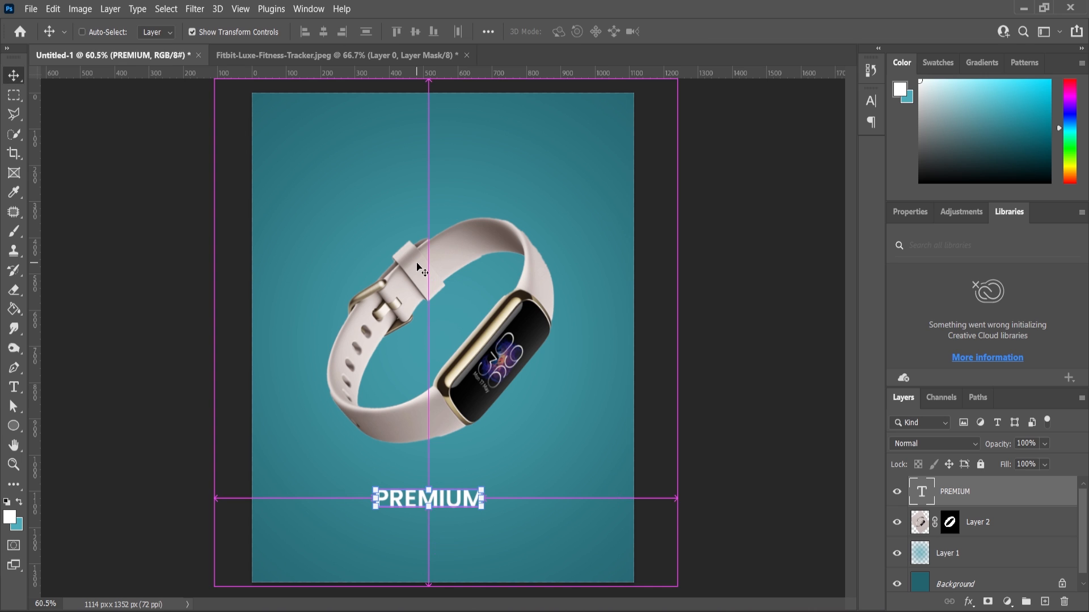
key(ctrl+a)
click(323, 31)
key(ctrl+d)
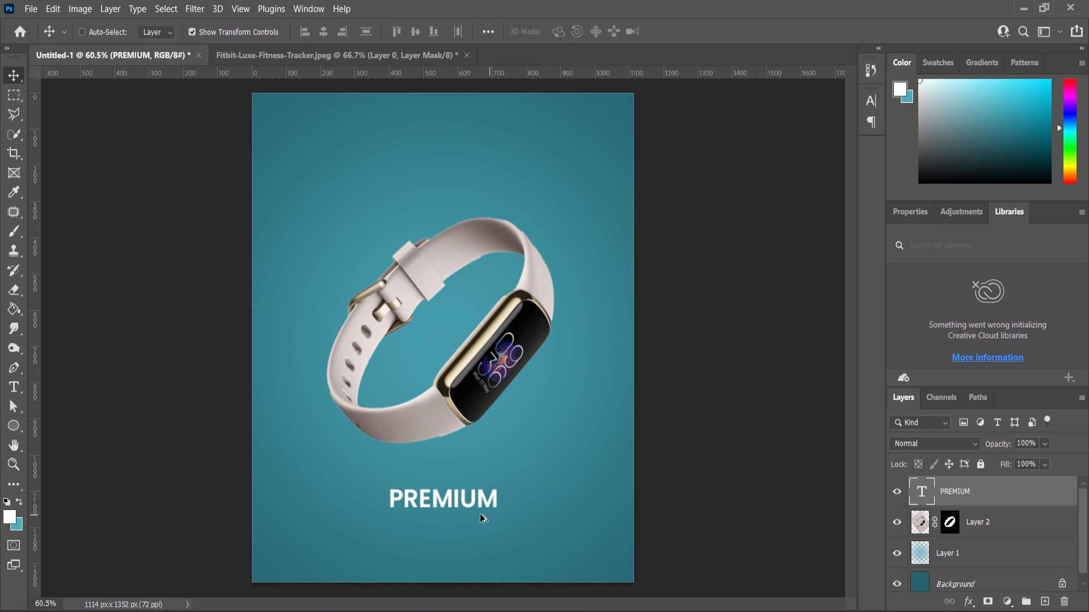
Step: Duplicate the PREMIUM text, place the copy directly beneath it and change its wording to SMART
scroll(480, 513, up, 5)
click(445, 498)
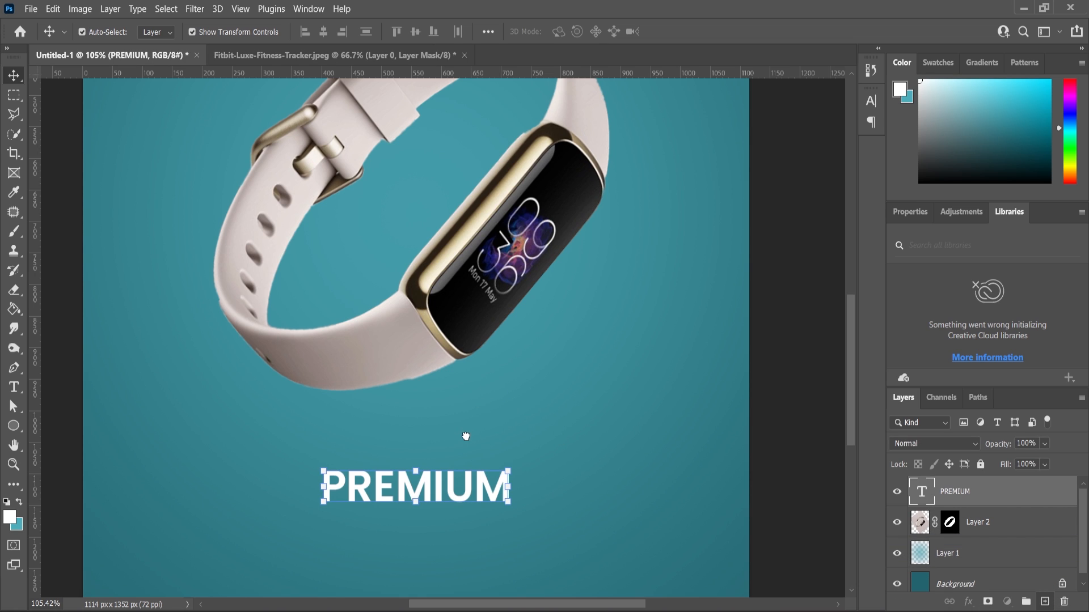
key(ctrl+j)
scroll(454, 426, down, 3)
drag(440, 416, 440, 444)
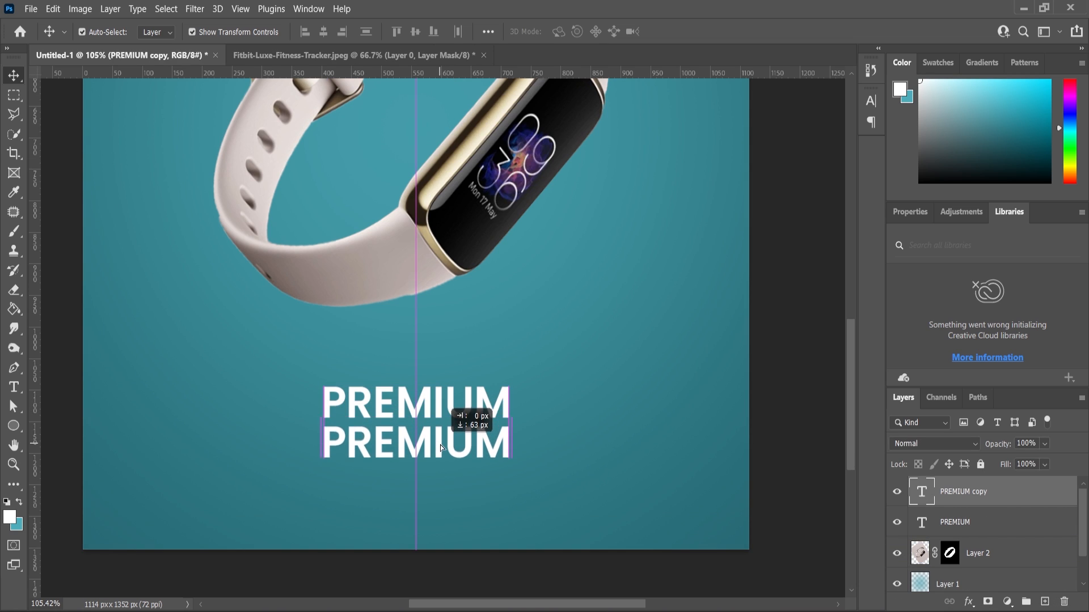
double_click(440, 444)
text(SMA)
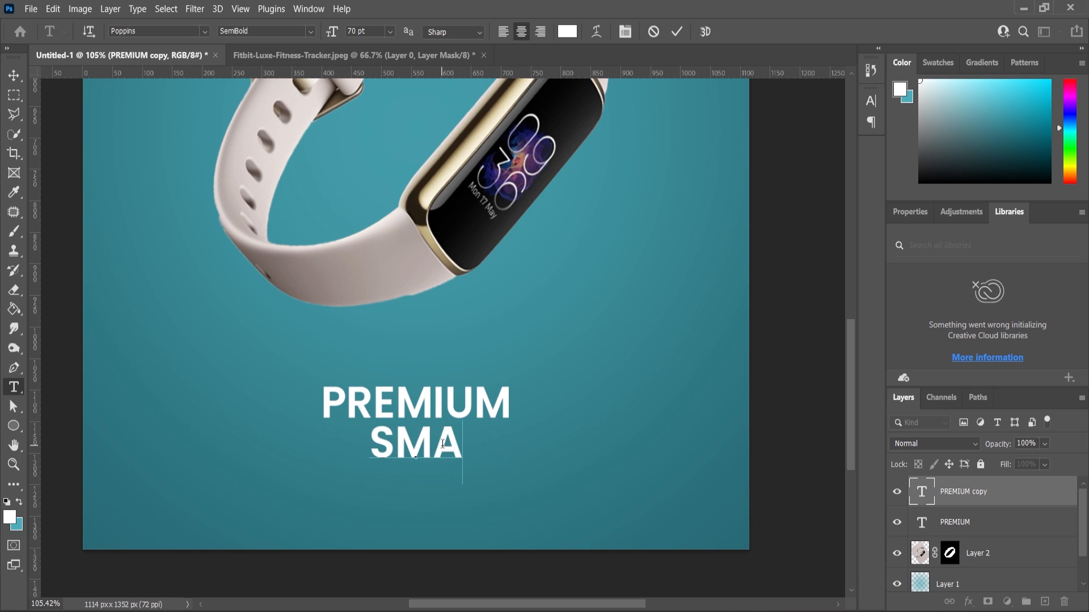
text(RT)
Step: Change the font style of the SMART text to ExtraLight
double_click(418, 438)
click(311, 31)
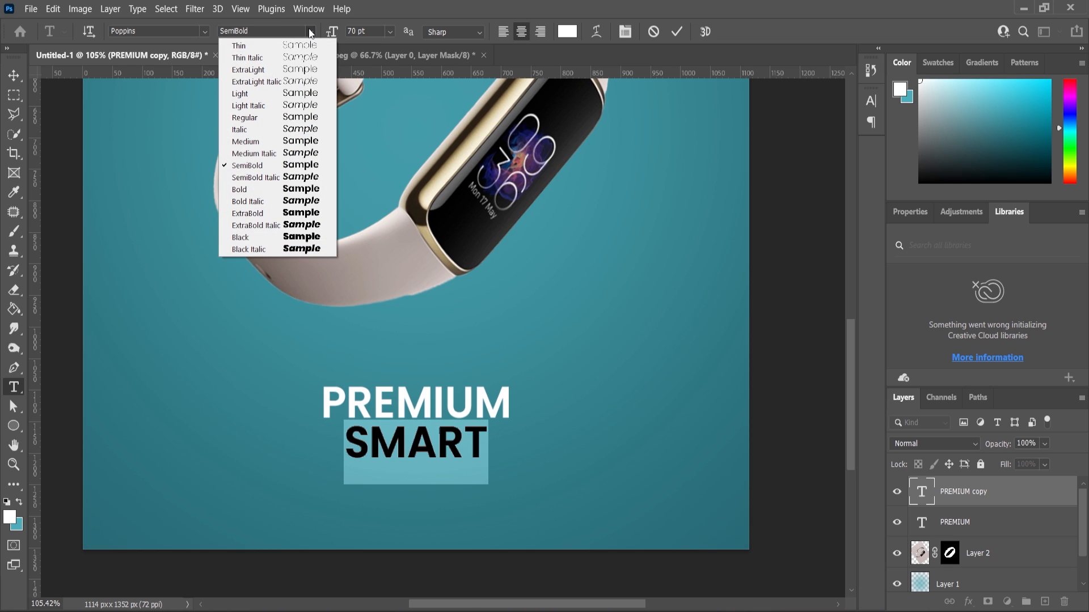
click(258, 69)
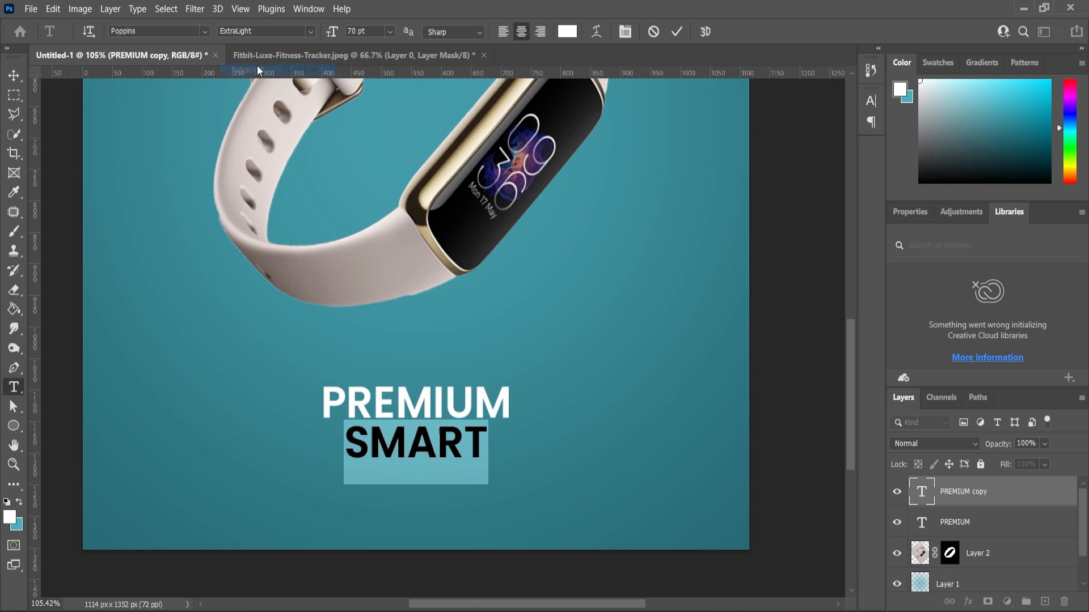
click(14, 77)
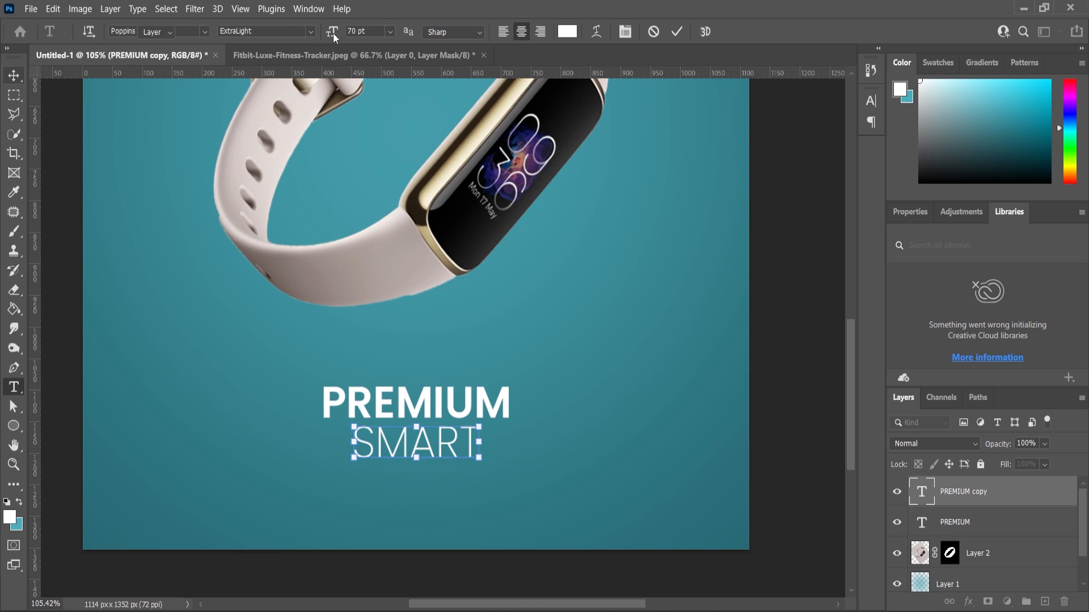
Step: Reduce the SMART text to 53 pt and set its tracking to 400
click(14, 386)
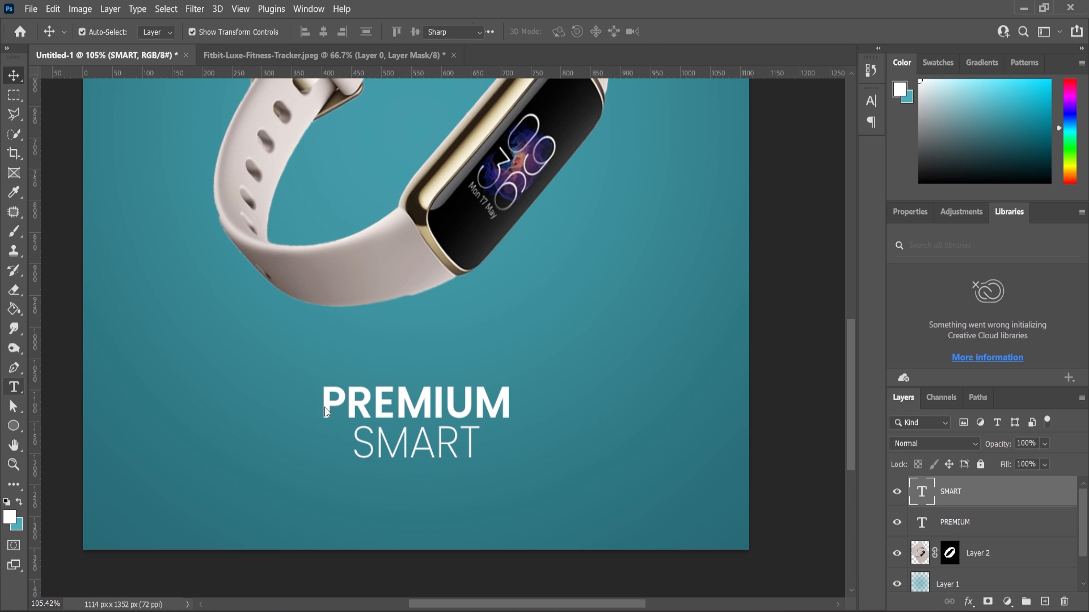
double_click(389, 435)
drag(335, 34, 326, 45)
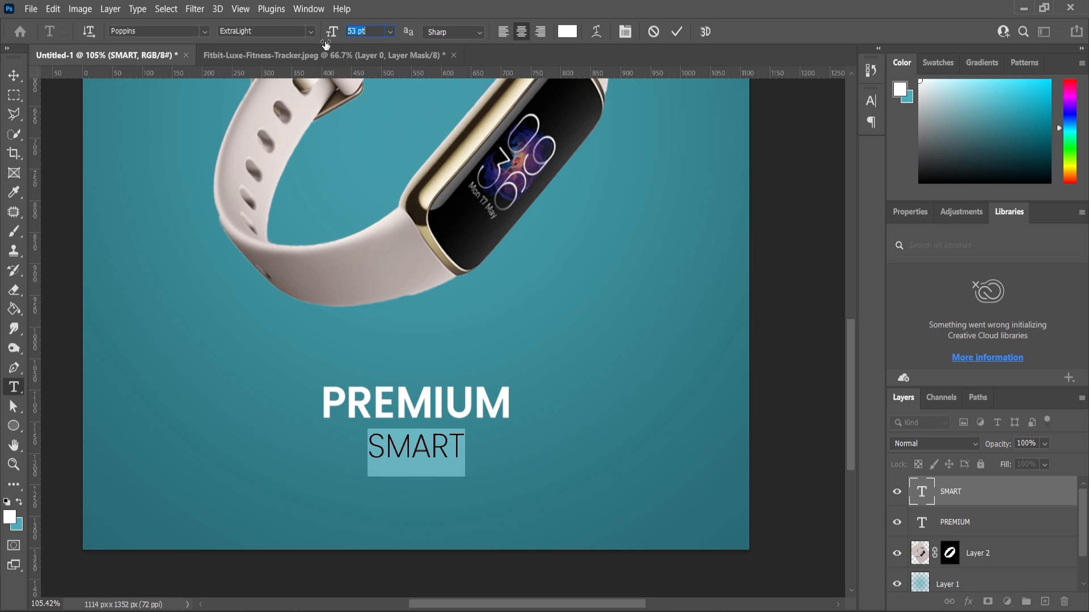
click(919, 213)
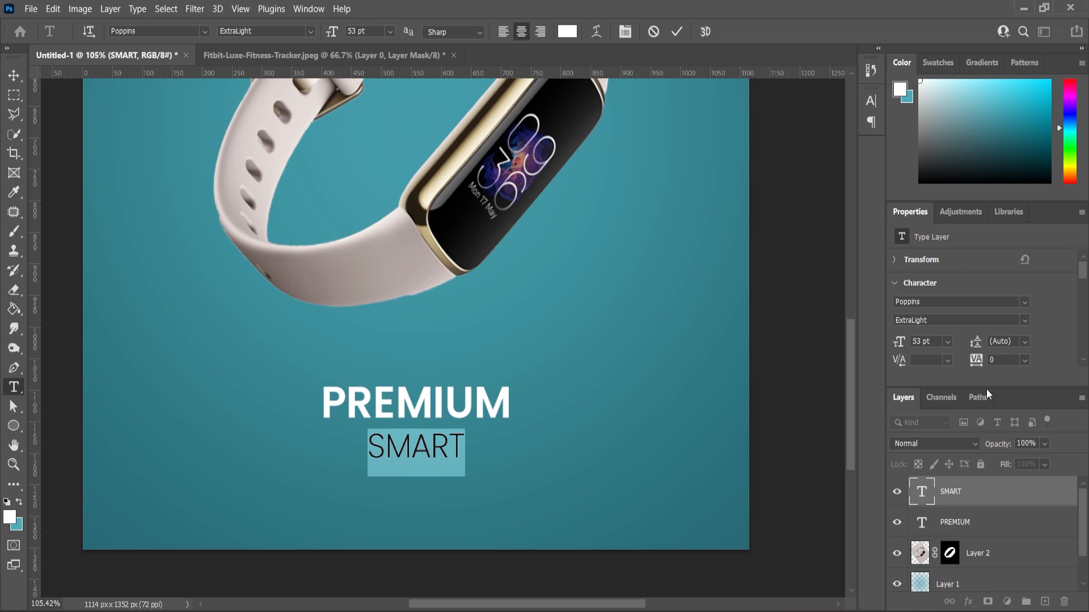
drag(977, 367, 992, 371)
Step: Centre the SMART text horizontally on the canvas
click(17, 80)
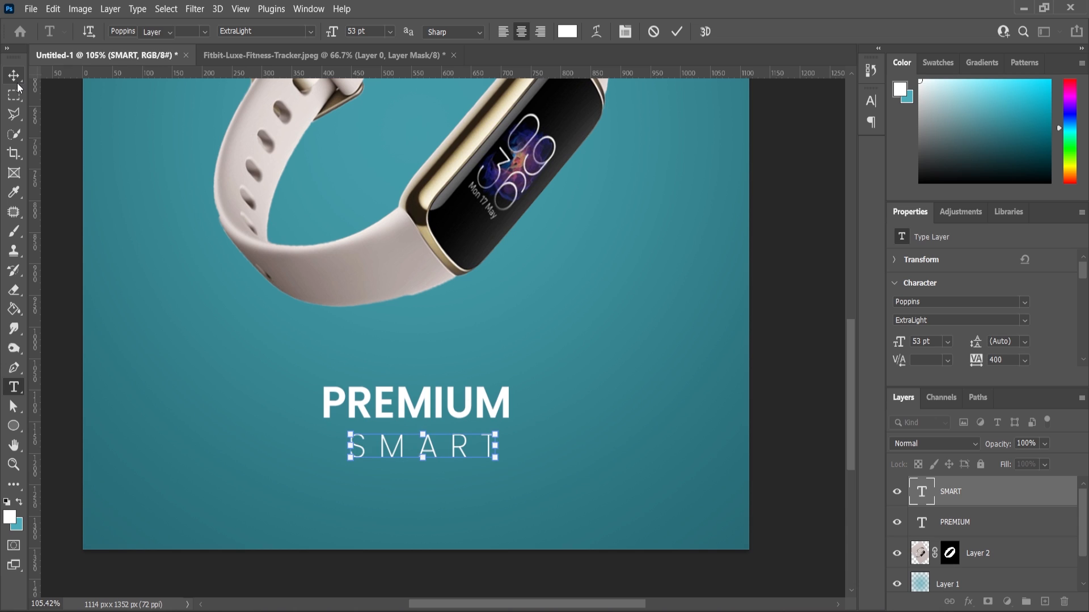
key(ctrl+a)
click(323, 32)
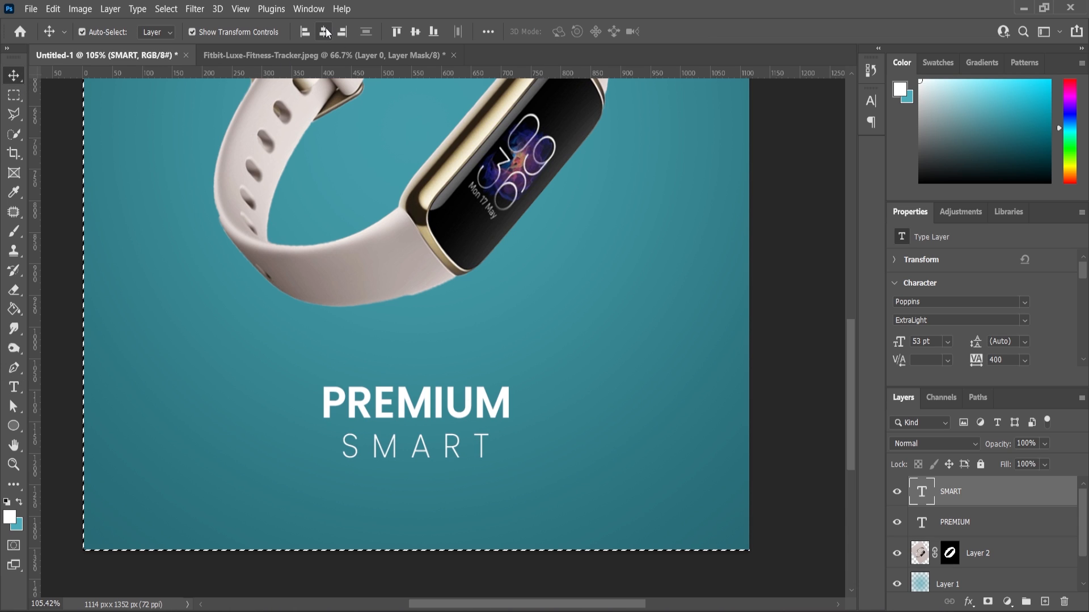
Step: Clear the selection, then duplicate the SMART text and place the copy directly beneath it
key(ctrl+d)
drag(953, 491, 1045, 602)
scroll(413, 452, up, 1)
scroll(414, 451, up, 1)
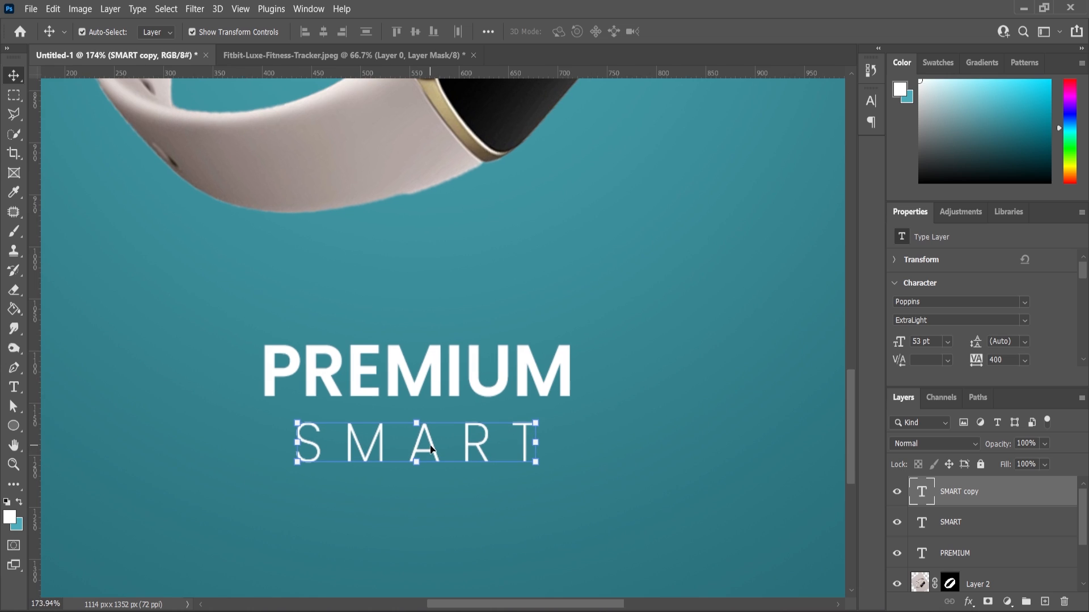
drag(414, 450, 428, 507)
Step: Change the wording of the lower SMART copy to WATCH
double_click(428, 507)
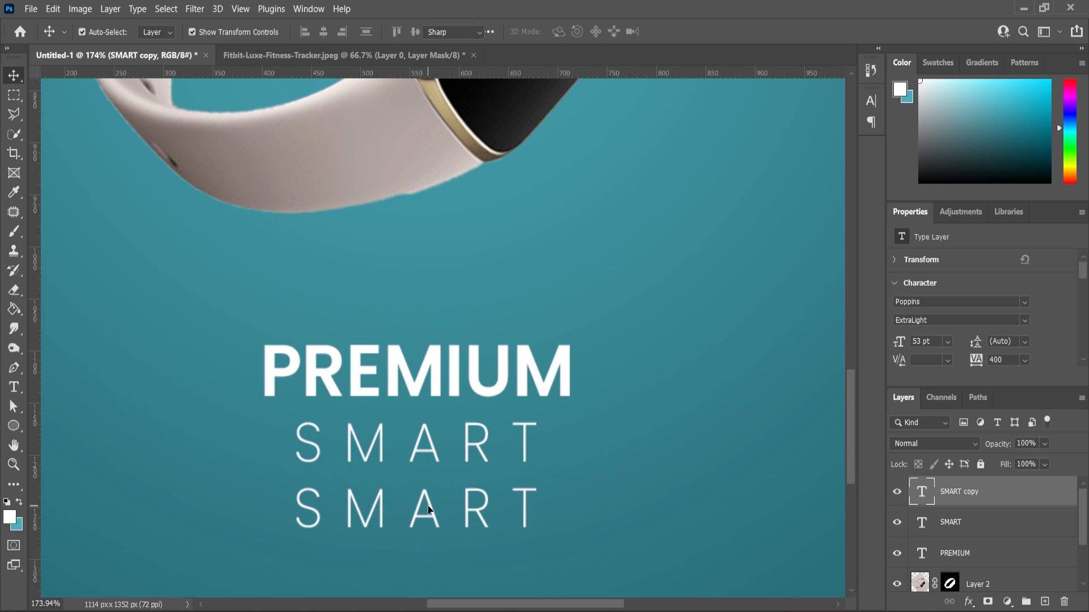
text(W)
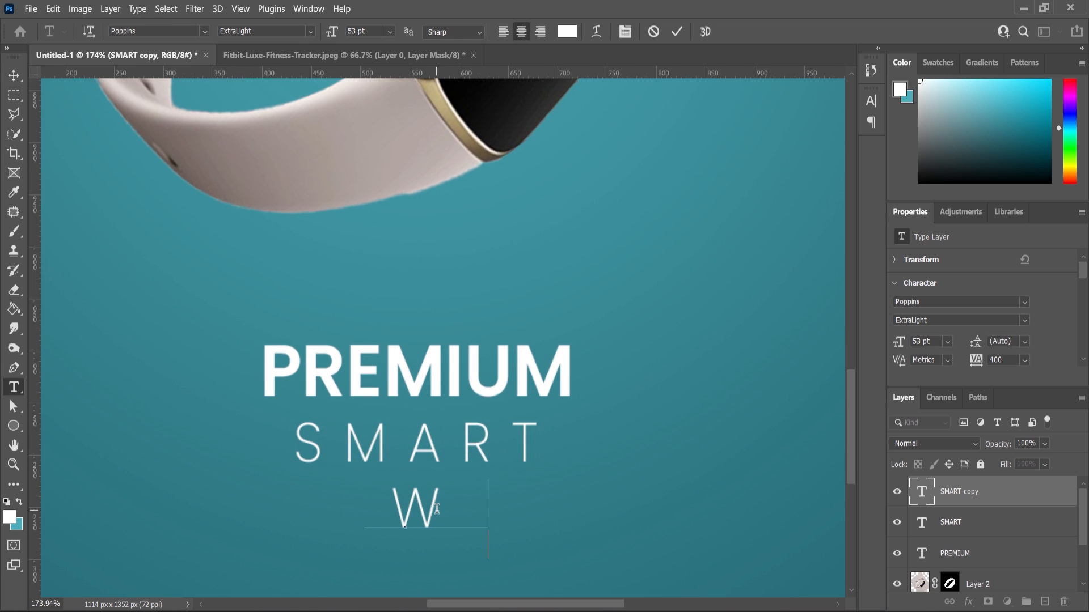
text(ATCH)
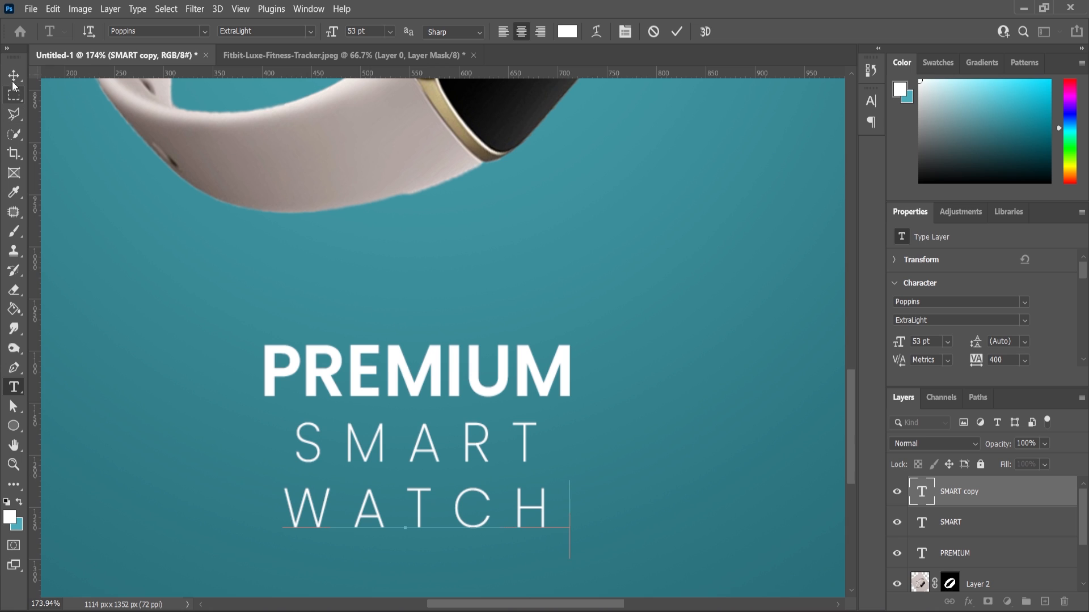
click(13, 79)
Step: Scale the SMART text up proportionally to about 121.5% with Free Transform
scroll(551, 396, down, 1)
scroll(551, 396, left, 1)
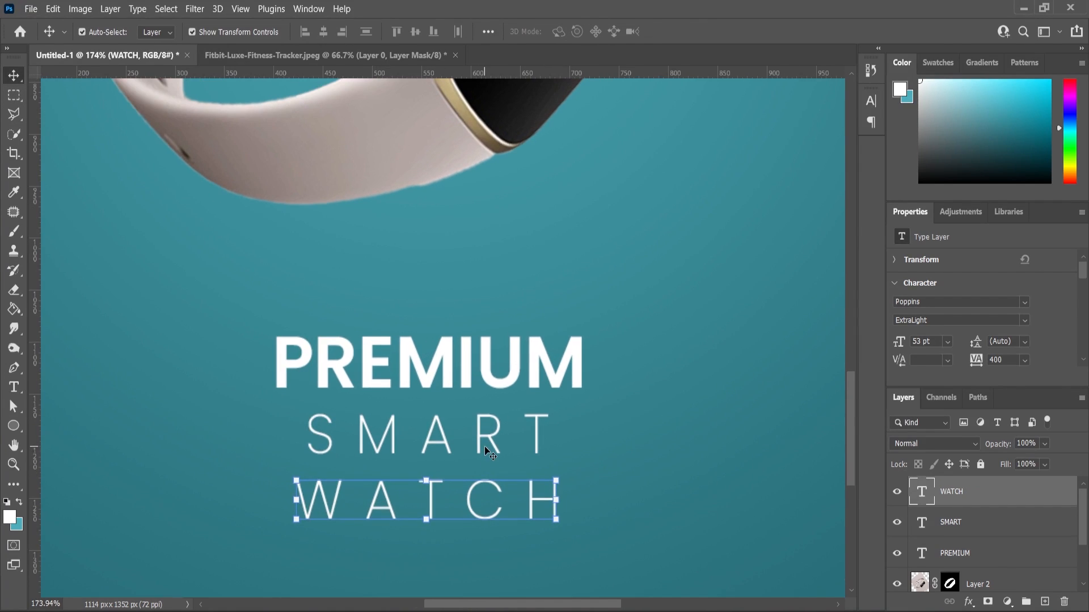
click(486, 448)
key(ctrl+t)
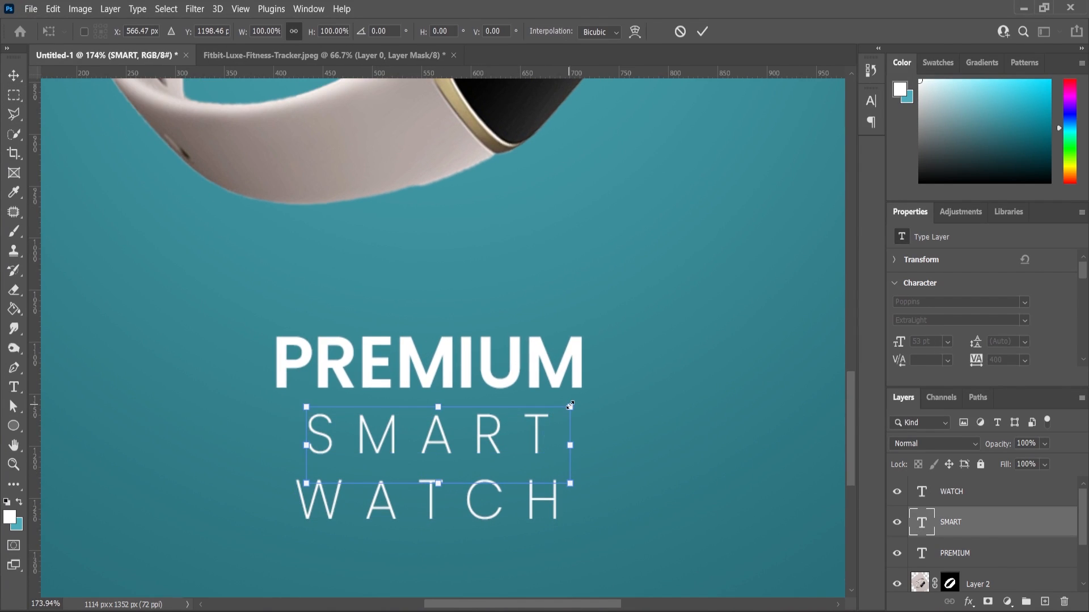
drag(569, 406, 599, 399)
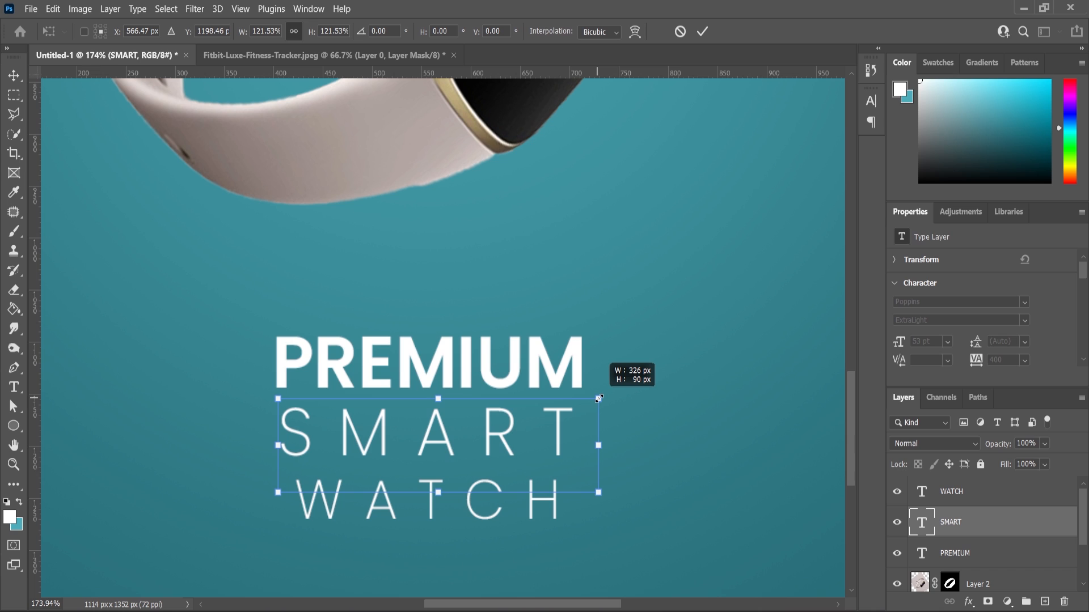
click(14, 392)
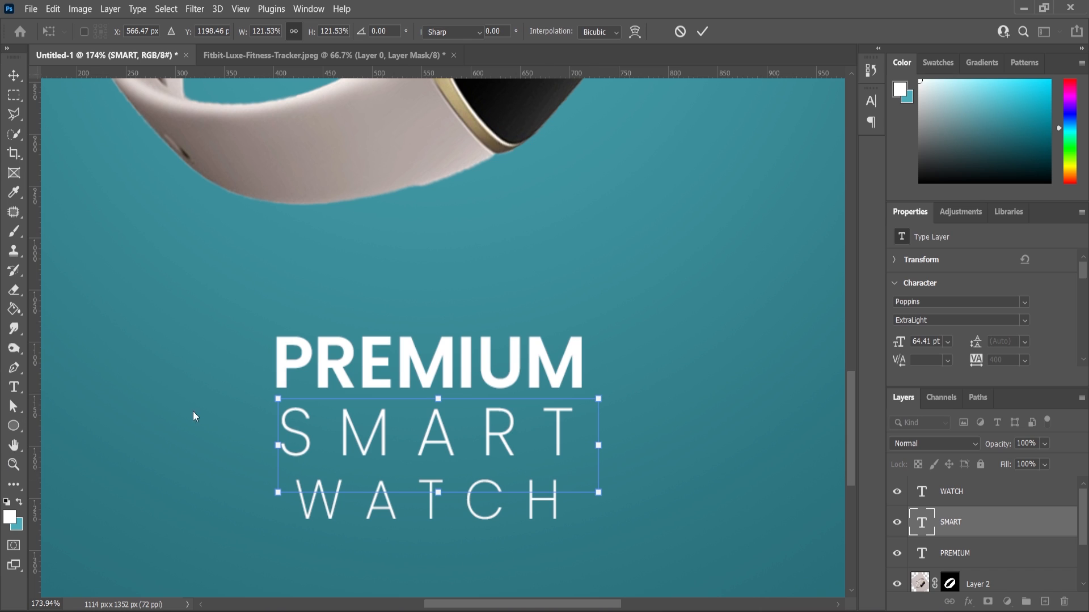
click(14, 75)
Step: Scale the SMART text down to about 79% and position it just beneath PREMIUM
scroll(493, 427, up, 3)
key(ctrl+t)
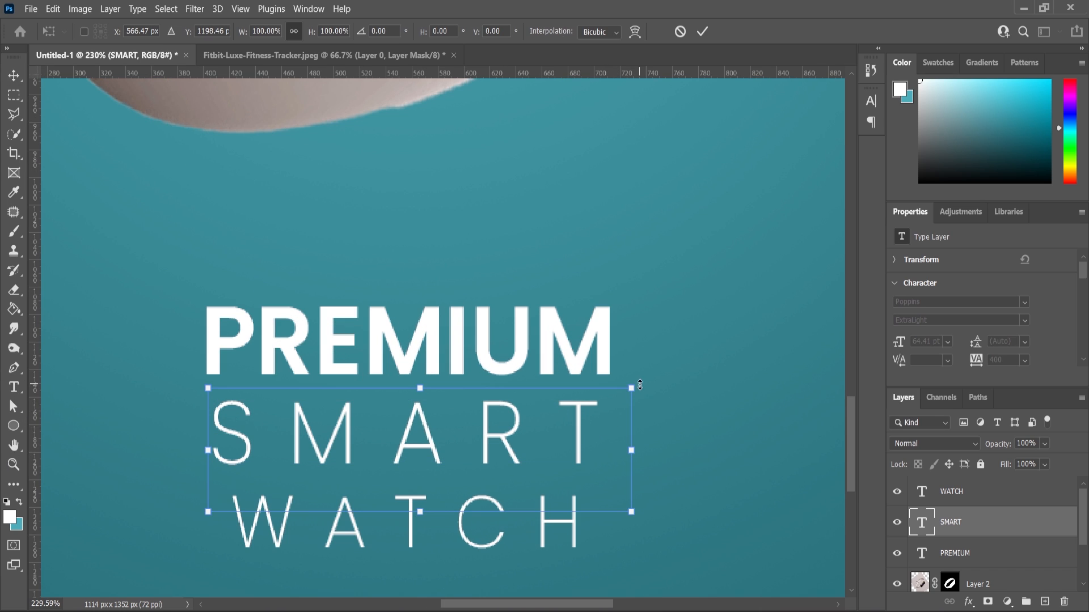
drag(632, 391, 586, 392)
drag(471, 443, 472, 433)
click(10, 78)
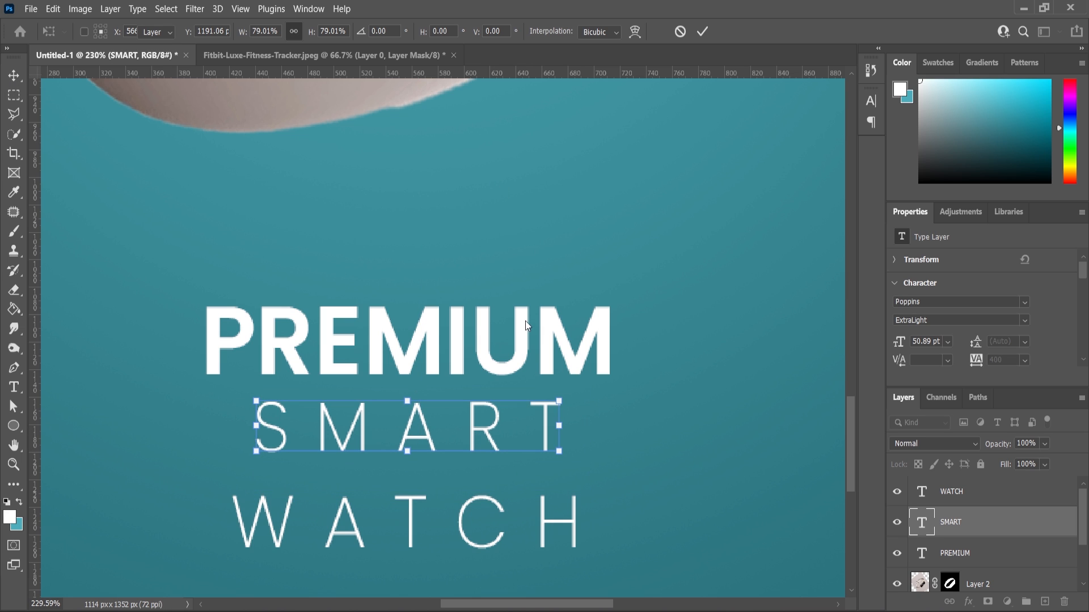
Step: Move the WATCH text up closer to SMART and scale it down to about 65%
scroll(527, 326, down, 5)
click(545, 452)
scroll(546, 452, down, 1)
scroll(460, 514, up, 5)
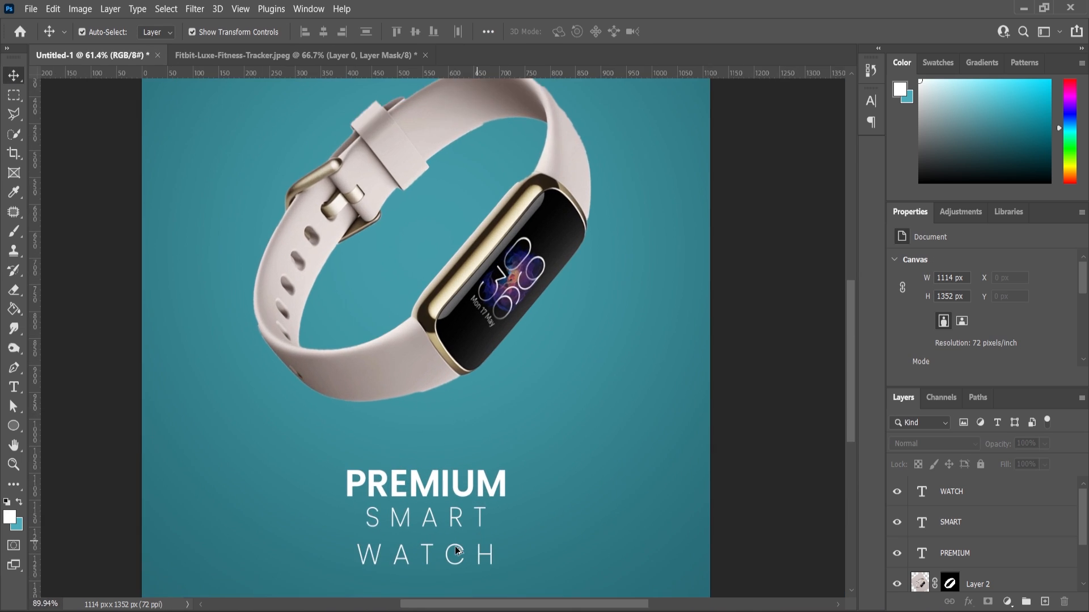
click(452, 542)
drag(450, 543, 454, 529)
key(ctrl+t)
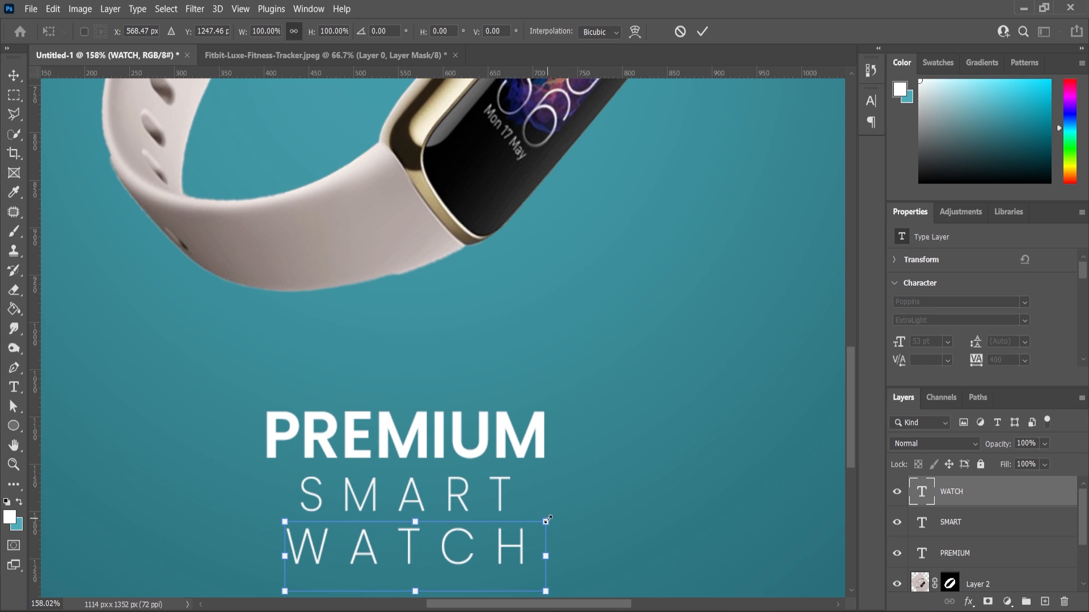
drag(545, 522, 500, 534)
click(14, 75)
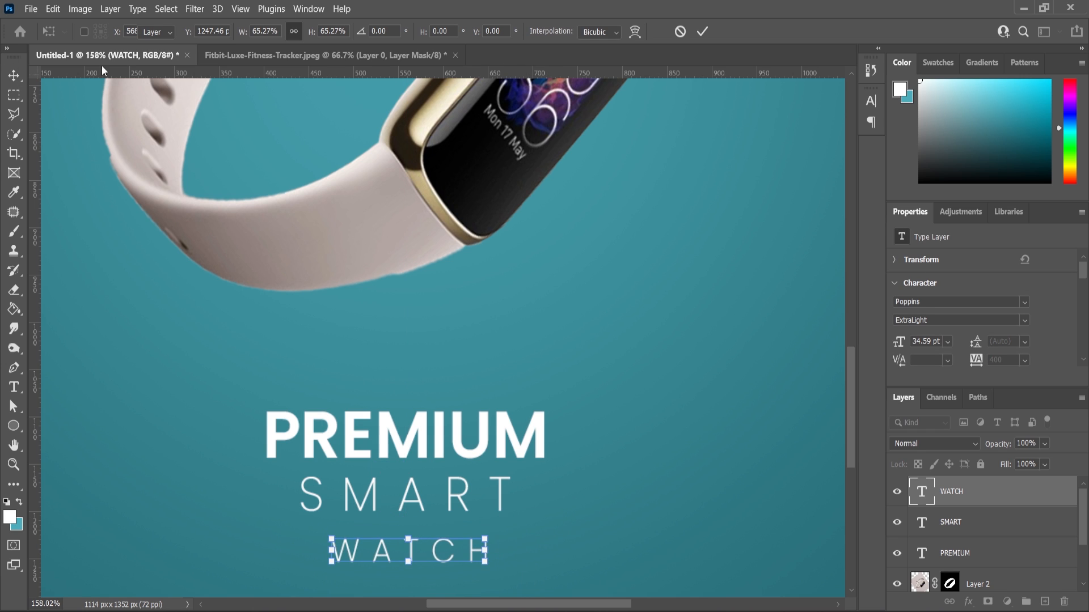
Step: Nudge the SMART text up to tighten the gap beneath PREMIUM
scroll(588, 362, down, 3)
click(544, 542)
scroll(516, 444, up, 5)
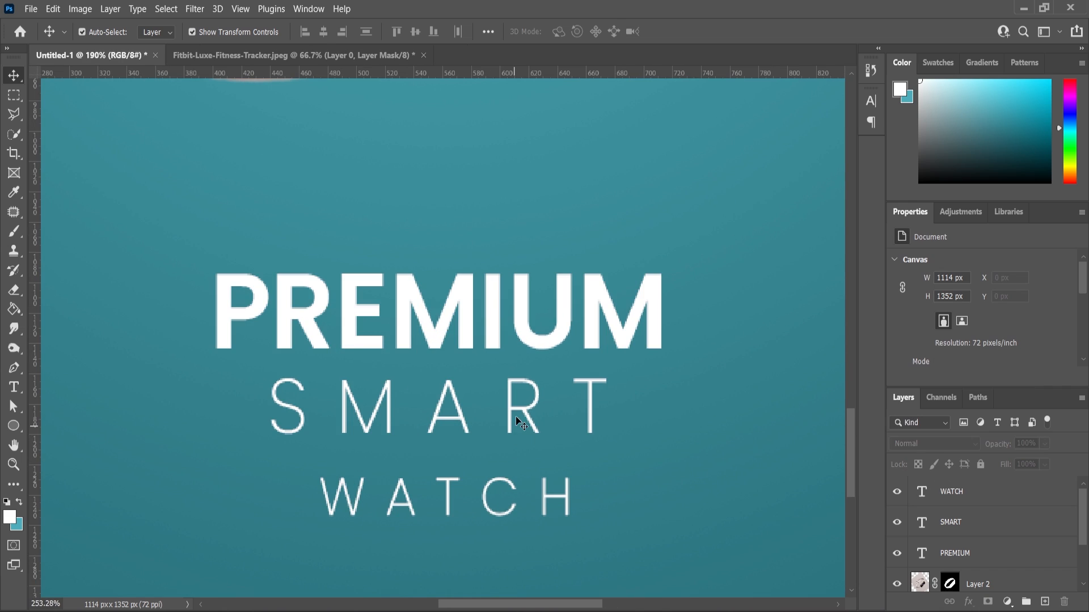
drag(515, 416, 516, 402)
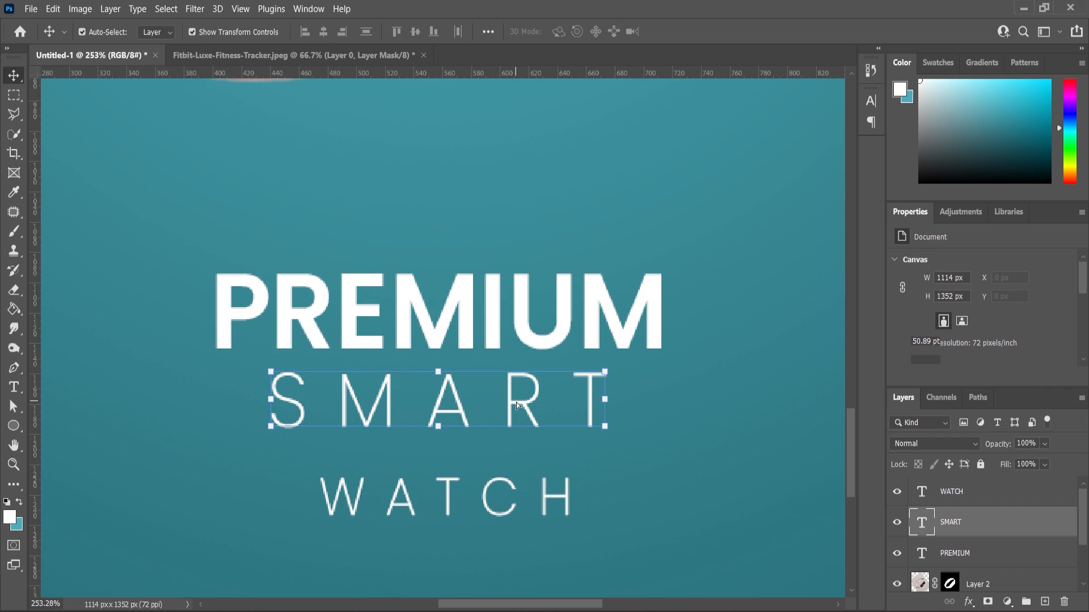
Step: Set the tracking of the SMART text to 260
double_click(516, 402)
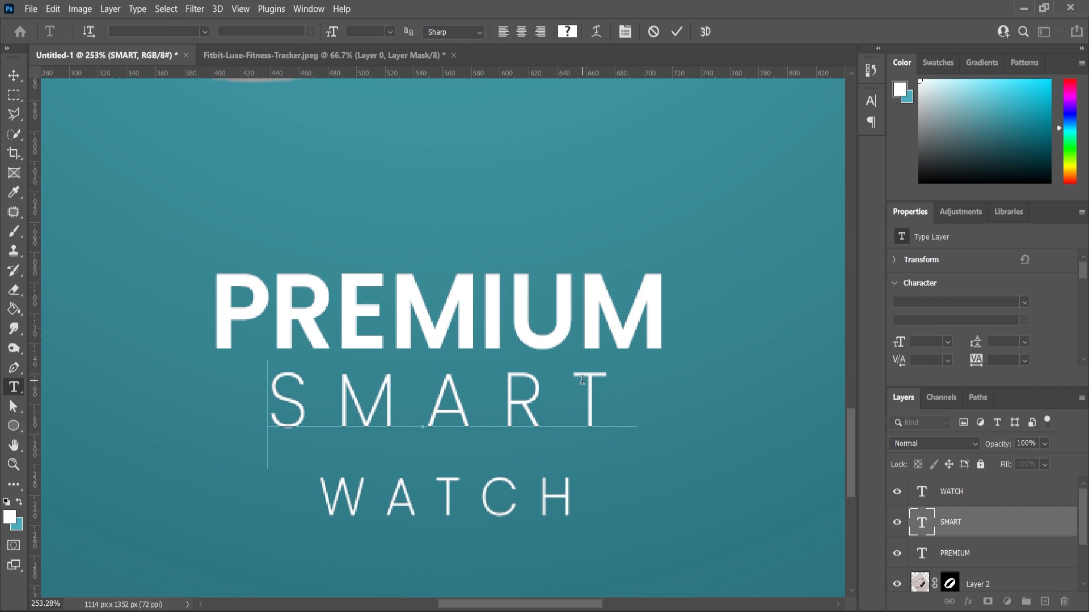
key(ctrl+a)
drag(983, 366, 978, 370)
key(ctrl+Return)
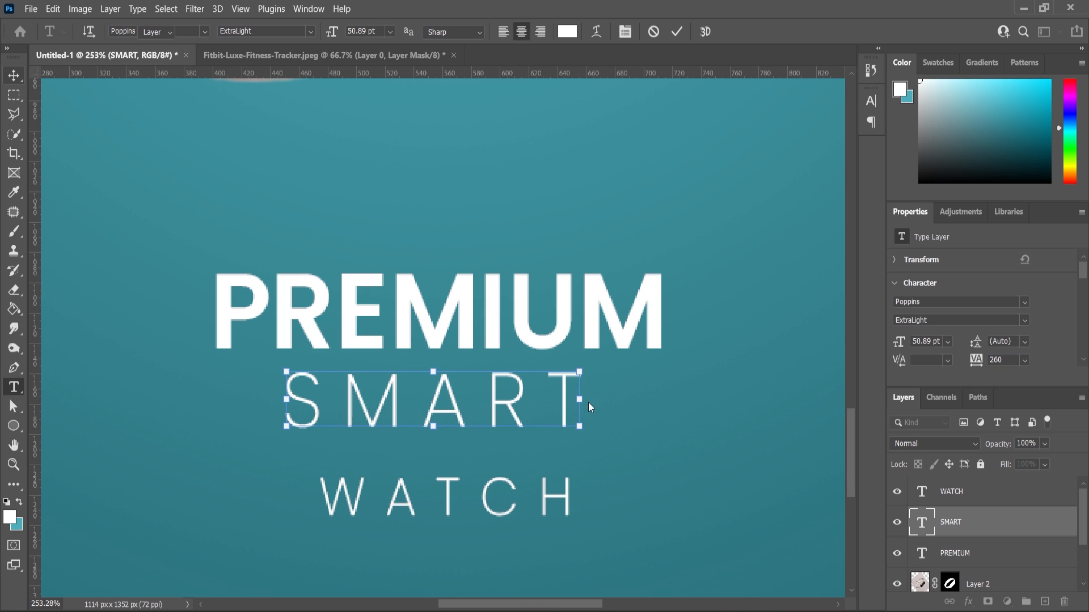
key(v)
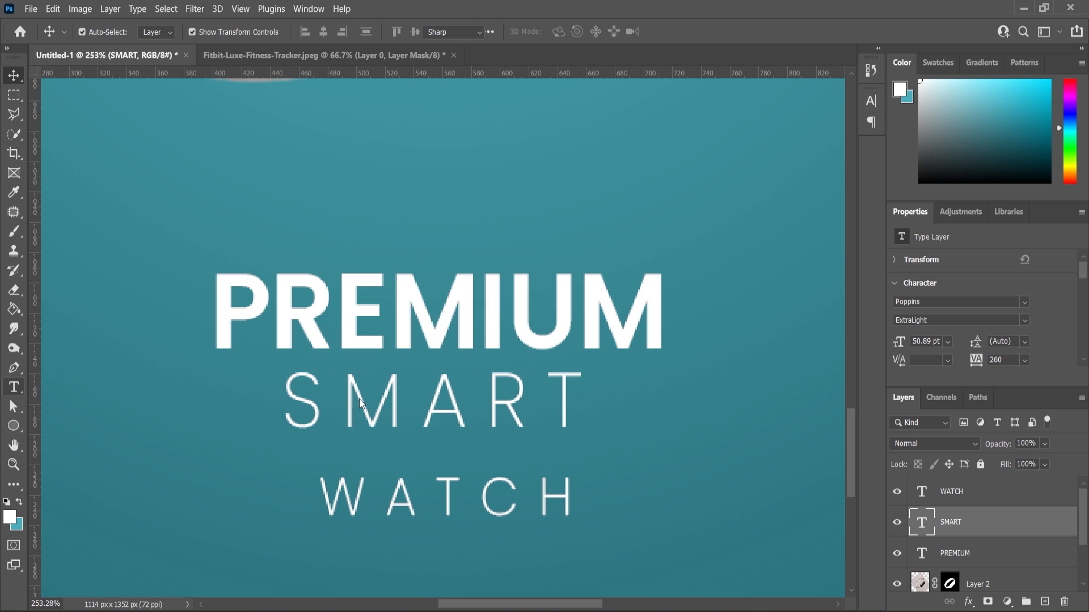
Step: Set the SMART text size to 43 pt and move the text up closer to PREMIUM
double_click(355, 411)
drag(336, 33, 331, 36)
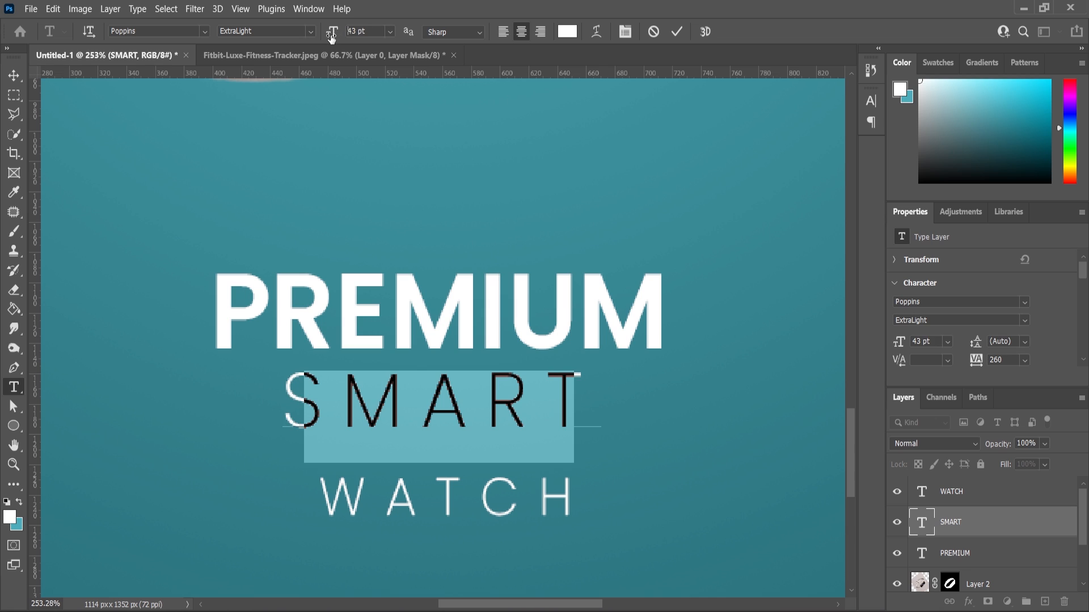
click(14, 75)
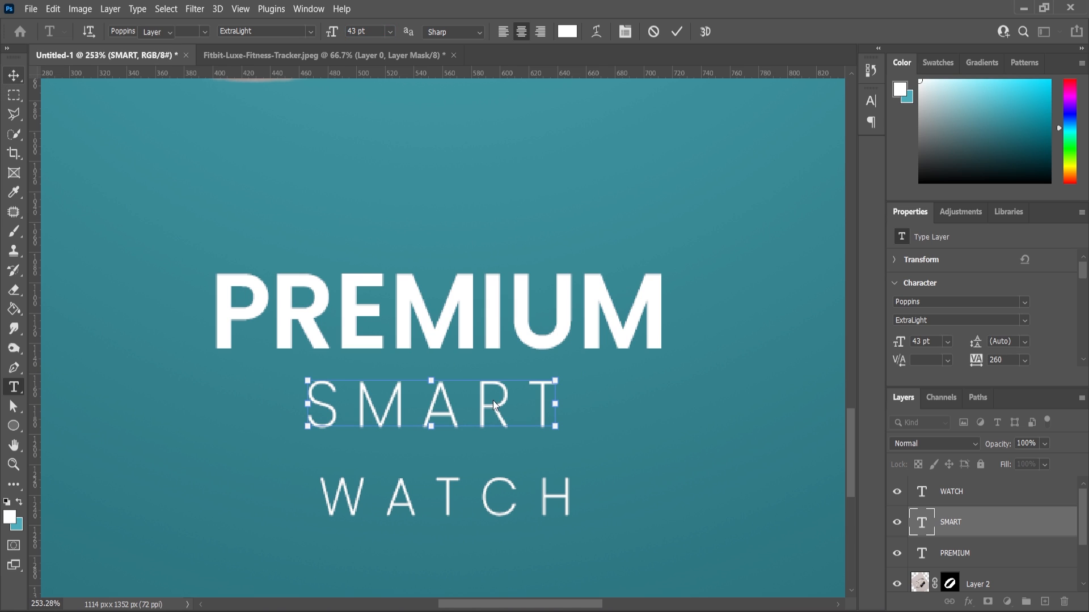
drag(492, 401, 484, 401)
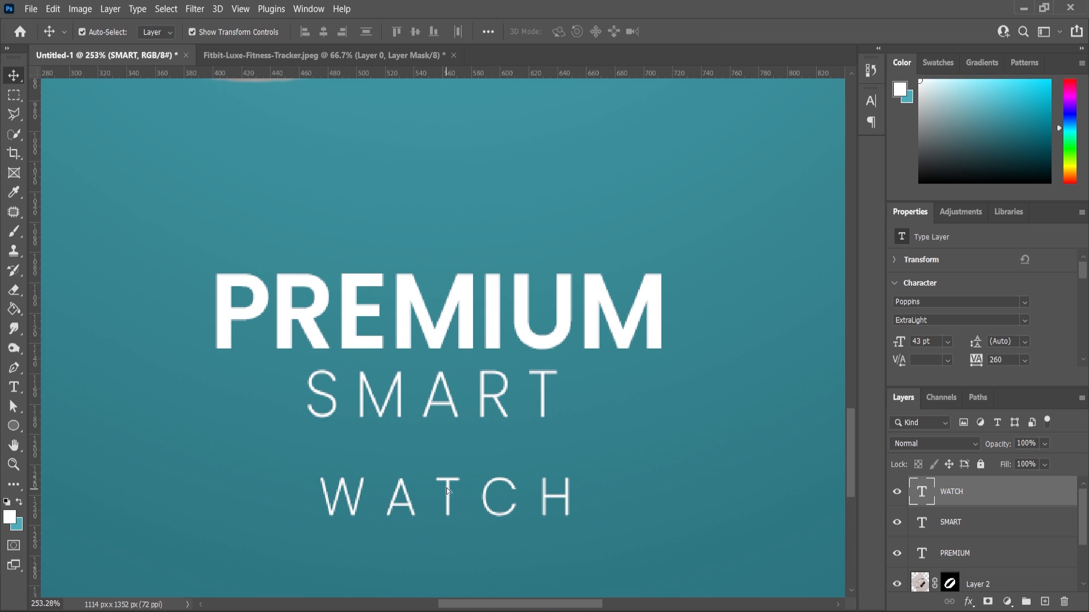
Step: Scale the WATCH text down to about 79% and place it centred close beneath SMART
drag(446, 488, 448, 452)
mouse_move(566, 444)
mouse_down()
mouse_move(584, 437)
mouse_move(562, 463)
mouse_up()
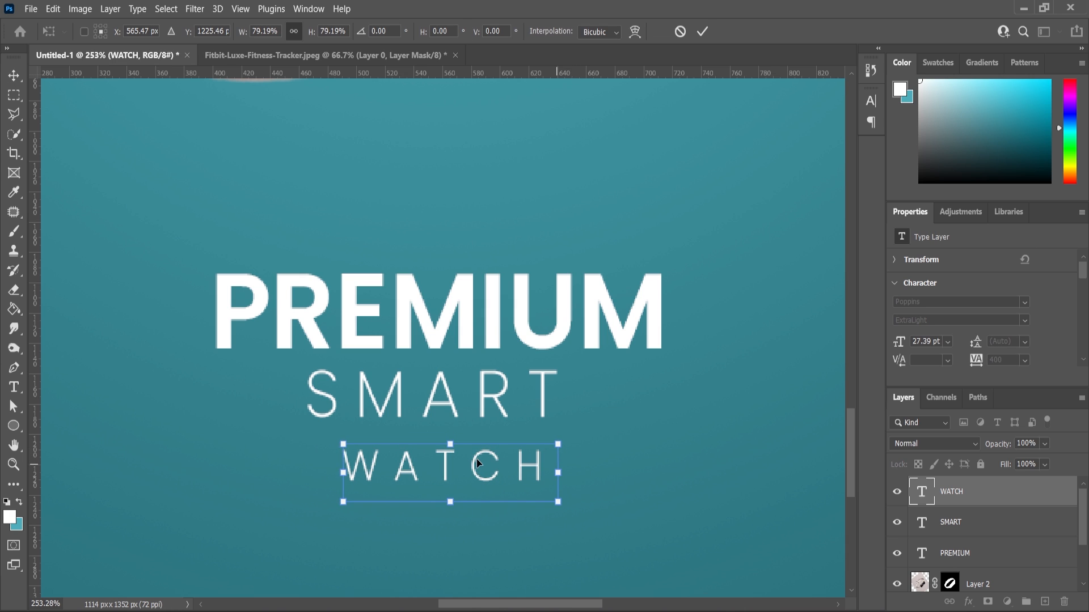
drag(479, 466, 469, 452)
click(13, 74)
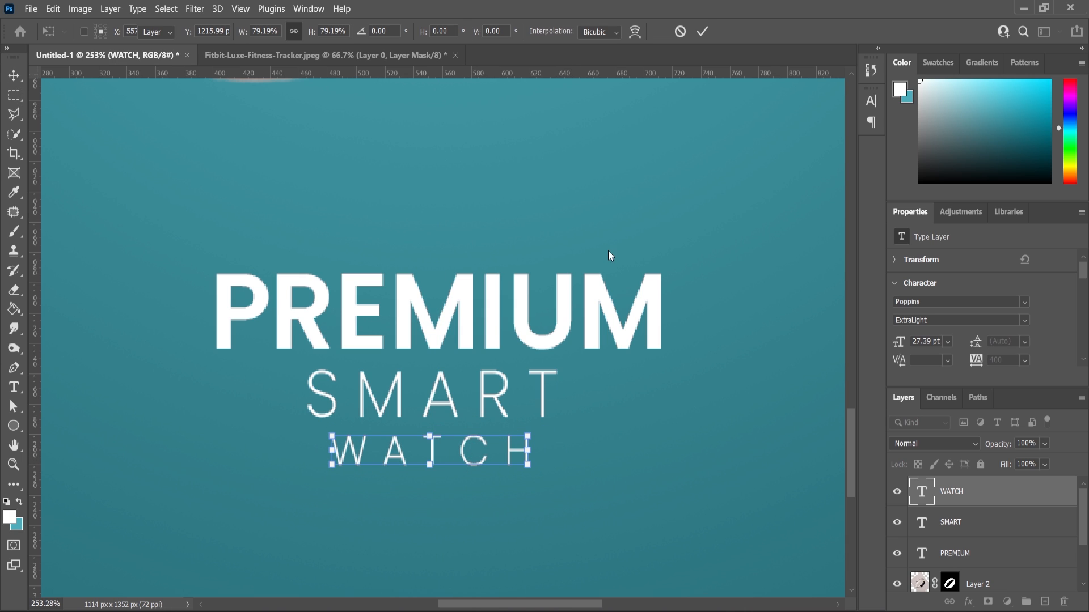
Step: Lock the glowing background layer, Layer 1, so it cannot be selected on the canvas
scroll(631, 382, down, 10)
click(617, 527)
click(573, 446)
scroll(572, 447, down, 1)
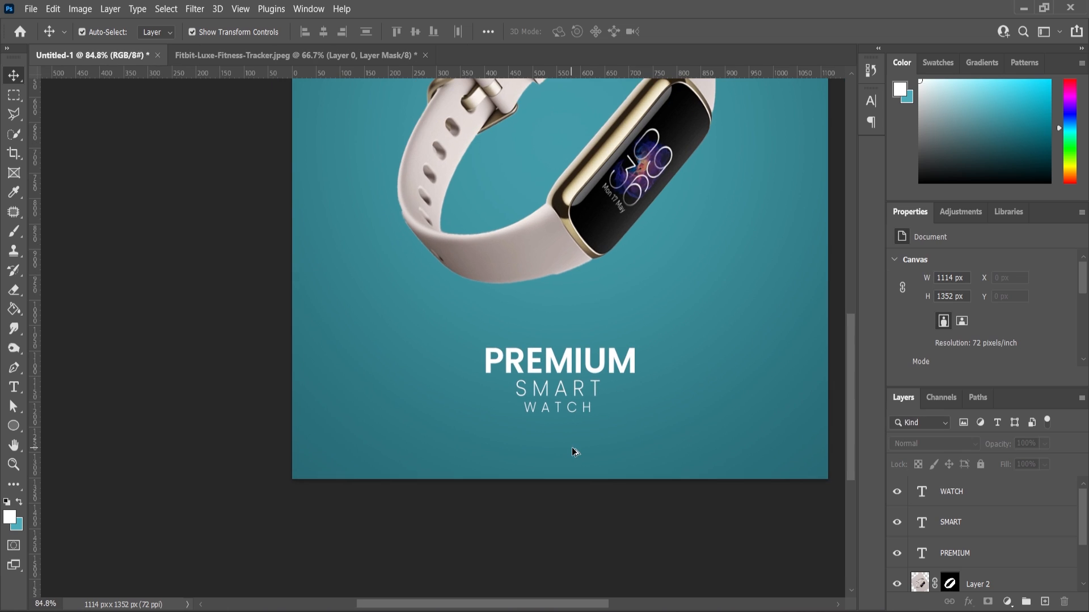
drag(695, 506, 618, 442)
click(655, 449)
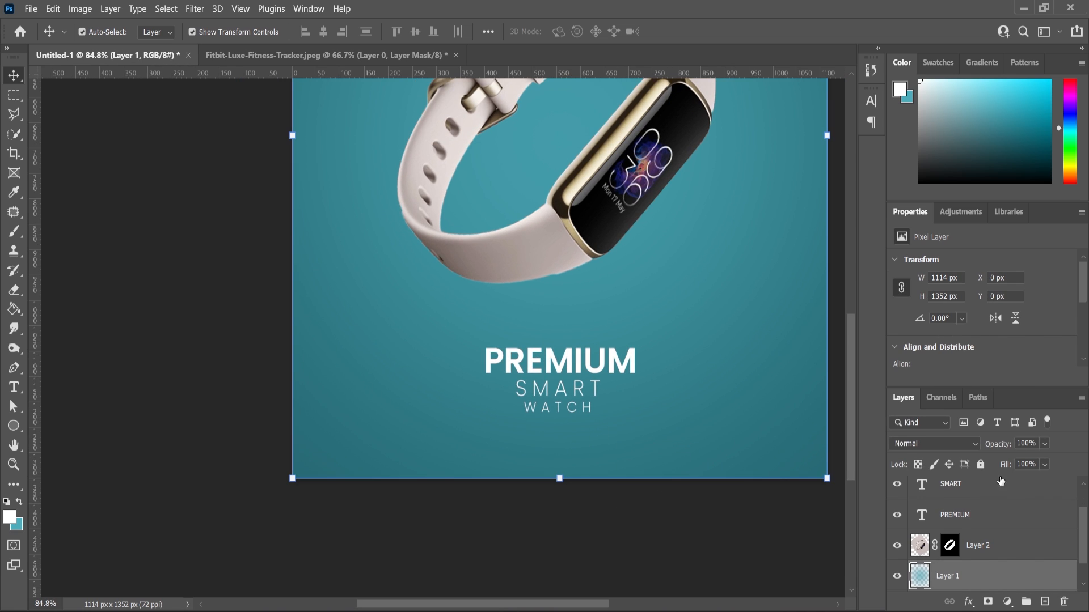
click(981, 465)
click(532, 439)
click(693, 457)
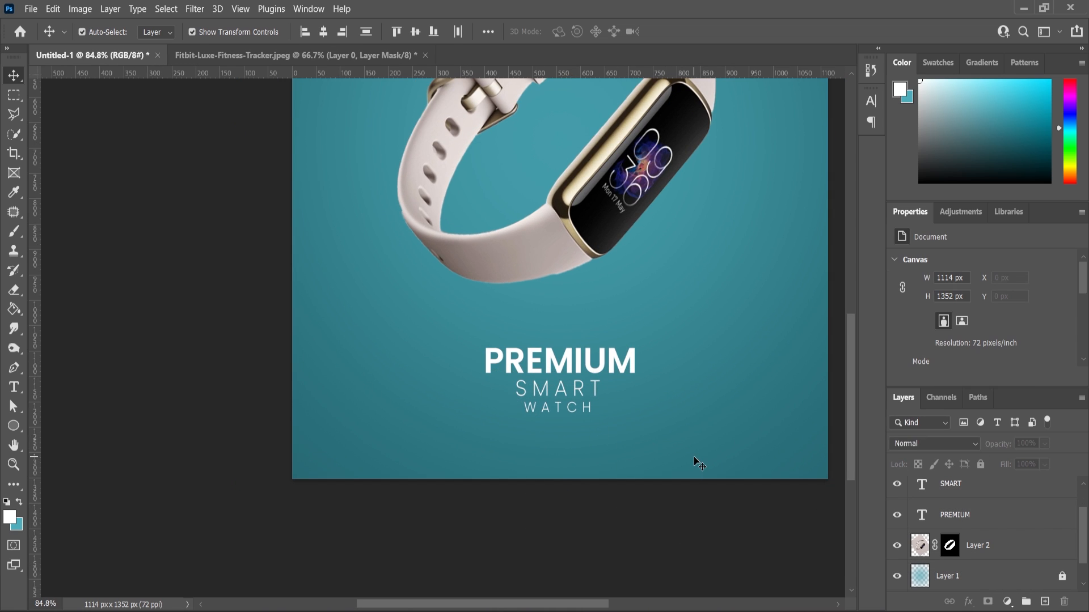
Step: Lock the masked watch layer, Layer 2
click(717, 430)
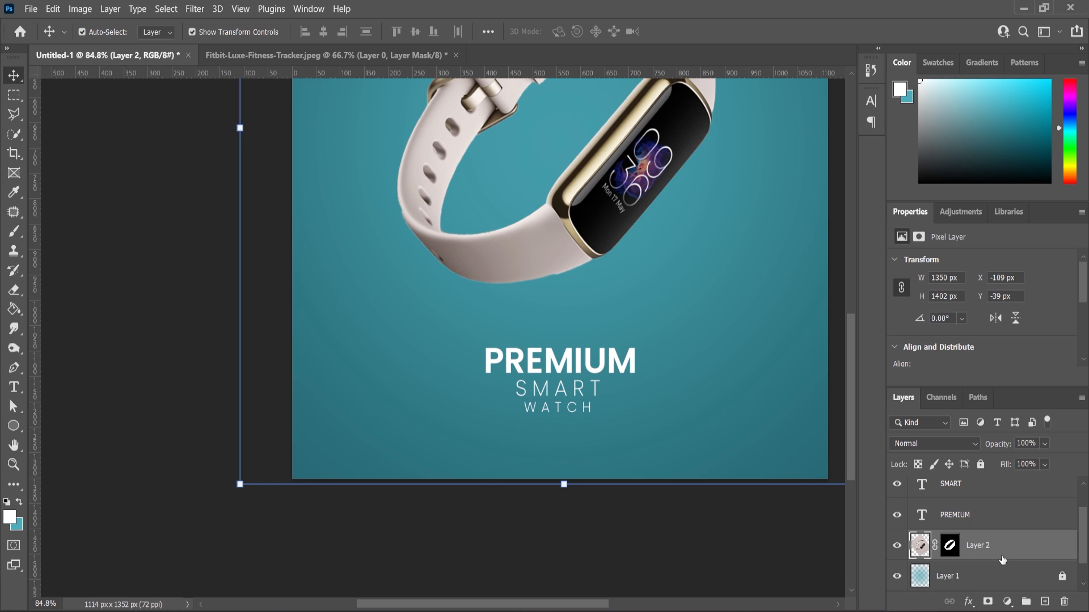
scroll(1016, 555, down, 1)
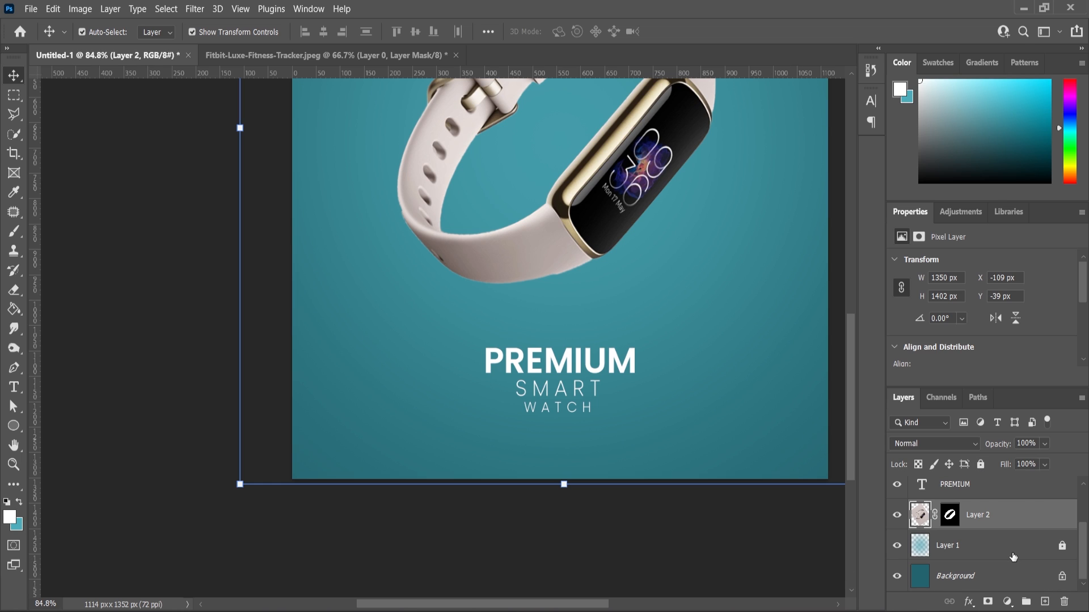
scroll(1013, 557, up, 1)
click(981, 465)
Step: Select the PREMIUM, SMART and WATCH texts together and enlarge them proportionally to about 128%
drag(666, 531, 479, 343)
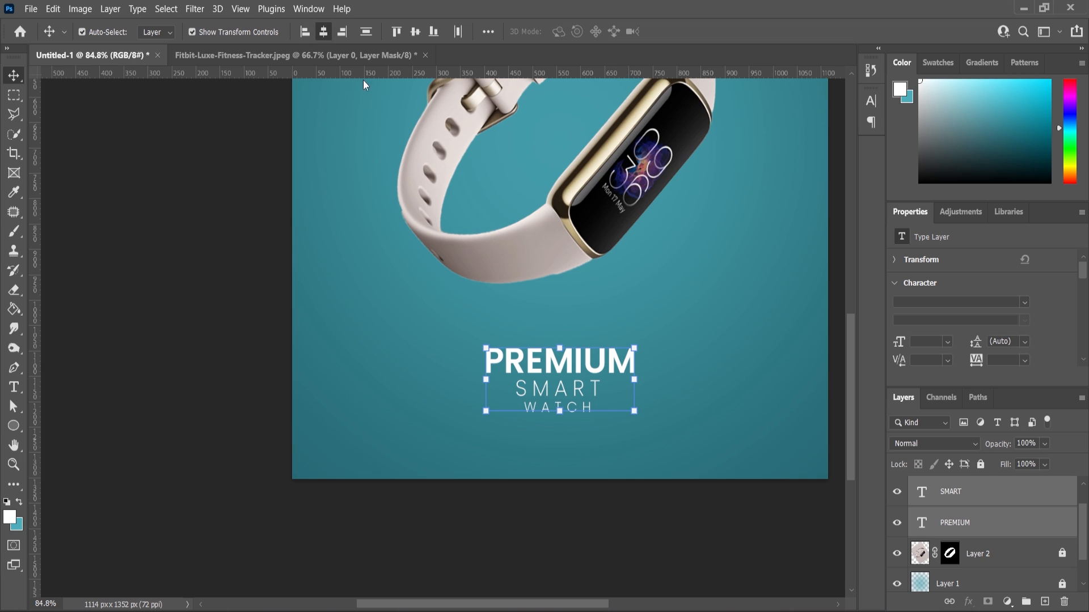
drag(633, 348, 650, 345)
drag(606, 371, 658, 352)
key(Return)
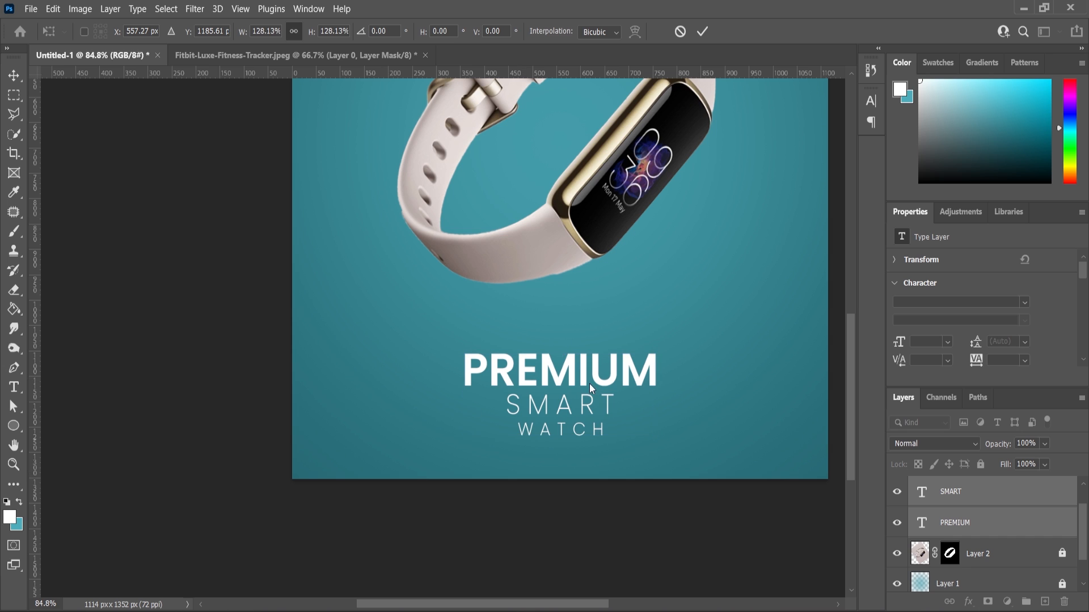
Step: Scale the WATCH text down to about 86% and re-centre it closely beneath SMART
alt+click(585, 399)
scroll(585, 398, down, 2)
scroll(432, 506, up, 7)
scroll(502, 464, down, 6)
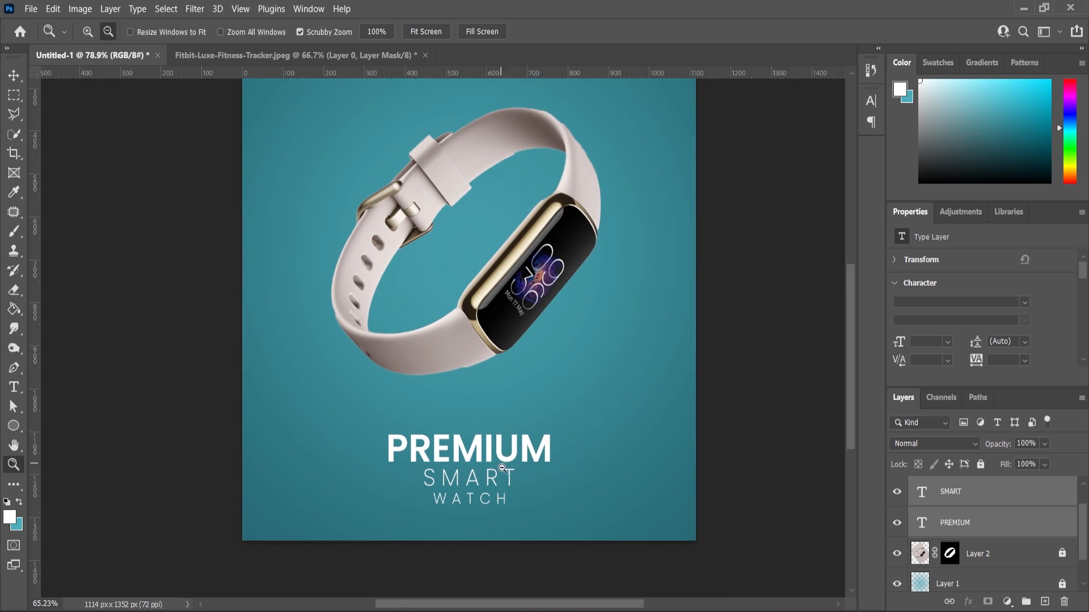
scroll(505, 496, up, 6)
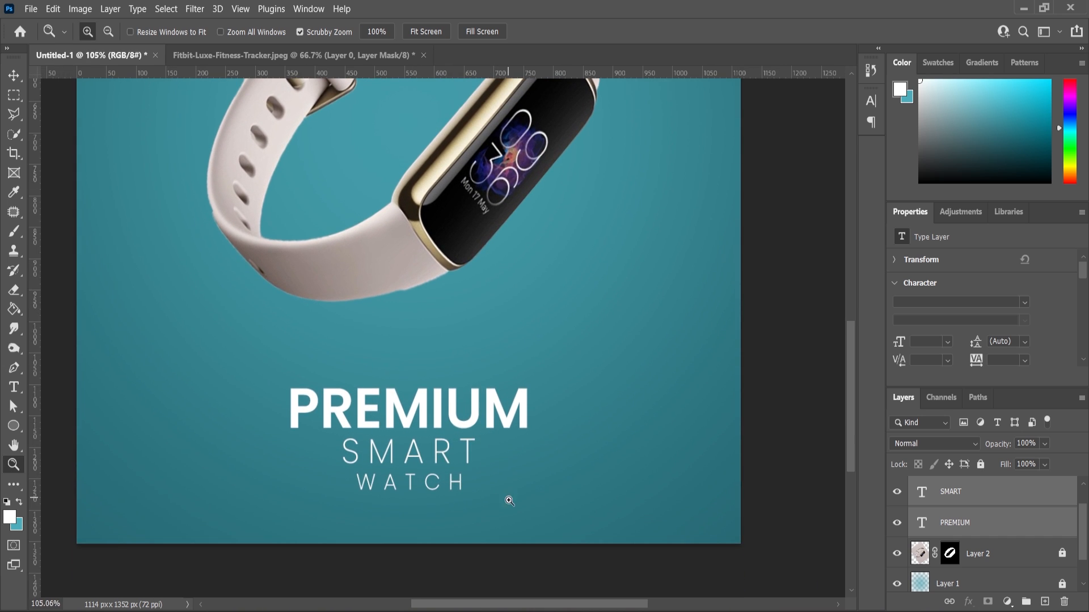
scroll(371, 328, down, 2)
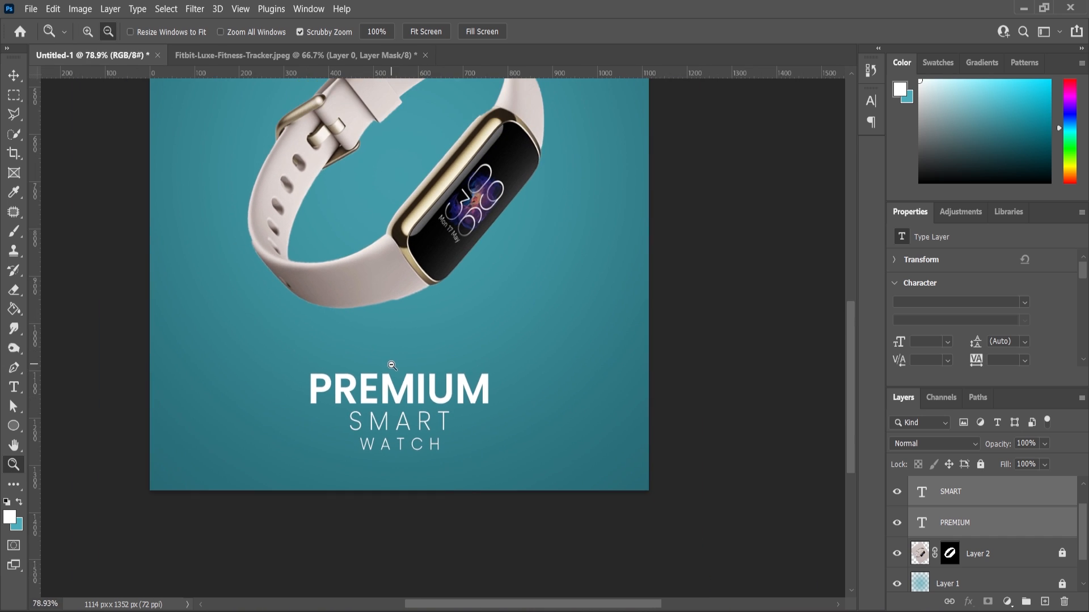
click(13, 76)
click(418, 445)
scroll(418, 445, up, 5)
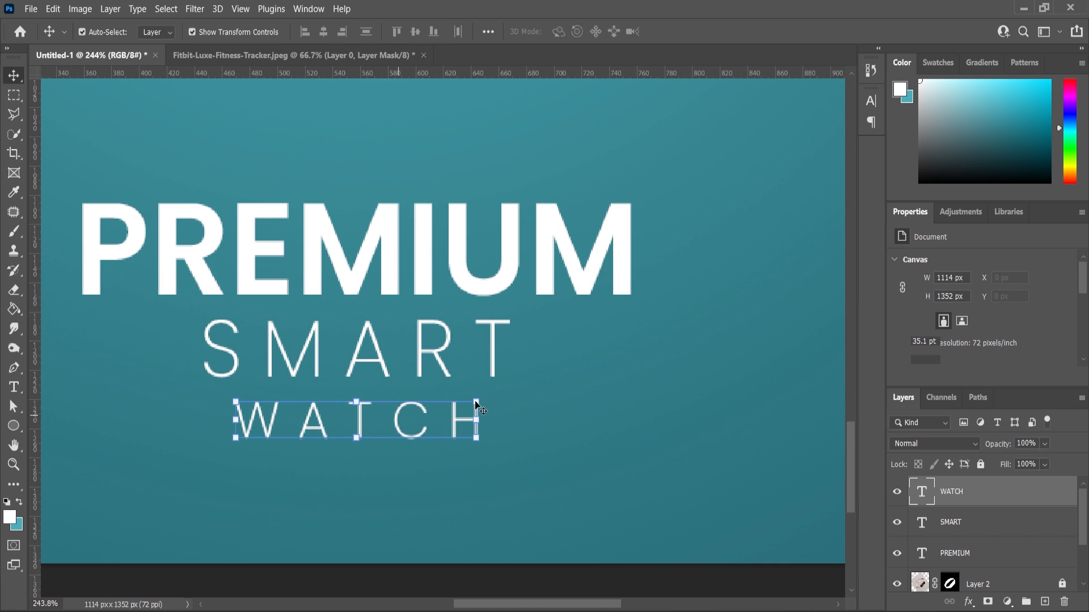
key(ctrl+t)
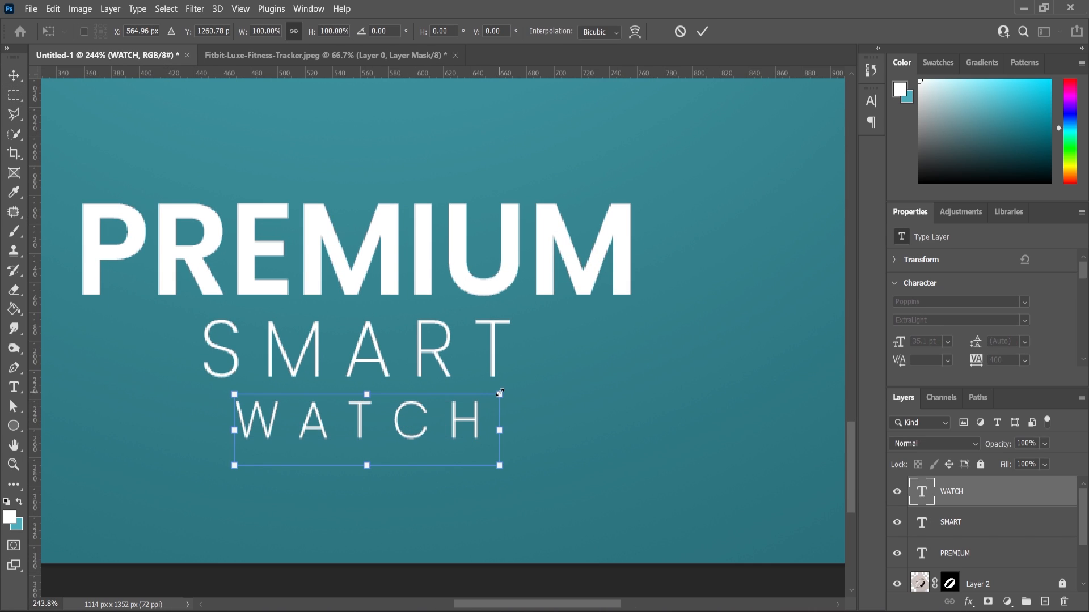
drag(499, 392, 480, 400)
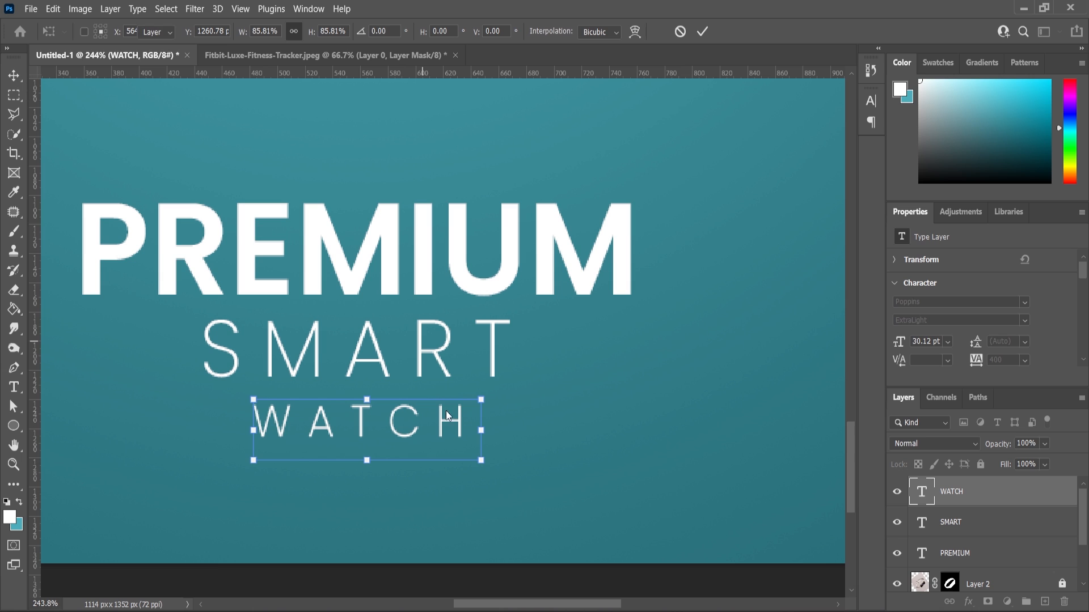
drag(396, 418, 394, 415)
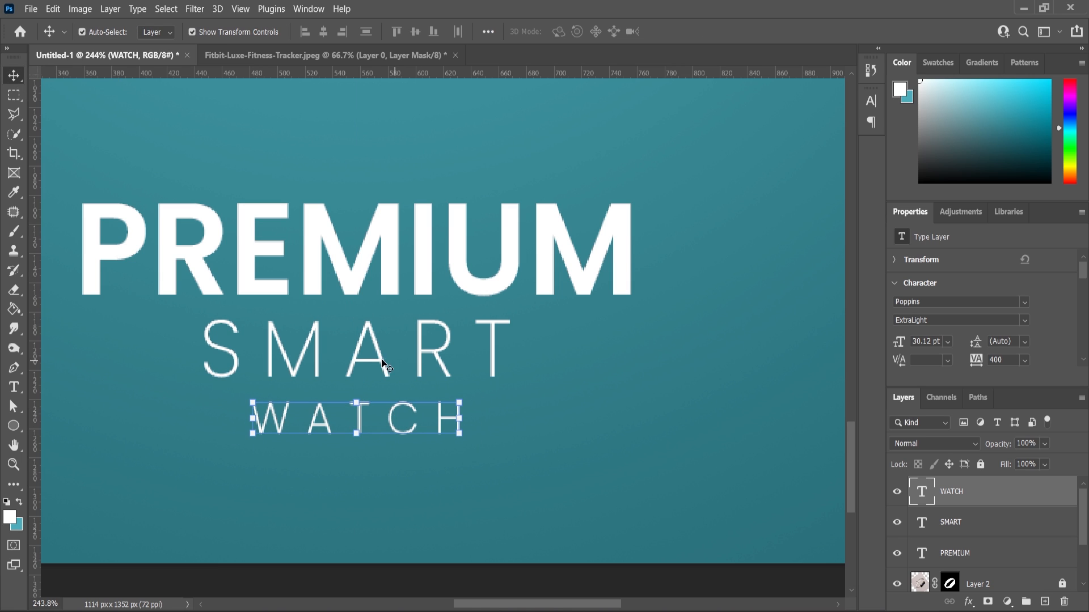
Step: Select the PREMIUM, SMART and WATCH texts together, align their horizontal centres and deselect them
shift+click(385, 366)
shift+click(389, 274)
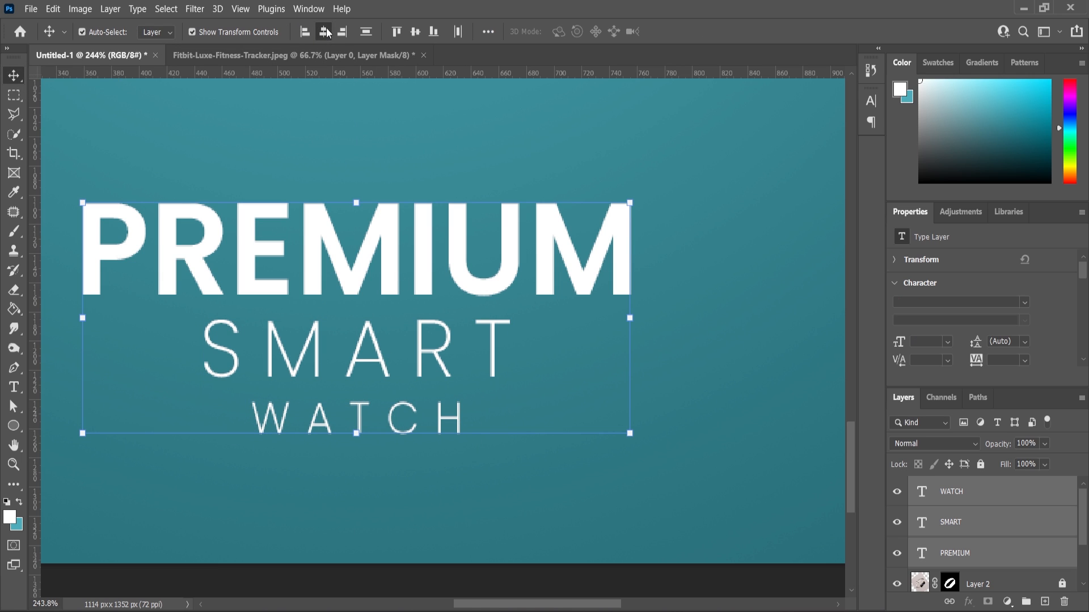
scroll(498, 343, down, 5)
click(484, 495)
scroll(472, 424, down, 2)
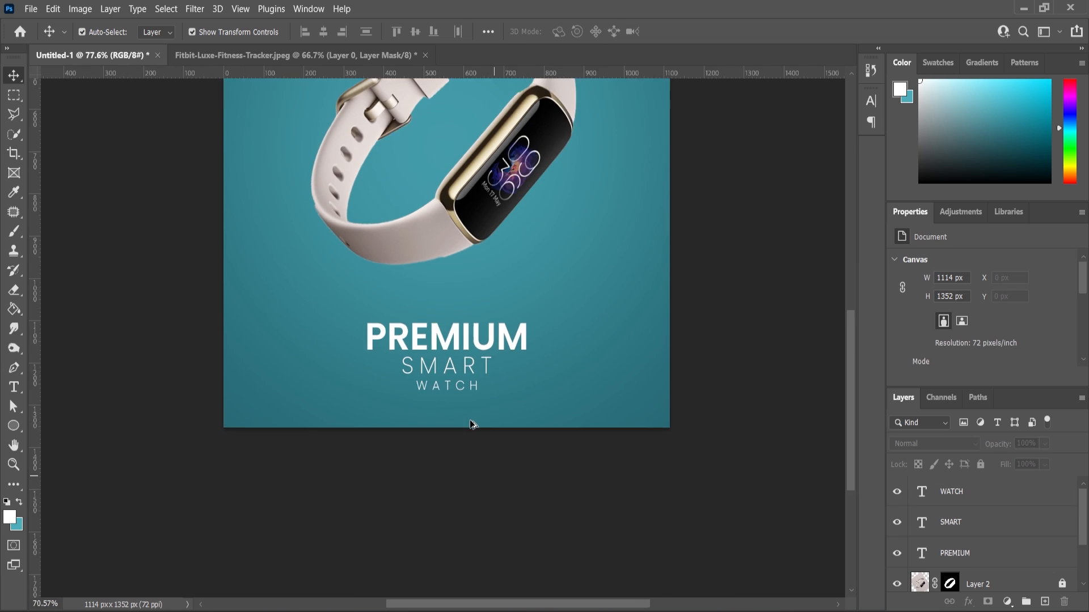
scroll(472, 426, down, 3)
scroll(475, 436, up, 3)
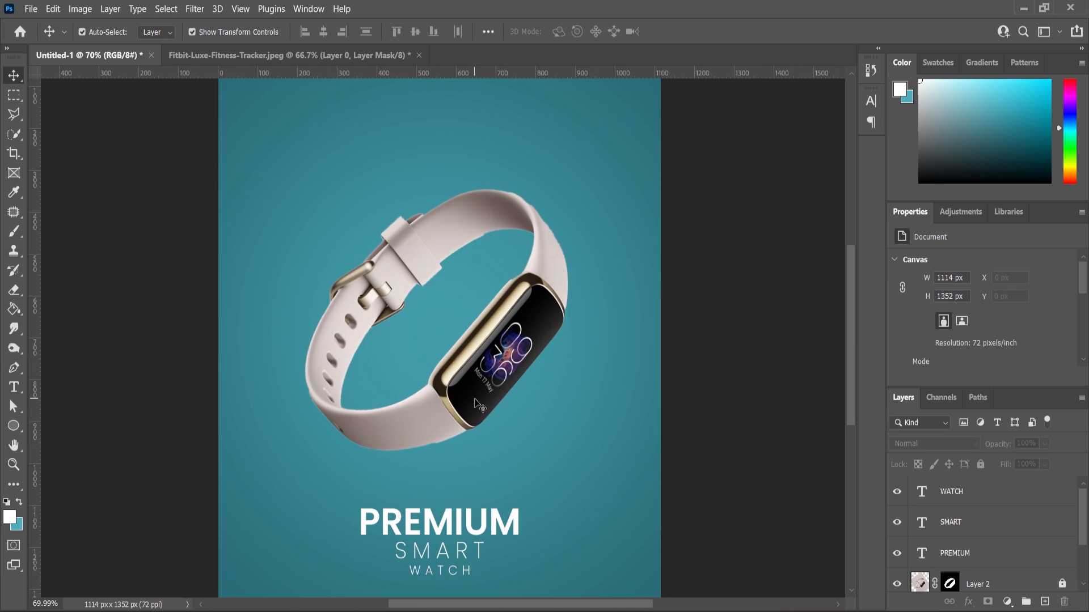
Step: Unlock the masked watch layer, Layer 2, and add a new empty layer directly above Layer 1
scroll(1024, 571, down, 3)
click(968, 554)
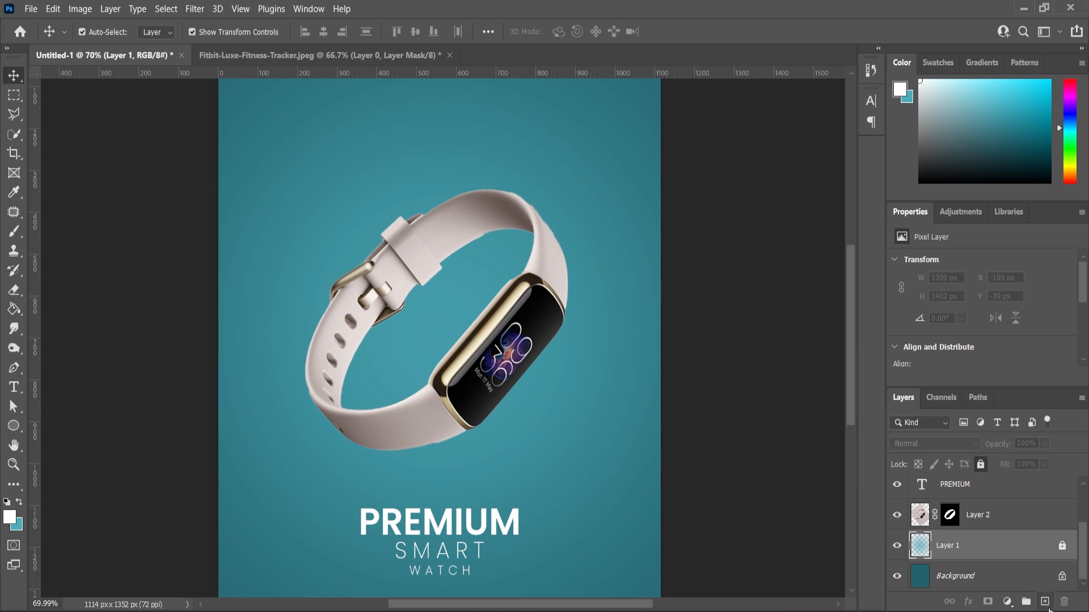
click(1044, 602)
Step: Activate the Brush tool and set the foreground colour to black, 000000
click(14, 231)
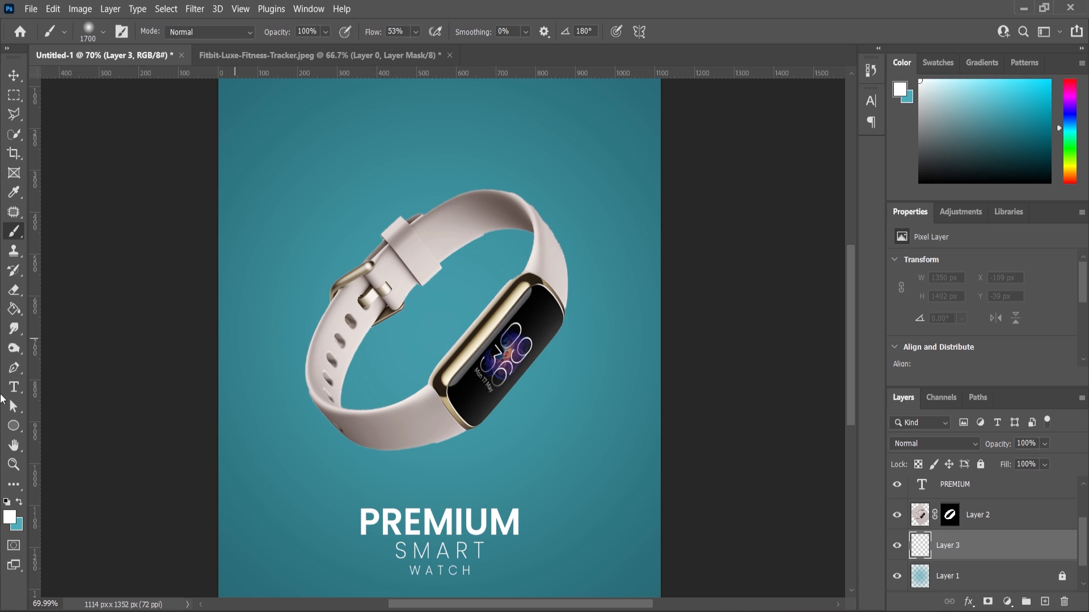
click(18, 517)
text(000000)
click(896, 202)
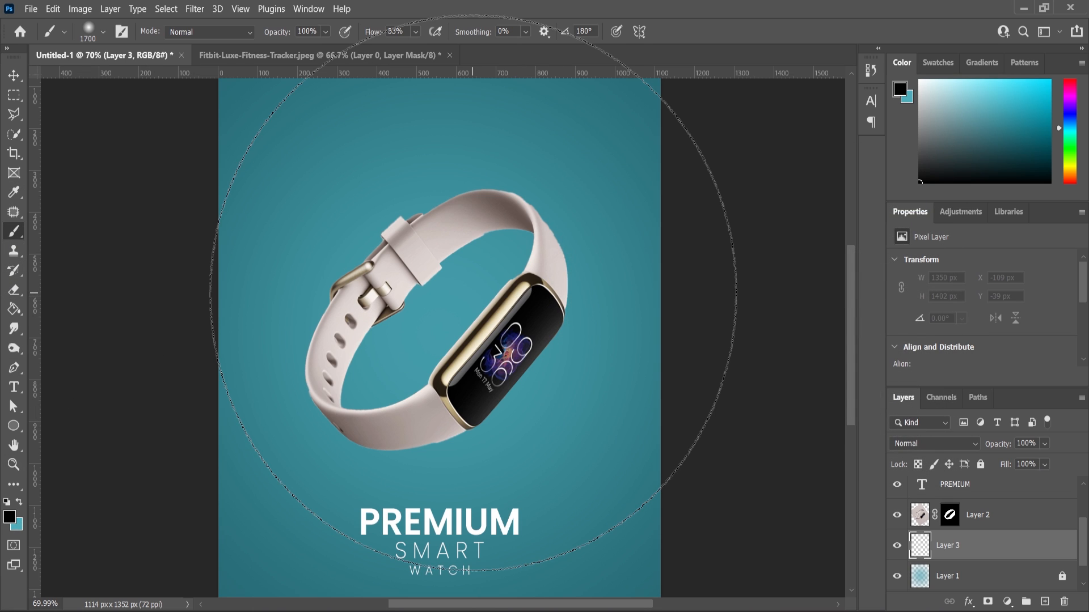
Step: Flatten the soft round brush tip into a thin horizontal ellipse and reduce its size to about 700 px
right_click(475, 293)
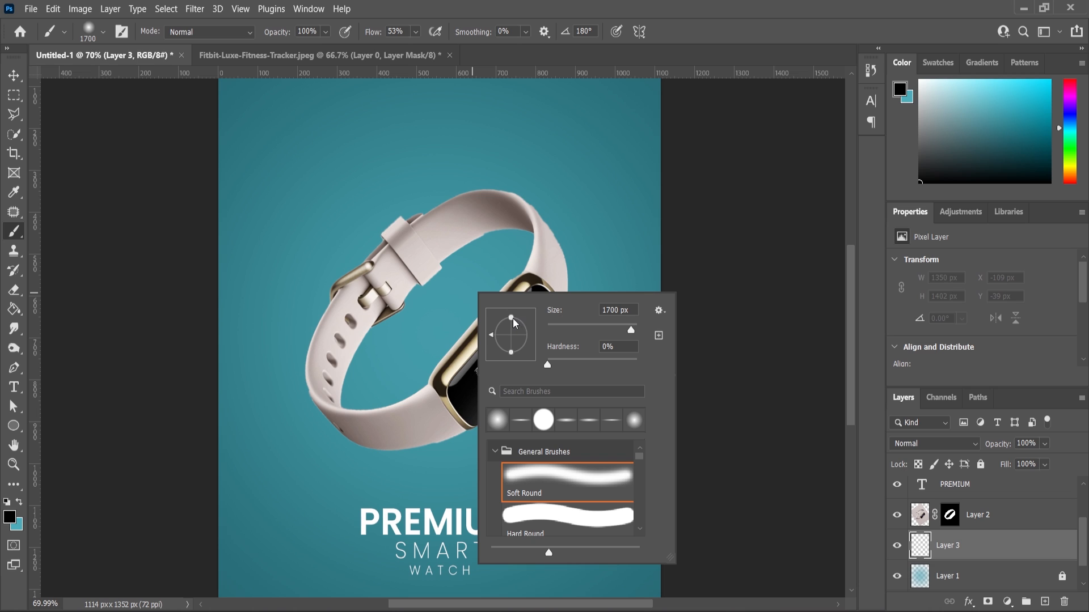
drag(513, 330, 512, 333)
click(15, 234)
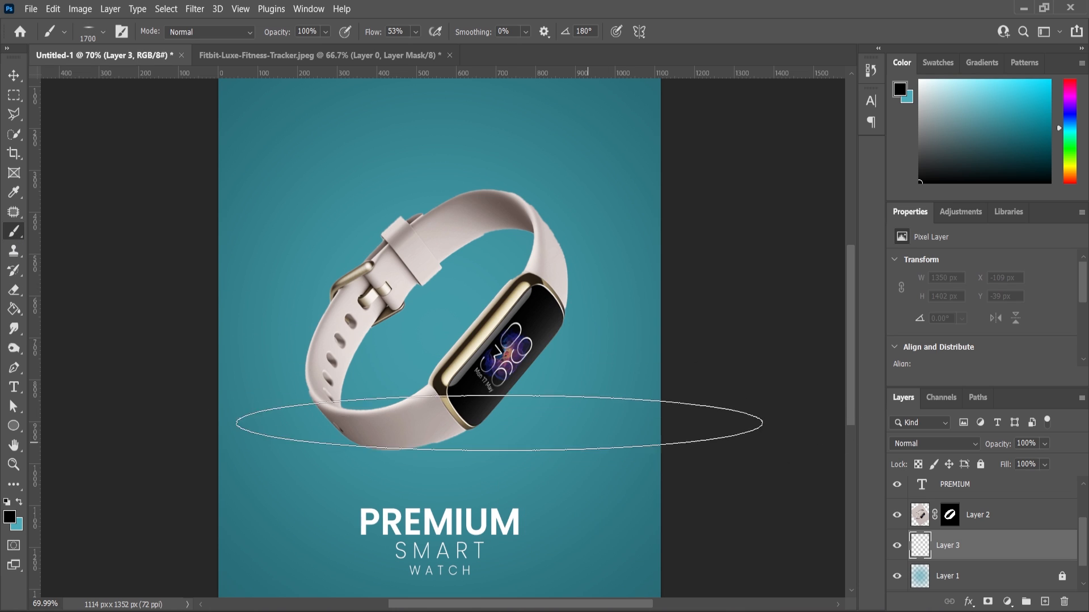
key(bracketleft)
key(bracketleft)
key(bracketleft)
key(bracketleft)
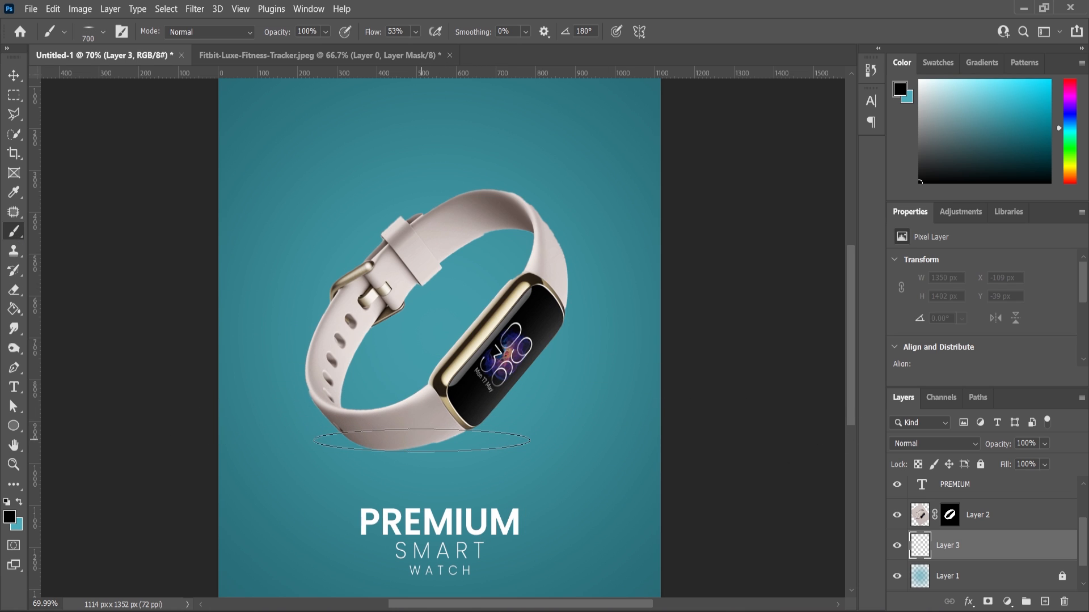
Step: Paint a soft black contact shadow under the watch on the new layer and nudge it slightly down
drag(419, 441, 416, 443)
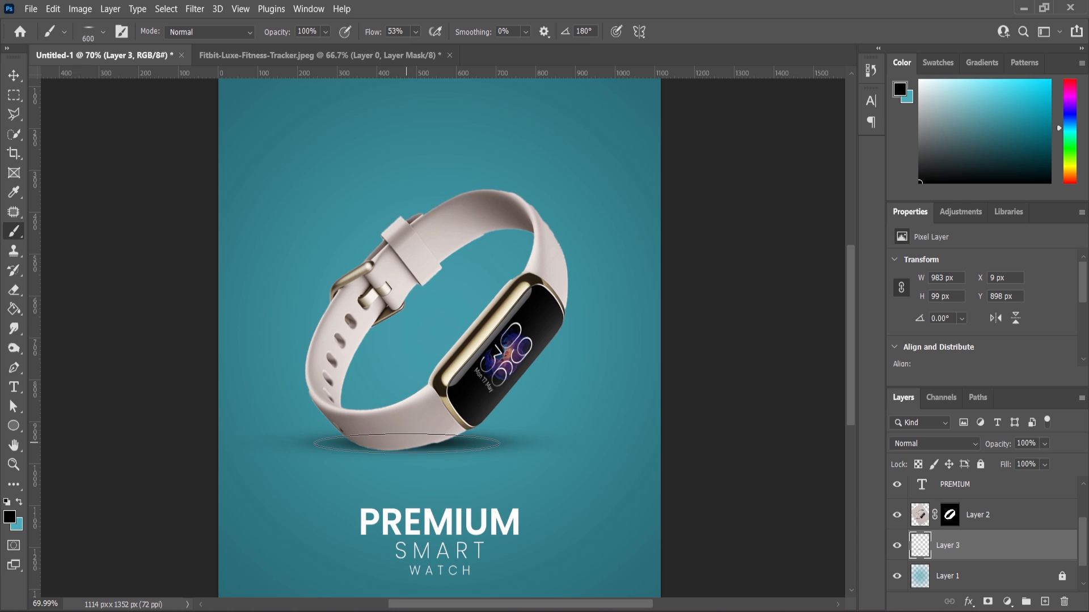
key(v)
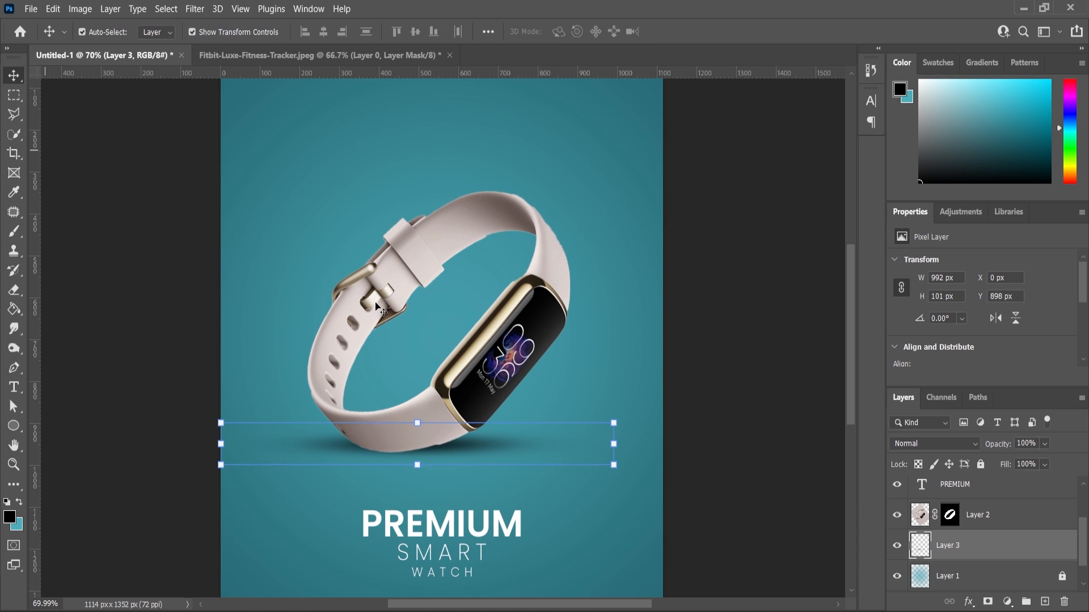
click(14, 466)
scroll(403, 255, down, 5)
scroll(403, 254, up, 5)
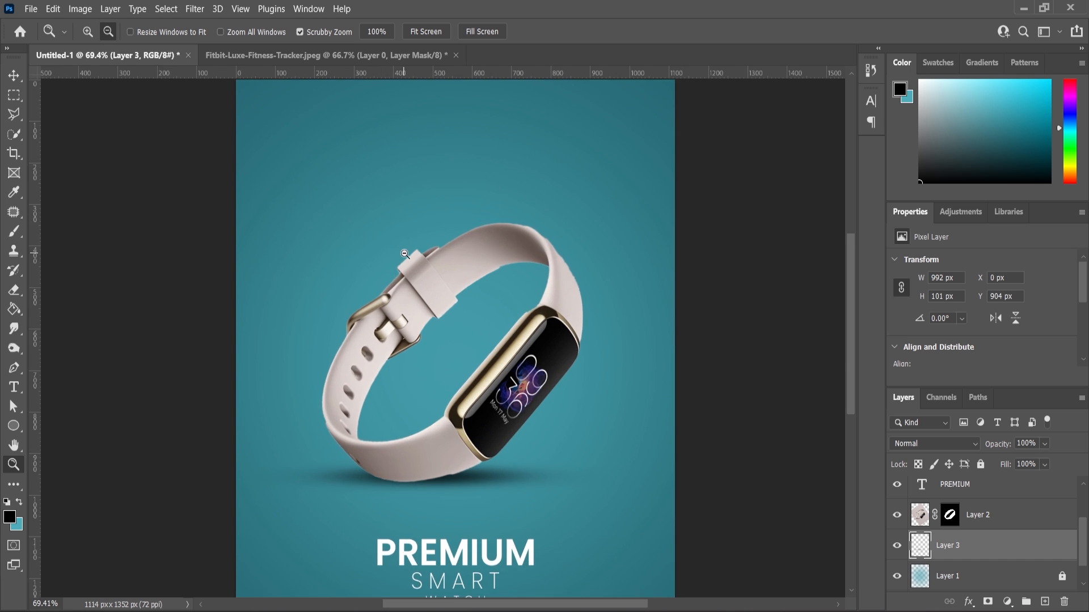
Step: Select the watch and shadow layers together, enlarge them to about 108% and move them up about 26 px
scroll(405, 254, down, 1)
key(v)
click(969, 519)
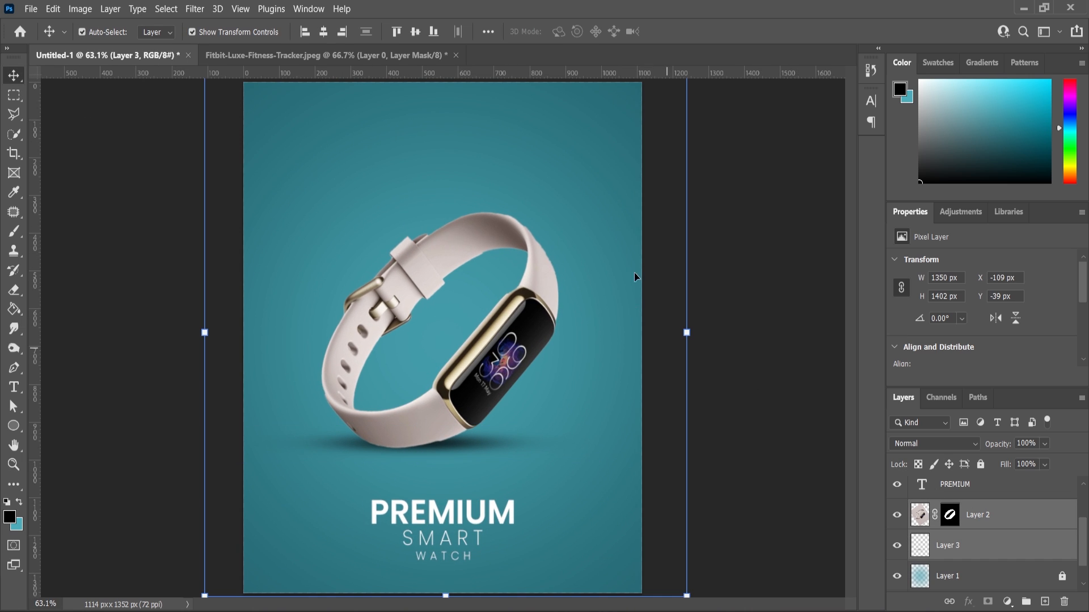
drag(687, 333, 706, 332)
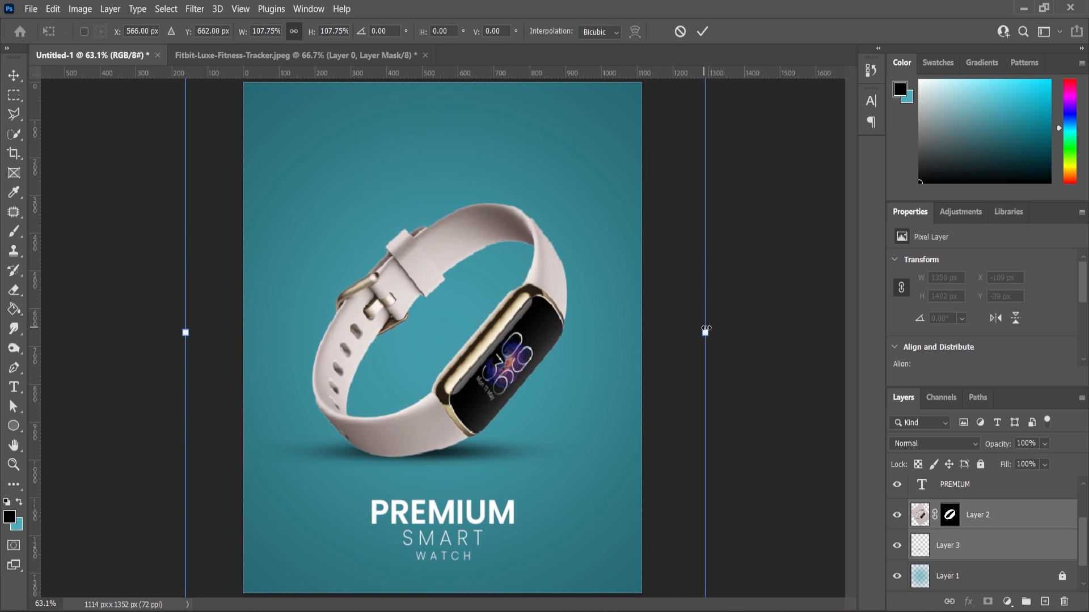
drag(491, 373, 491, 363)
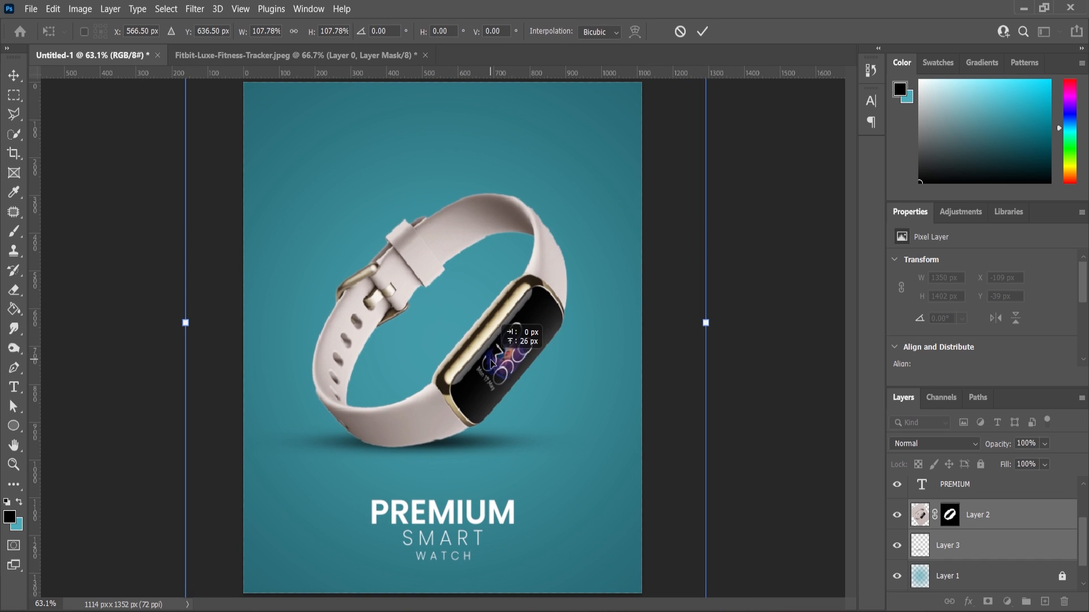
click(14, 465)
scroll(555, 293, down, 1)
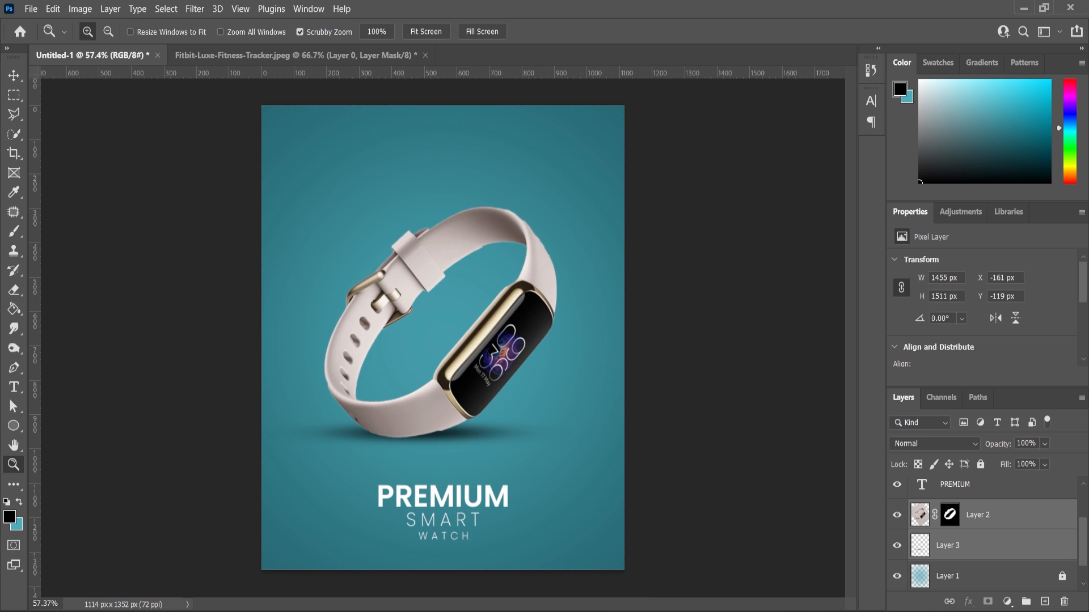
Step: Place the cloud image 014 from the image folder in the poster's upper-left area above the watch
key(alt+Tab)
drag(149, 156, 357, 181)
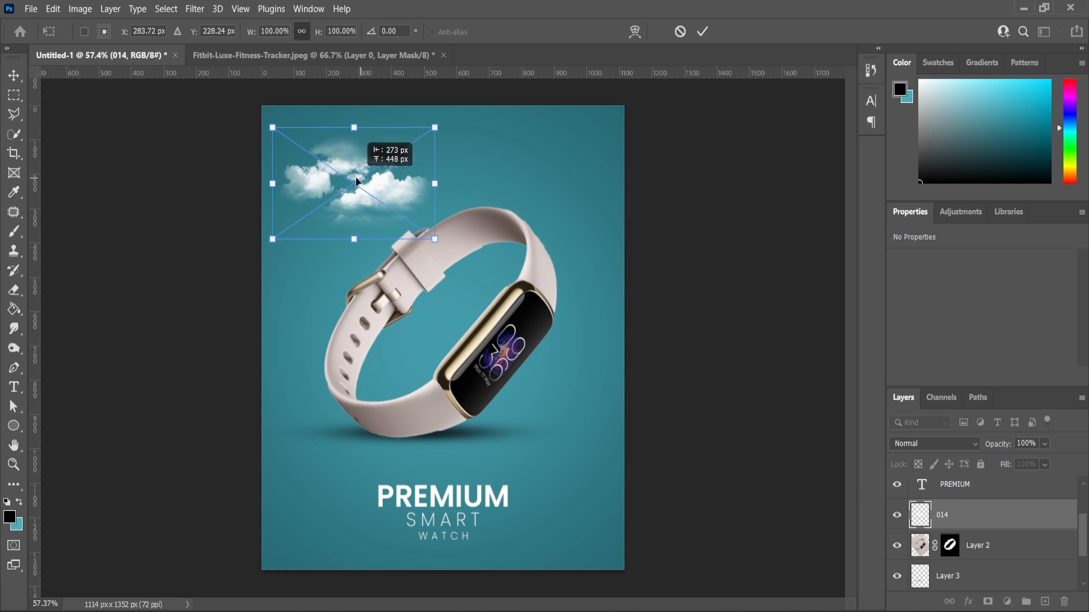
click(16, 465)
scroll(346, 193, down, 1)
scroll(346, 193, up, 3)
Step: Enlarge the clouds to about 109%, position them at the poster's upper left and deselect them
click(13, 76)
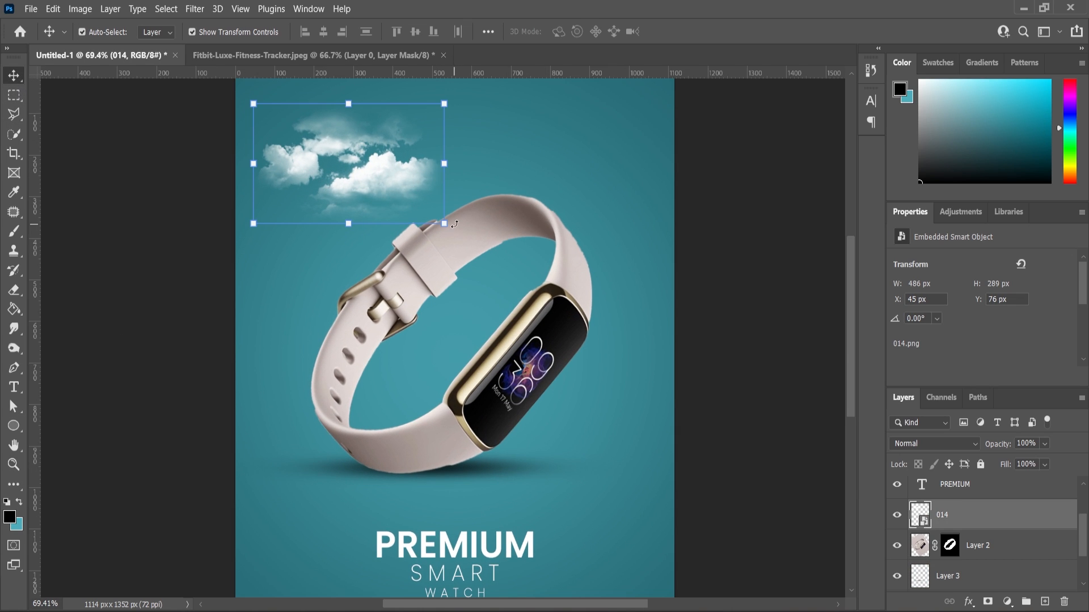
drag(455, 225, 453, 238)
drag(373, 175, 372, 186)
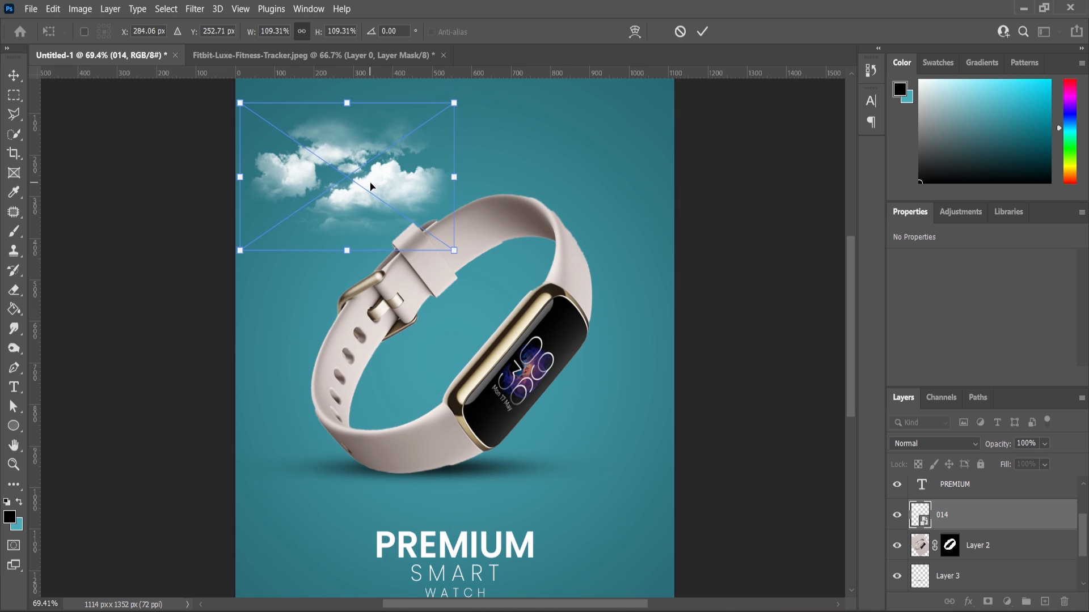
key(Return)
click(712, 328)
key(ctrl+0)
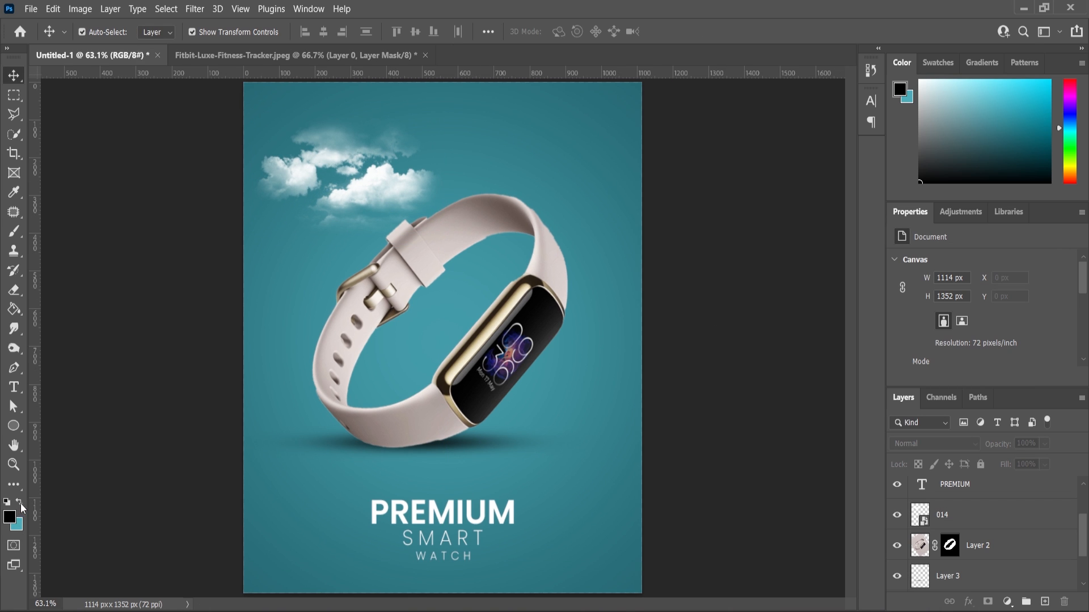
Step: Swap the foreground and background colours and set the foreground to a lighter teal
click(10, 517)
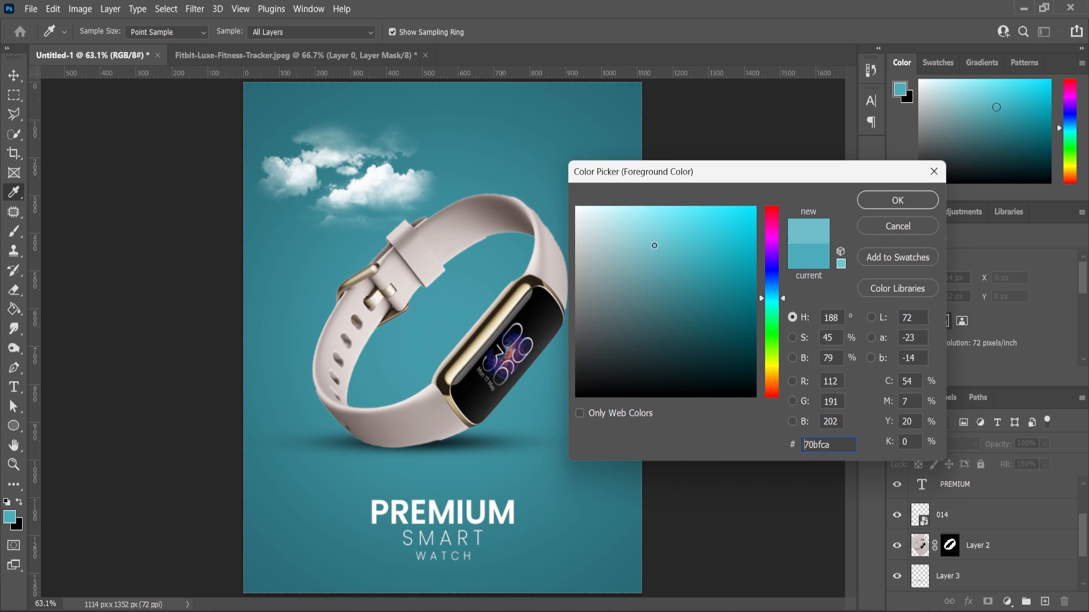
click(897, 201)
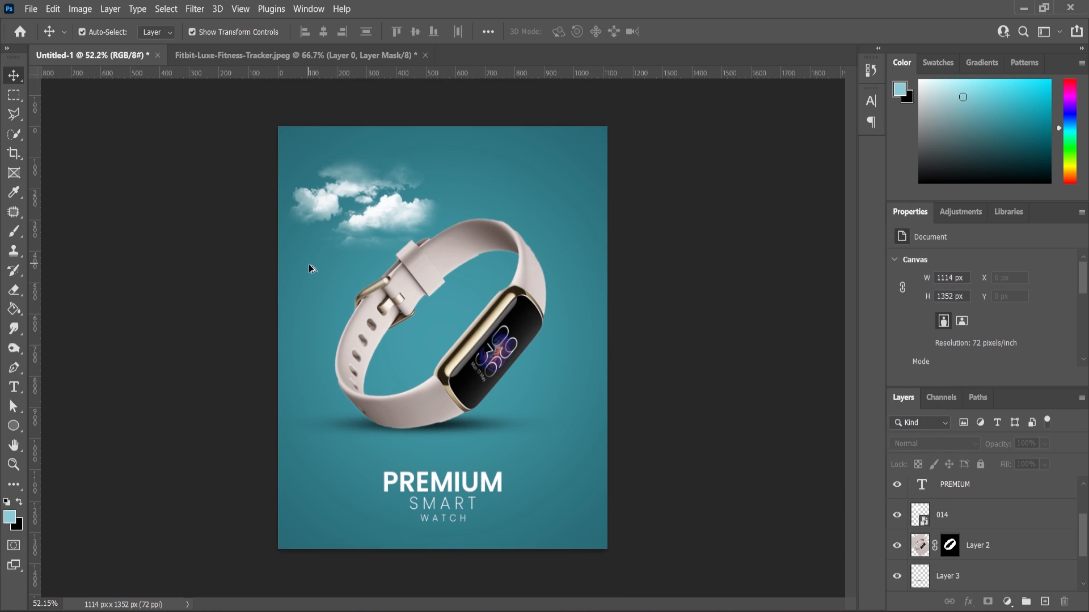
Step: Place the wave image pngwing.com(1) from the image folder over the watch and flip it horizontally
key(alt+Tab)
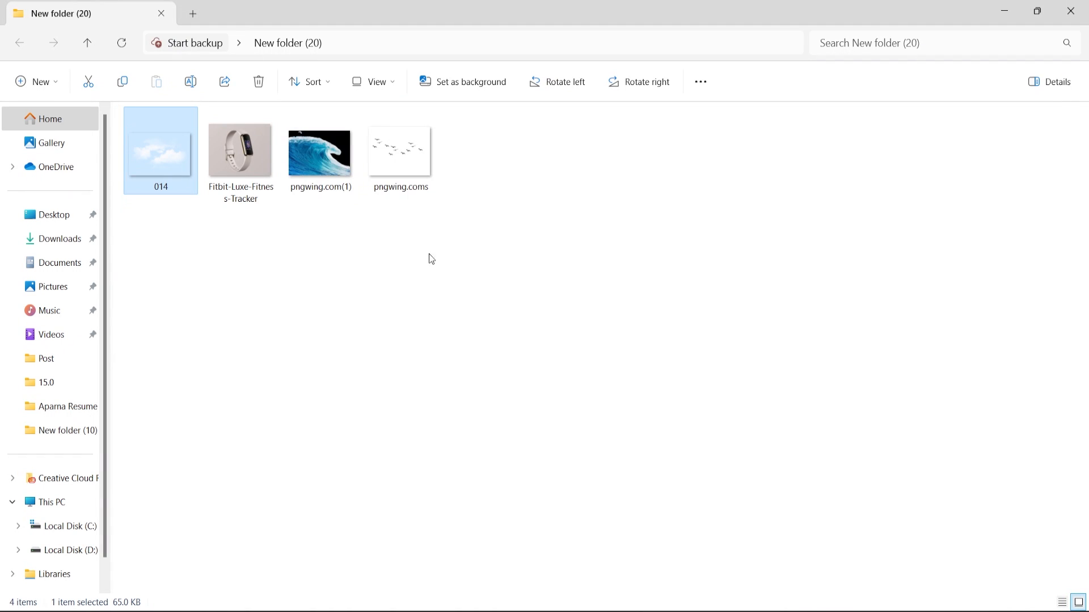
drag(320, 155, 443, 352)
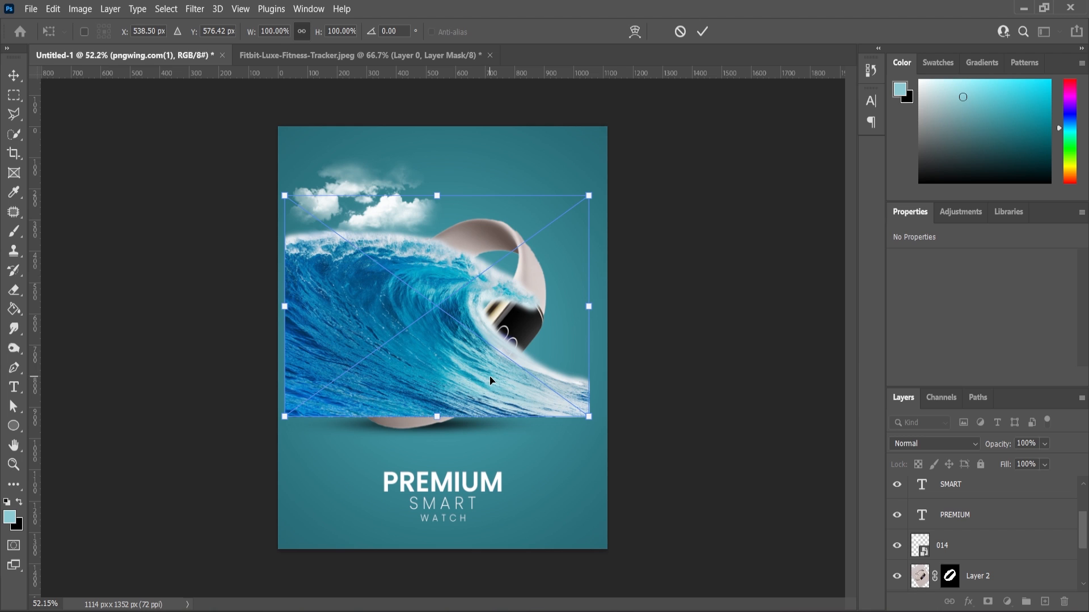
right_click(466, 362)
click(486, 406)
Step: Enlarge the wave to about 1092 × 736 px and shift it over the poster's left edge, covering the watch
drag(493, 340, 439, 304)
drag(540, 179, 550, 171)
drag(479, 274, 493, 279)
key(Return)
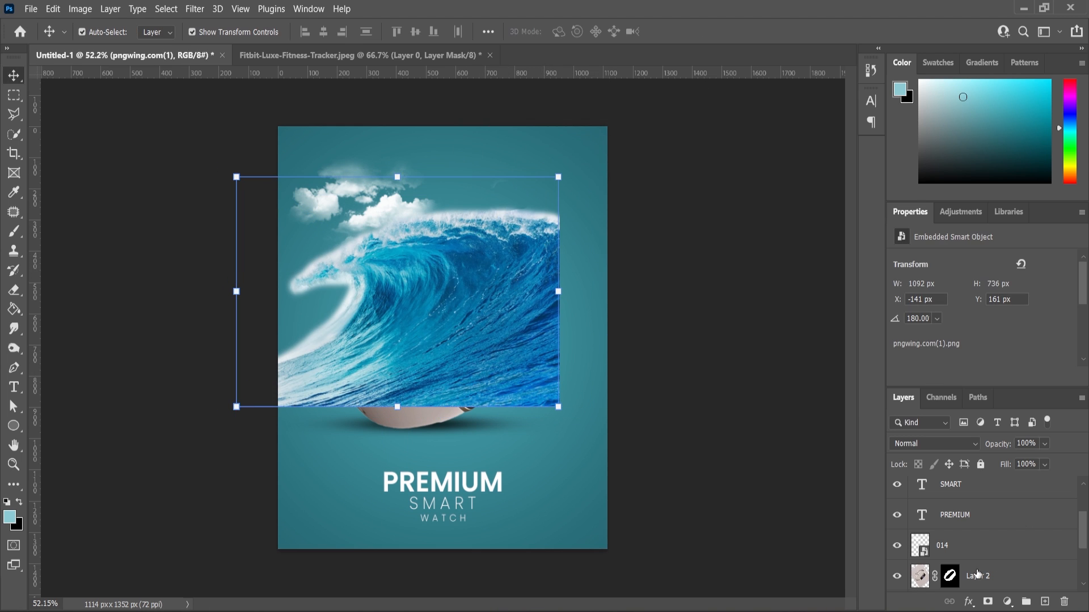
Step: Select the wave, watch and shadow layers together, scale them to about 96% and move them about 65 px right
shift+click(980, 575)
click(943, 517)
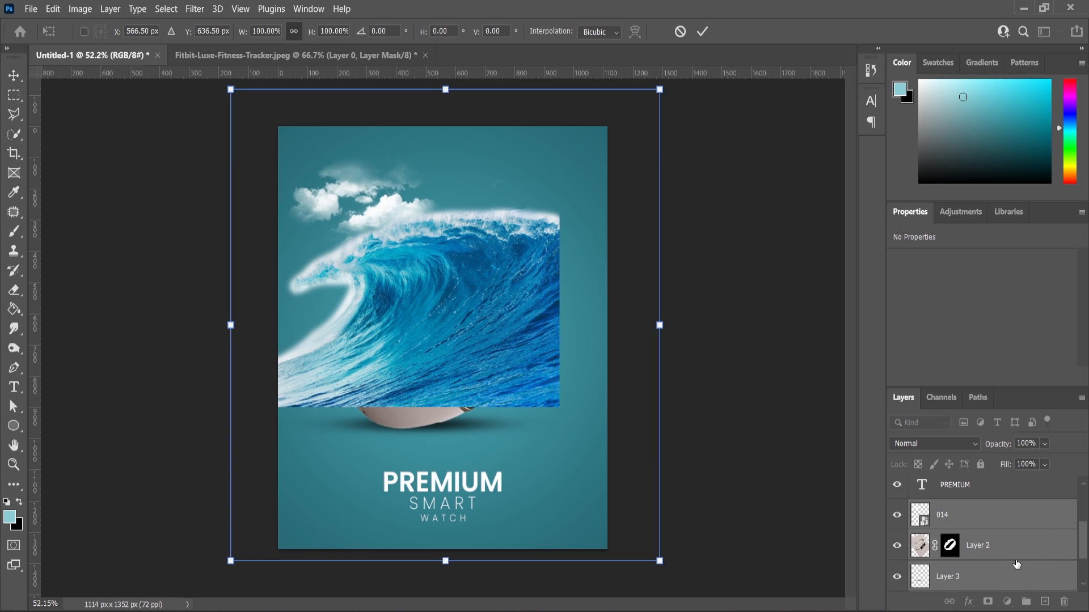
scroll(949, 513, up, 4)
click(970, 492)
scroll(1001, 573, down, 3)
click(976, 552)
scroll(971, 553, down, 1)
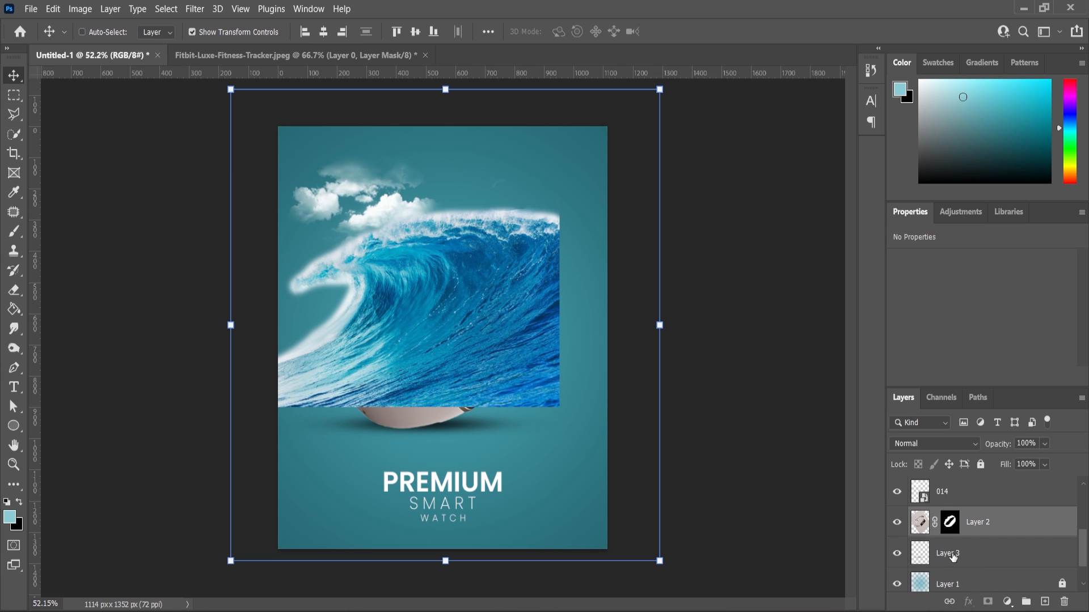
shift+click(953, 554)
key(ctrl+t)
drag(655, 333, 647, 333)
drag(493, 359, 512, 359)
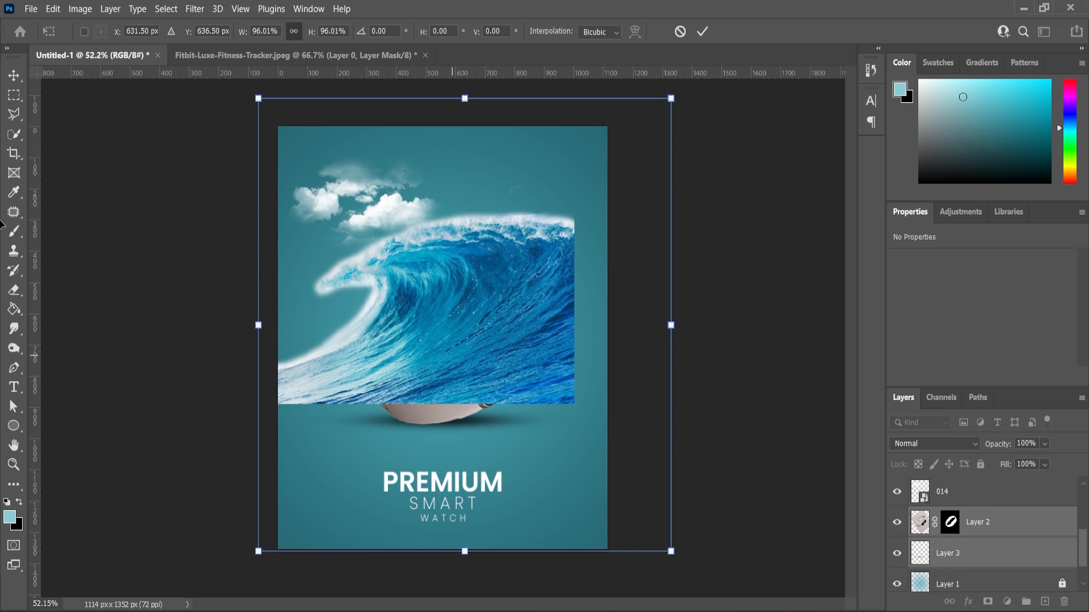
Step: Confirm the transform of the wave, watch and shadow, and add a layer mask to the wave layer pngwing.com(1)
key(Return)
scroll(510, 346, up, 3)
scroll(1010, 499, up, 4)
click(1017, 491)
click(987, 601)
Step: Move the wave layer directly above the watch's Layer 2 and lower its opacity to 55%
click(1044, 444)
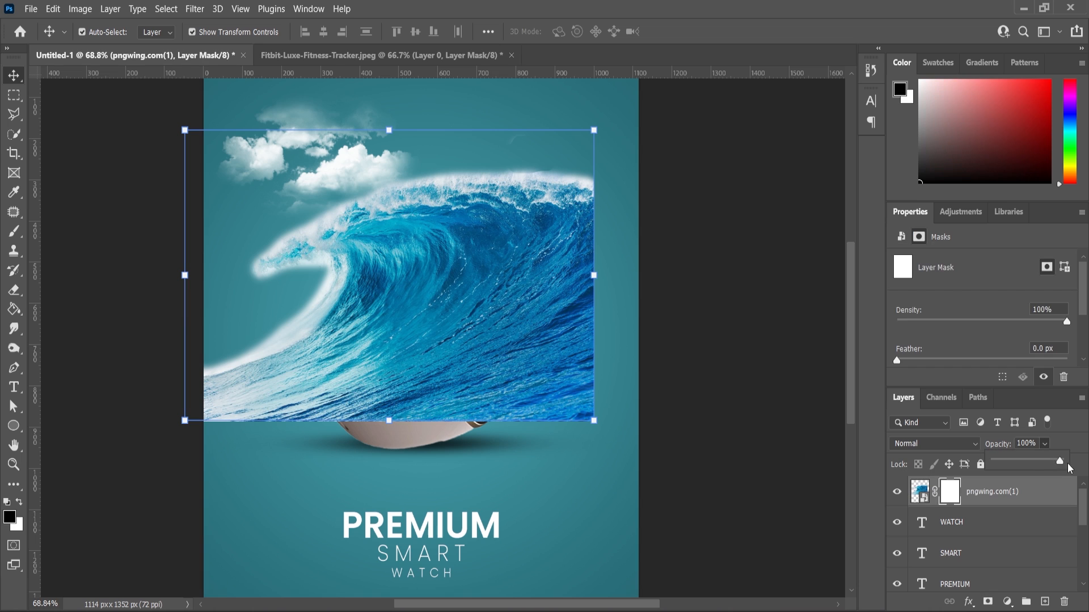
drag(1063, 465, 1045, 471)
drag(998, 497, 991, 562)
mouse_move(986, 547)
mouse_down()
mouse_move(973, 483)
mouse_move(1001, 534)
mouse_up()
scroll(523, 313, up, 2)
click(1045, 444)
drag(1058, 463, 1044, 470)
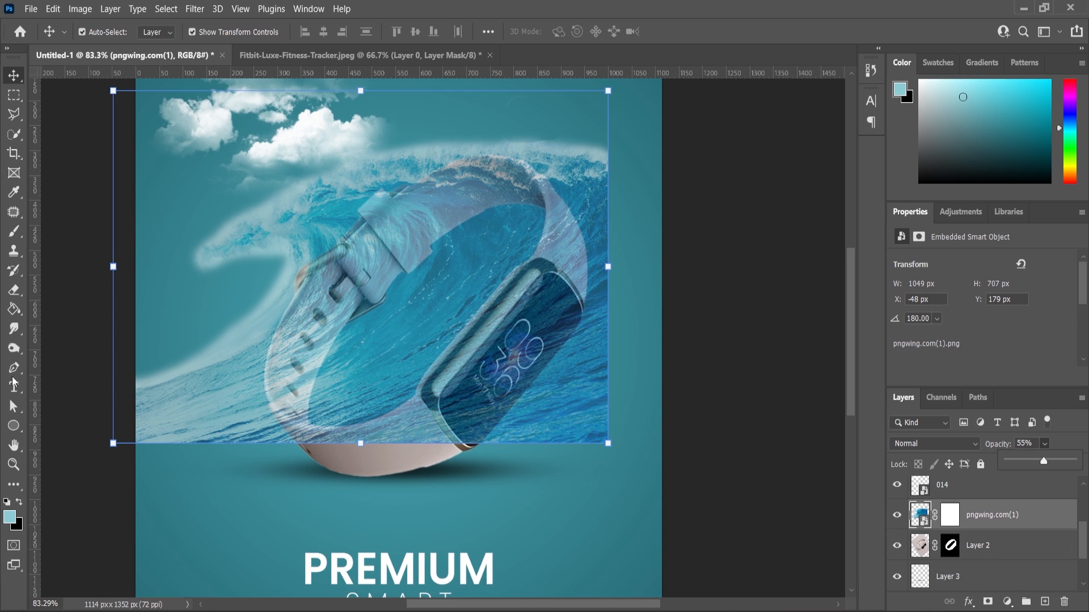
Step: Mask out the wave's lower edge around the watch with a soft black 125 px brush at 100% flow
click(16, 236)
click(948, 516)
right_click(229, 397)
drag(330, 376, 382, 377)
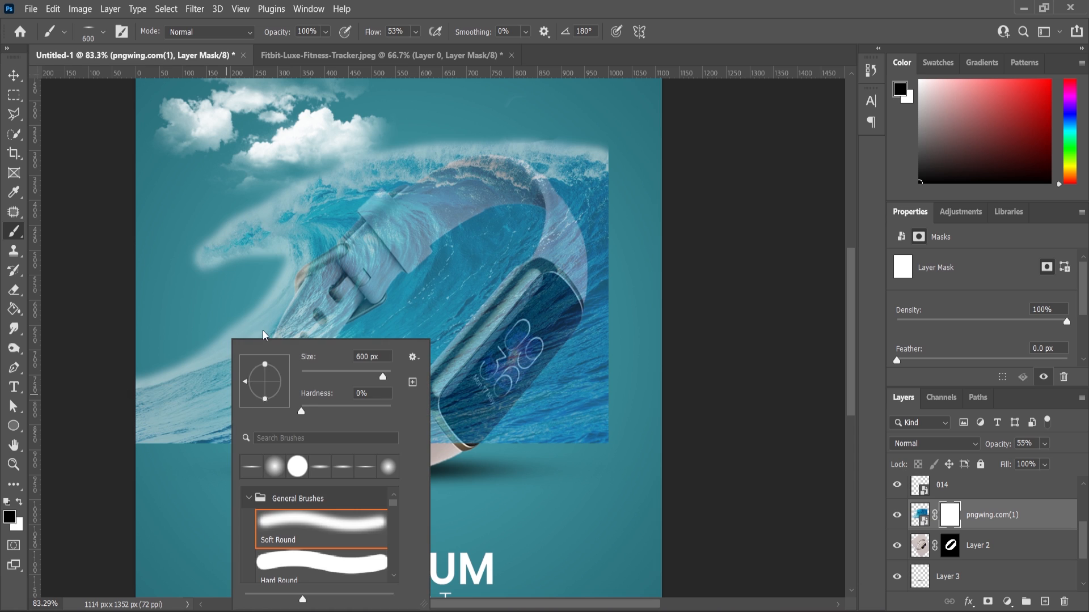
click(101, 410)
key(bracketleft)
key(bracketleft)
key(bracketleft)
key(bracketleft)
key(bracketleft)
key(bracketleft)
key(bracketleft)
key(bracketleft)
key(shift+0)
mouse_move(100, 384)
mouse_down()
mouse_move(148, 370)
mouse_move(161, 343)
mouse_move(202, 457)
mouse_move(220, 444)
mouse_move(522, 464)
mouse_move(586, 443)
mouse_move(548, 376)
mouse_move(492, 393)
mouse_up()
Step: Raise the brush hardness and mask the wave off the watch screen with a 45 px brush
right_click(491, 393)
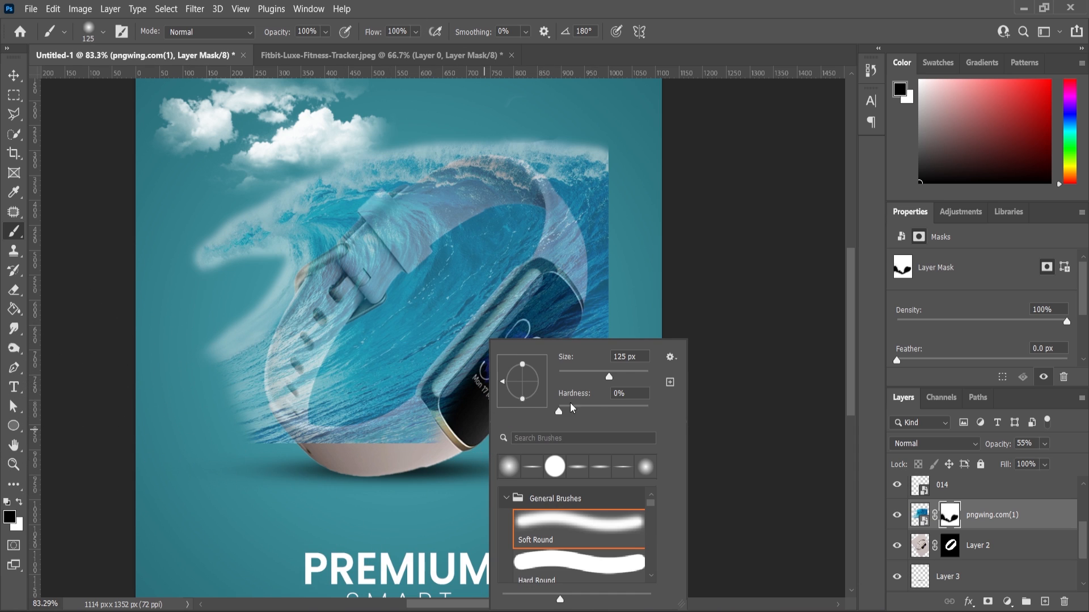
drag(560, 412, 661, 412)
click(416, 505)
scroll(501, 323, up, 3)
mouse_move(538, 246)
mouse_down()
mouse_move(438, 369)
mouse_move(464, 369)
mouse_move(583, 256)
mouse_move(570, 247)
mouse_move(609, 306)
mouse_up()
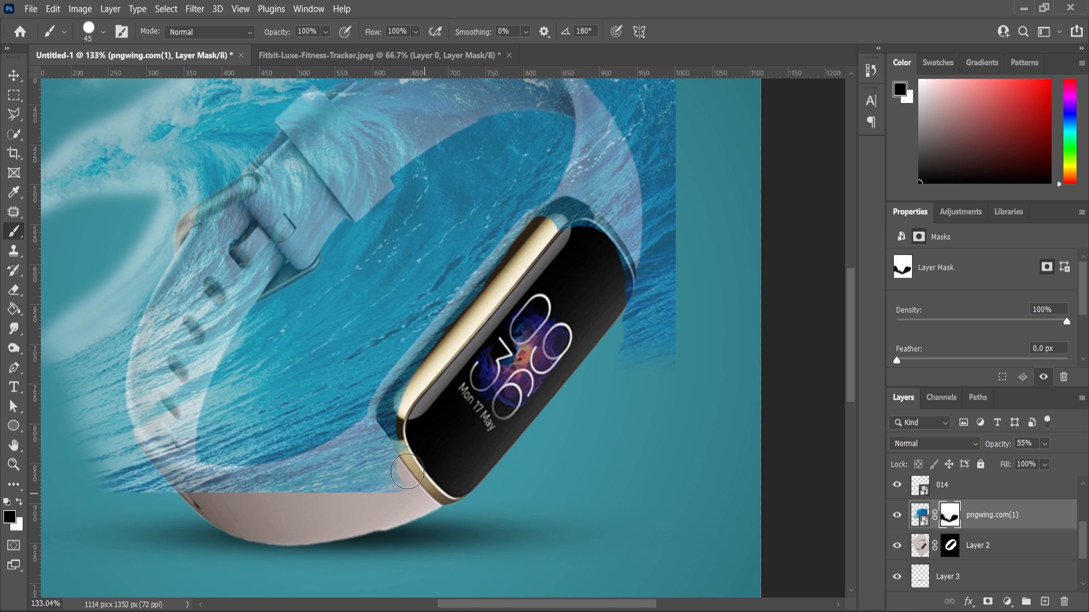
Step: Mask the wave off the gold case edge with a 25 px brush, with the wave layer's opacity at 34%
scroll(416, 415, up, 3)
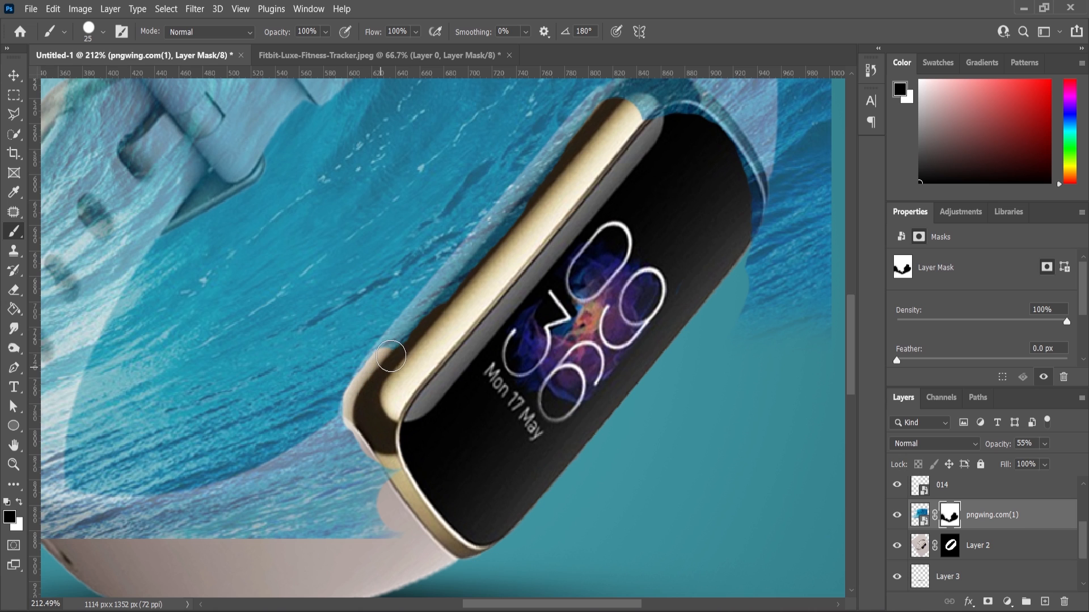
scroll(530, 311, up, 1)
drag(569, 242, 441, 377)
scroll(446, 426, up, 5)
mouse_move(345, 444)
mouse_down()
mouse_move(529, 259)
mouse_move(490, 325)
mouse_move(520, 254)
mouse_move(412, 380)
mouse_up()
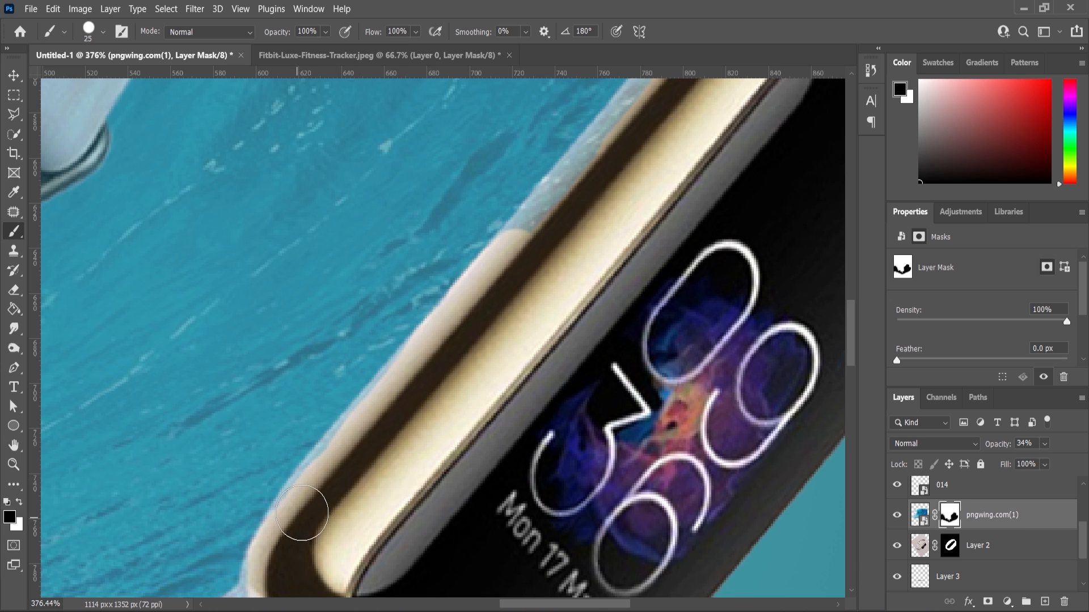
Step: Soften the brush and continue masking the wave along the gold case edge up to the top of the case
right_click(587, 417)
click(465, 446)
scroll(466, 442, down, 5)
scroll(501, 318, up, 5)
mouse_move(474, 418)
mouse_down()
mouse_move(660, 193)
mouse_move(753, 164)
mouse_up()
scroll(672, 262, down, 1)
scroll(673, 262, down, 9)
scroll(531, 494, up, 3)
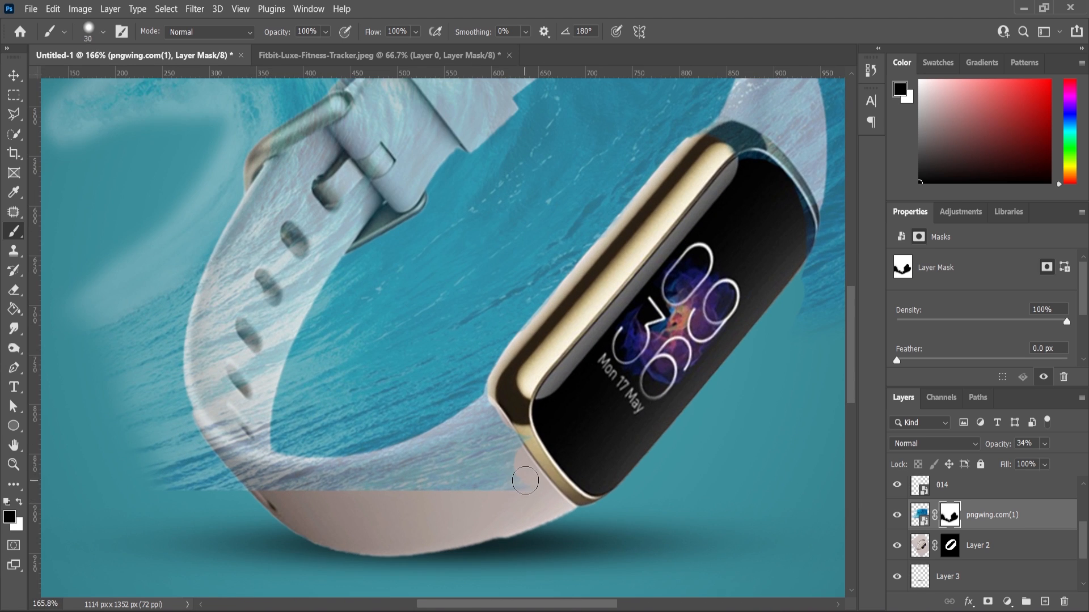
Step: Mask the wave off the lower strap below the case with a soft 50 px brush
key(bracketright)
key(bracketright)
key(bracketright)
key(bracketright)
key(bracketright)
mouse_move(514, 462)
mouse_down()
mouse_move(500, 432)
mouse_move(435, 459)
mouse_move(265, 484)
mouse_move(102, 288)
mouse_move(131, 262)
mouse_up()
scroll(331, 451, down, 2)
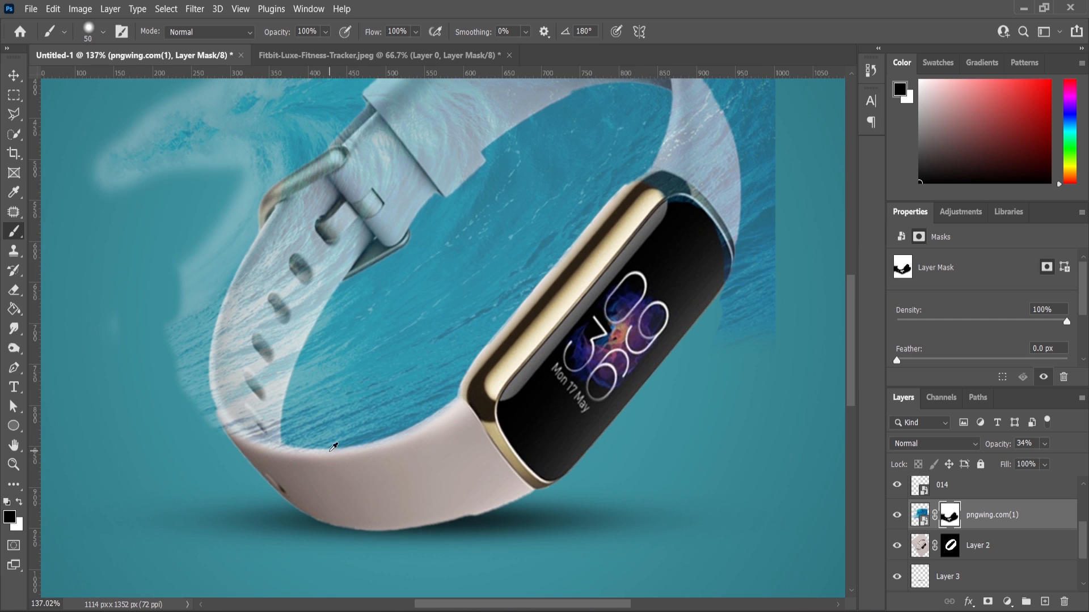
scroll(420, 456, up, 2)
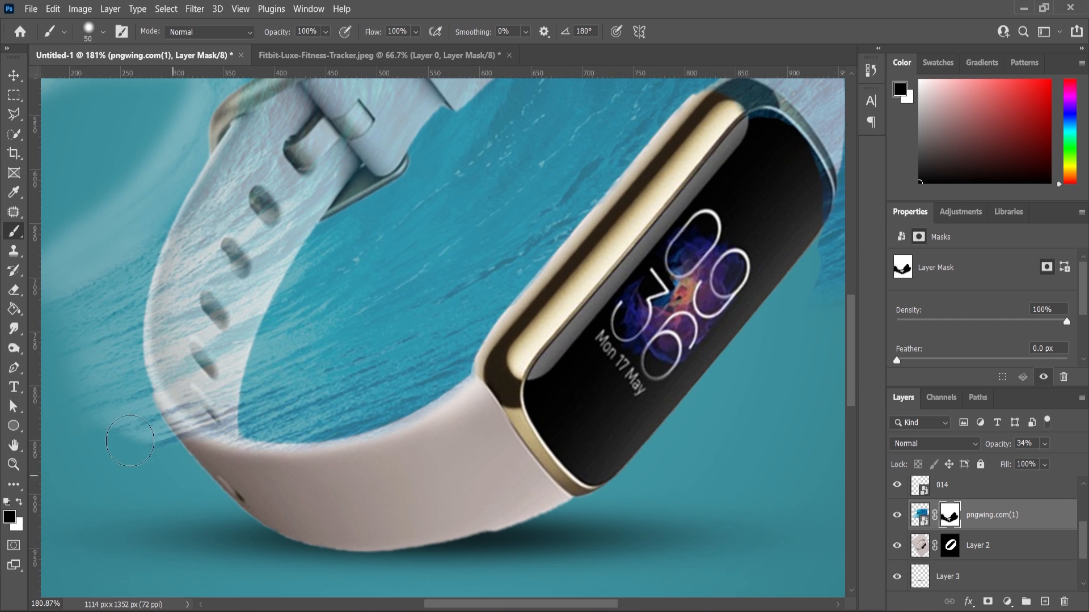
Step: Mask the wave off the strap above the case and the background right of the watch with a 70 px brush
scroll(272, 454, down, 5)
scroll(615, 374, up, 4)
key(bracketright)
key(bracketright)
mouse_move(603, 388)
mouse_down()
mouse_move(623, 338)
mouse_move(699, 406)
mouse_move(607, 310)
mouse_up()
scroll(635, 238, up, 1)
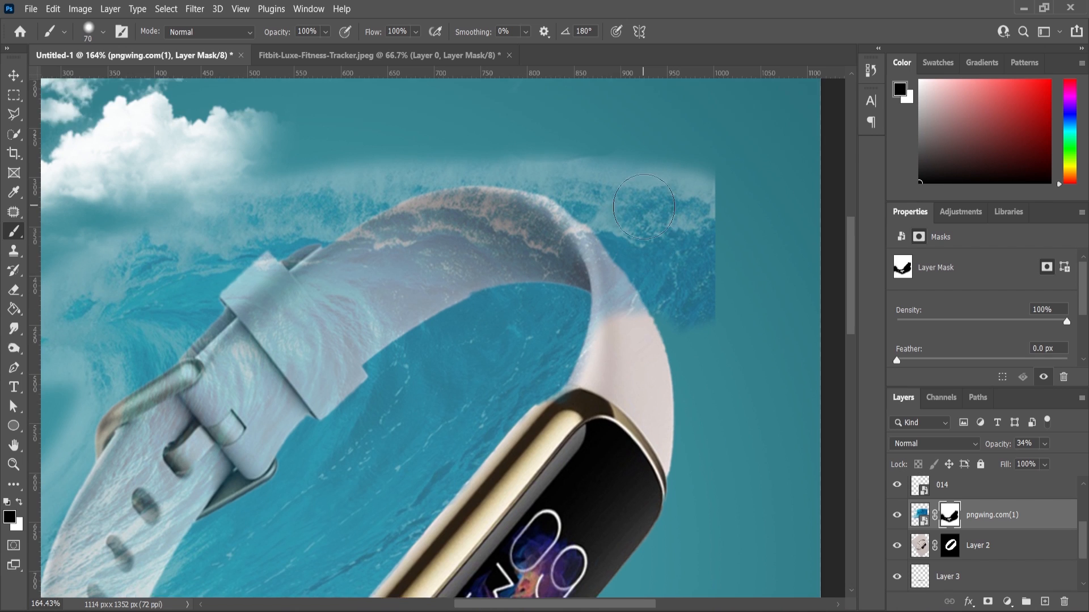
scroll(643, 207, up, 2)
drag(625, 408, 618, 380)
scroll(675, 510, down, 3)
scroll(663, 434, up, 1)
mouse_move(646, 448)
mouse_down()
mouse_move(636, 412)
mouse_move(661, 435)
mouse_move(702, 298)
mouse_move(737, 360)
mouse_move(657, 444)
mouse_move(613, 305)
mouse_move(712, 397)
mouse_up()
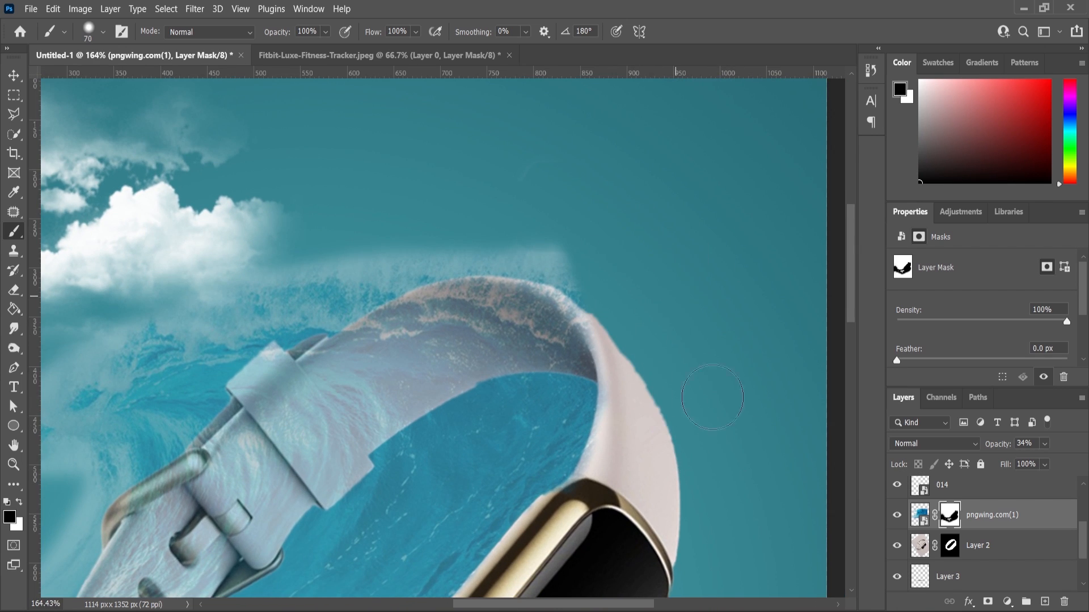
Step: Refine the wave mask at the top bend of the strap and erase the wave left of the perforated strap
scroll(694, 408, up, 2)
drag(601, 517, 488, 193)
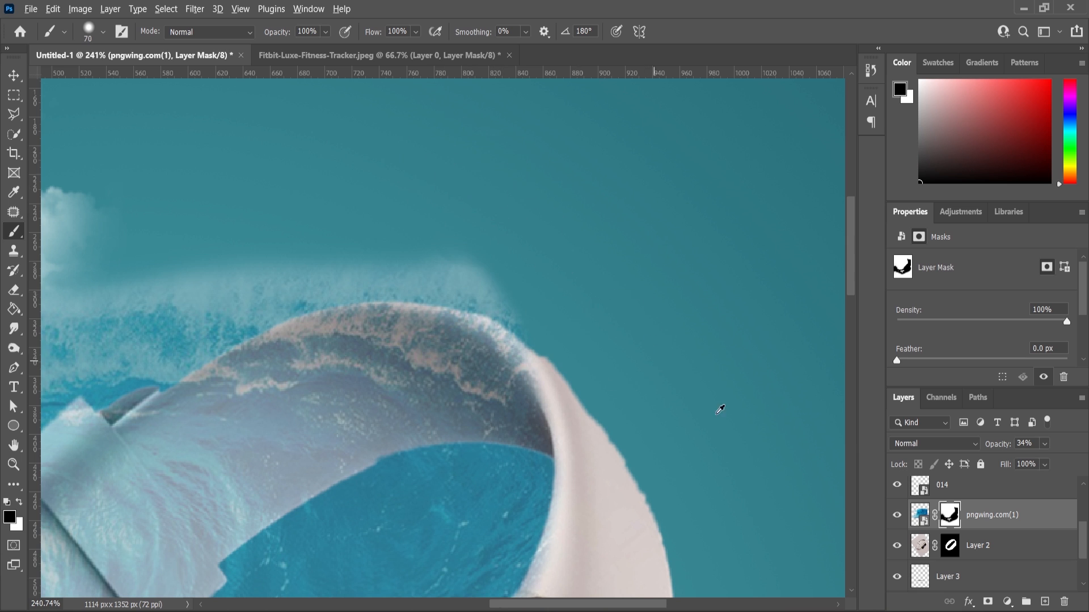
scroll(720, 409, down, 8)
scroll(377, 450, up, 6)
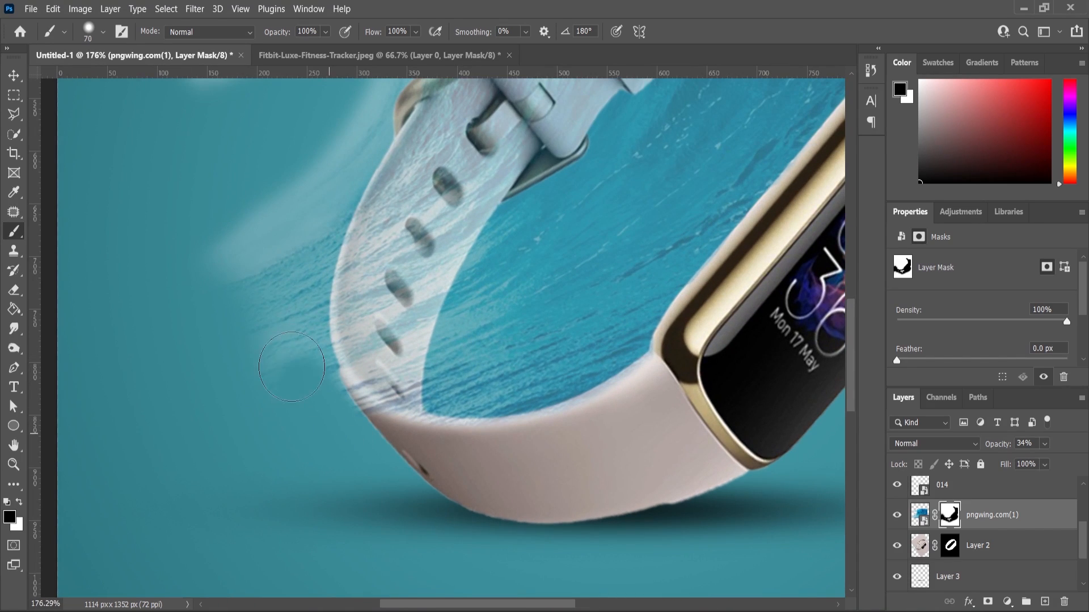
mouse_move(291, 367)
mouse_down()
mouse_move(250, 306)
mouse_move(291, 252)
mouse_up()
scroll(349, 454, up, 5)
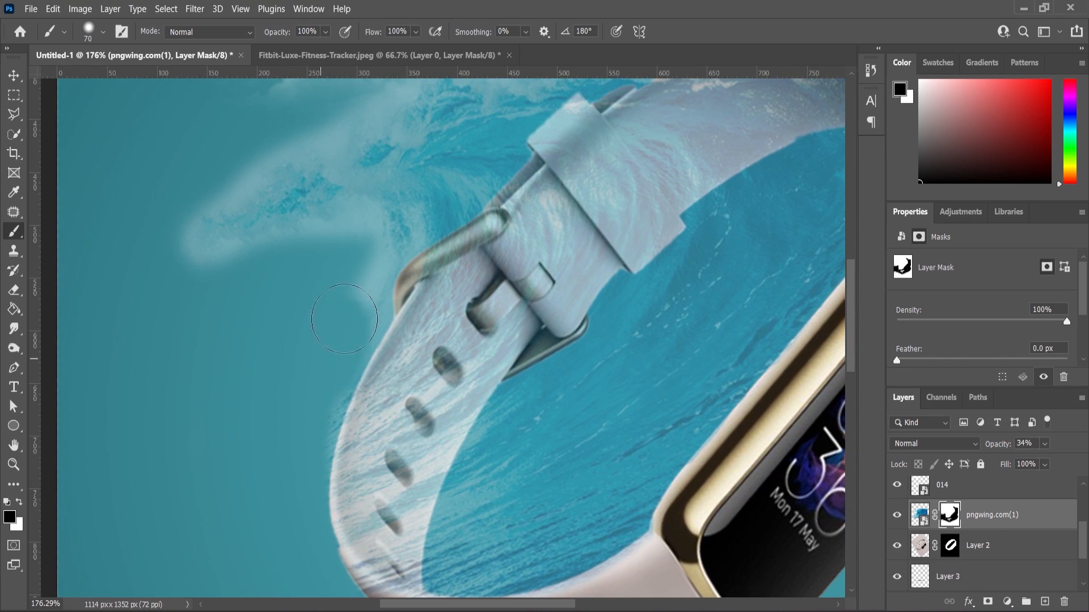
Step: Set the wave layer's opacity back to 100%
drag(1066, 470, 1078, 469)
scroll(393, 363, down, 5)
scroll(394, 363, up, 6)
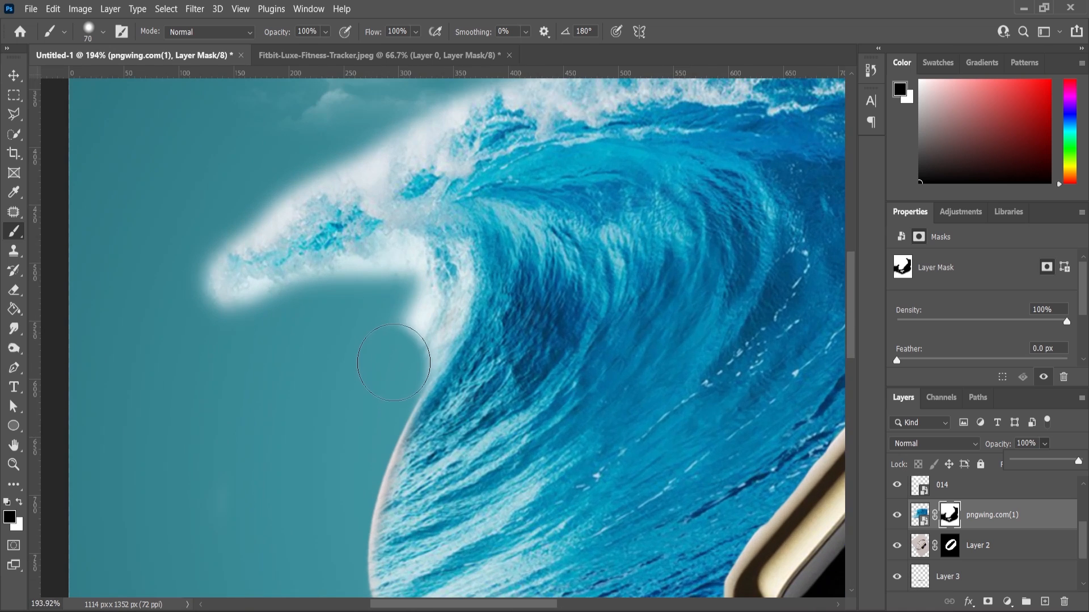
Step: Undo the stroke below the wave's curl and restore the foam edge there with a white 70 px brush
drag(406, 338, 419, 321)
key(ctrl+z)
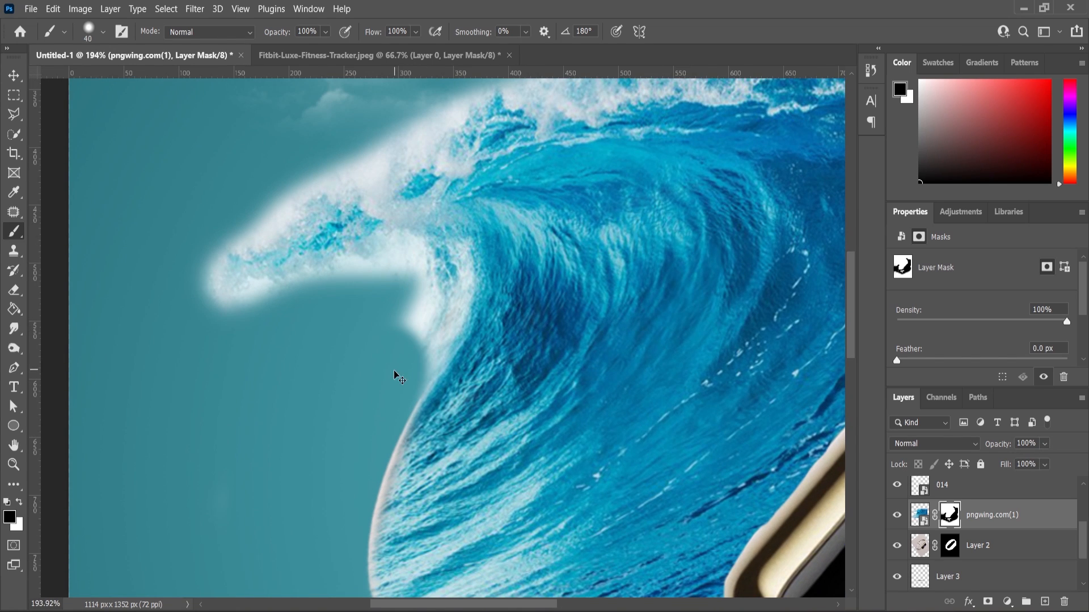
drag(424, 352, 400, 493)
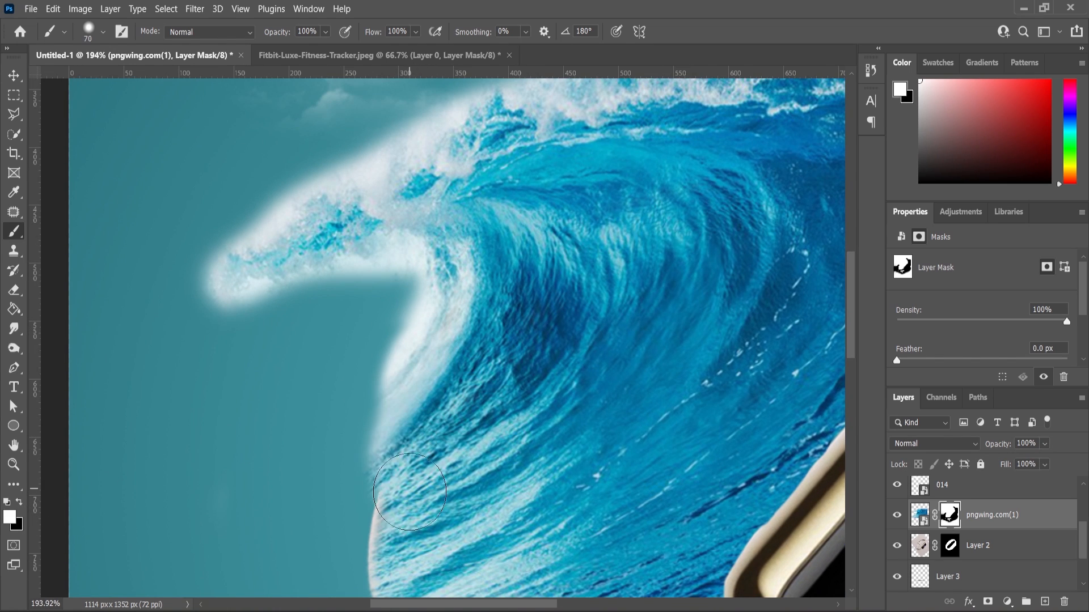
Step: Touch up the wave mask along the left strap outline and gold case with black, using 70 and 40 px brushes
scroll(430, 359, down, 5)
scroll(430, 359, up, 4)
scroll(465, 374, down, 2)
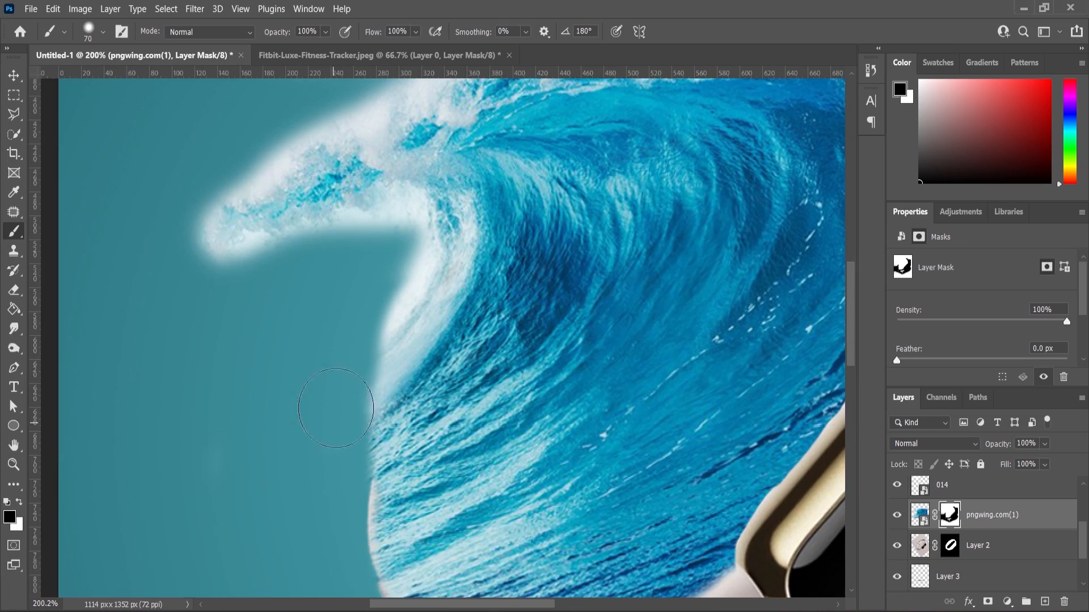
scroll(373, 368, down, 3)
scroll(375, 364, up, 4)
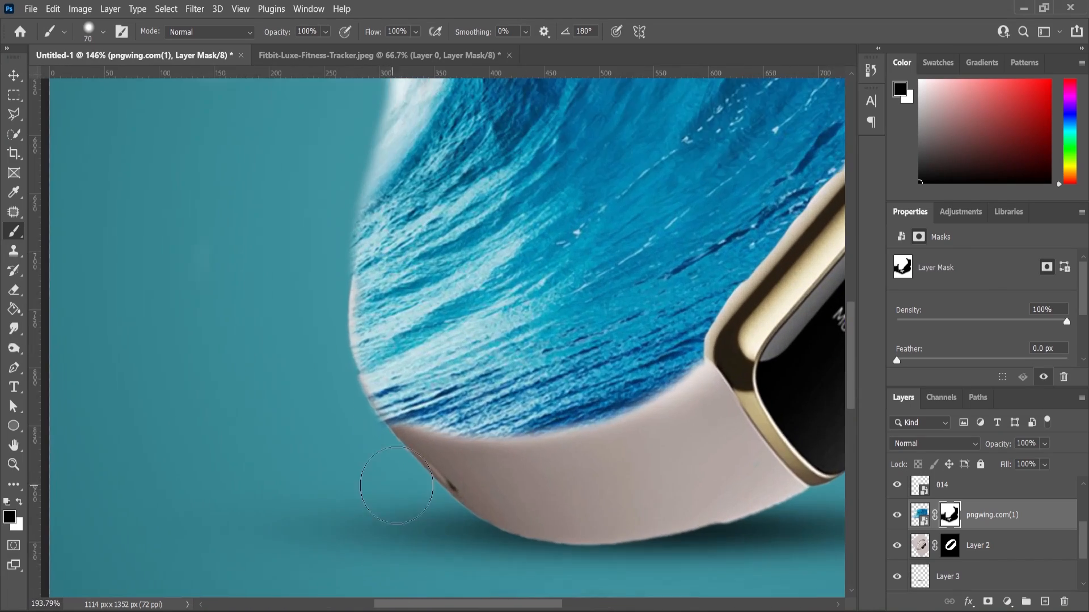
scroll(670, 433, up, 2)
scroll(448, 467, down, 4)
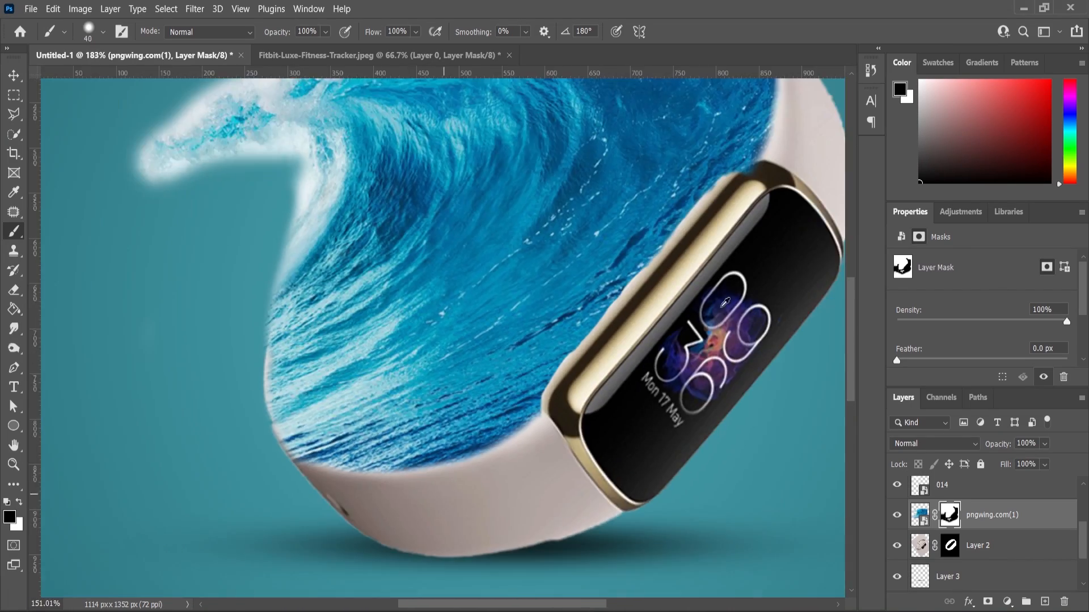
scroll(655, 256, up, 4)
scroll(561, 363, down, 4)
scroll(590, 312, up, 4)
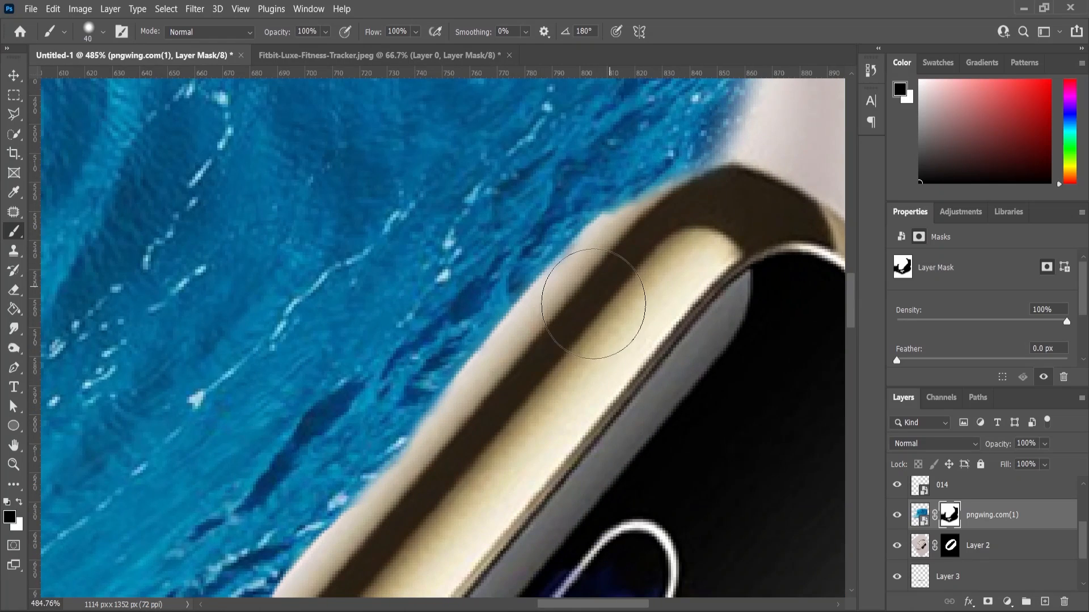
scroll(714, 311, down, 3)
scroll(714, 311, down, 4)
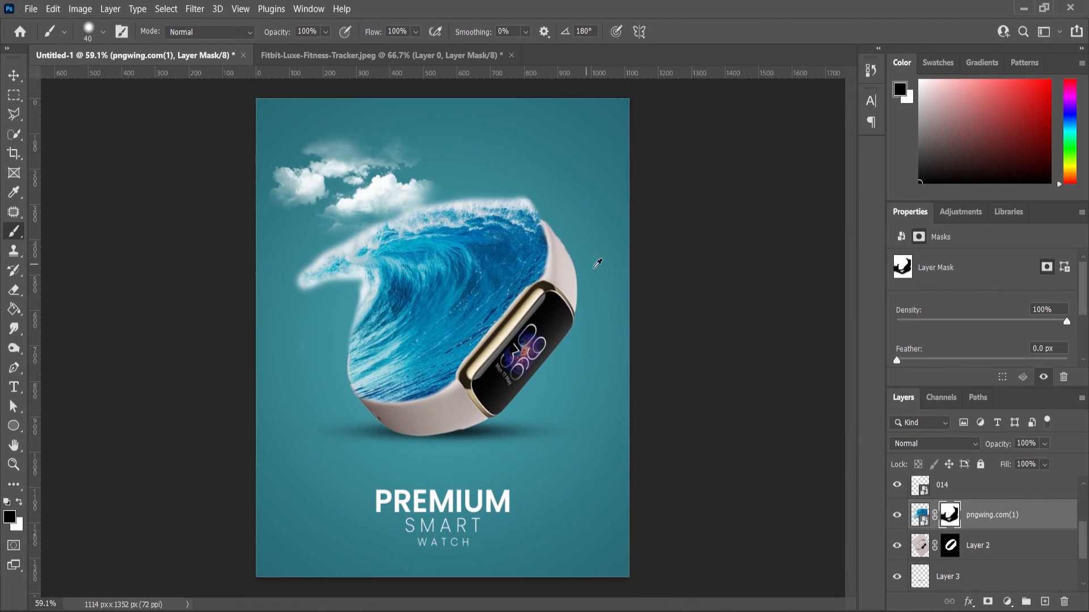
Step: Create a new layer above the watch layer and enlarge the Soft Round brush to 800 px
click(981, 548)
click(1045, 602)
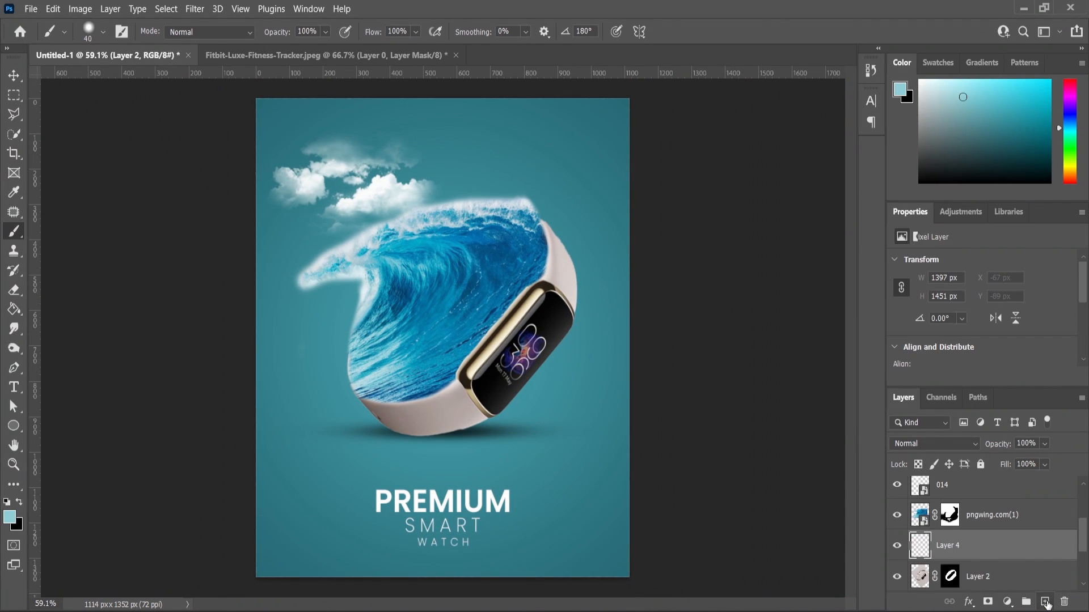
key(bracketright)
key(bracketright)
key(bracketright)
key(bracketright)
key(bracketright)
key(bracketright)
key(bracketright)
key(bracketright)
key(bracketright)
key(bracketright)
key(bracketright)
key(bracketright)
key(bracketright)
key(bracketright)
key(bracketright)
key(bracketright)
key(bracketright)
right_click(397, 281)
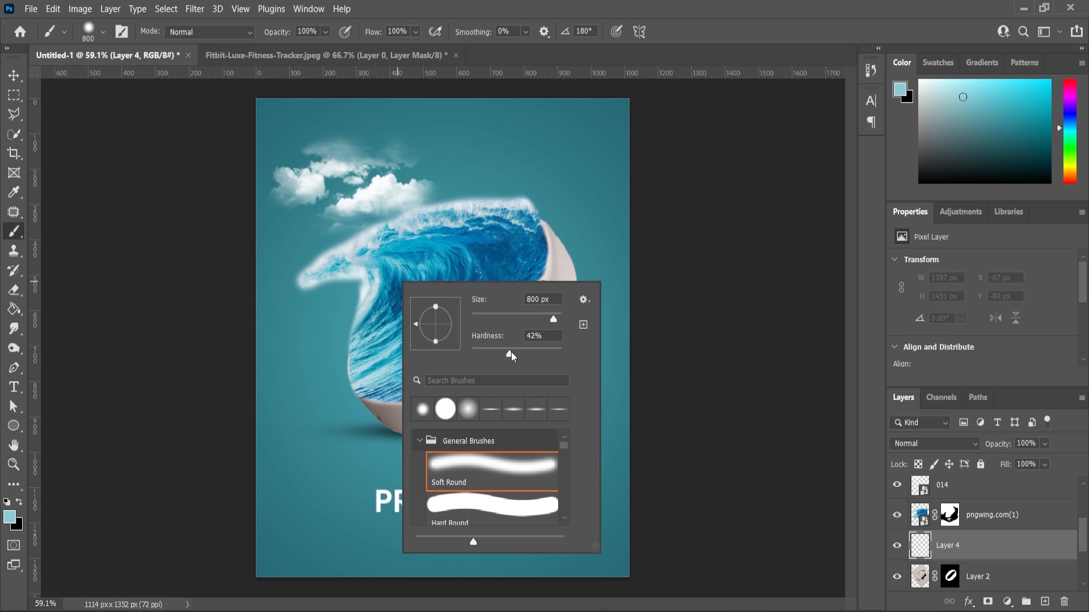
key(Return)
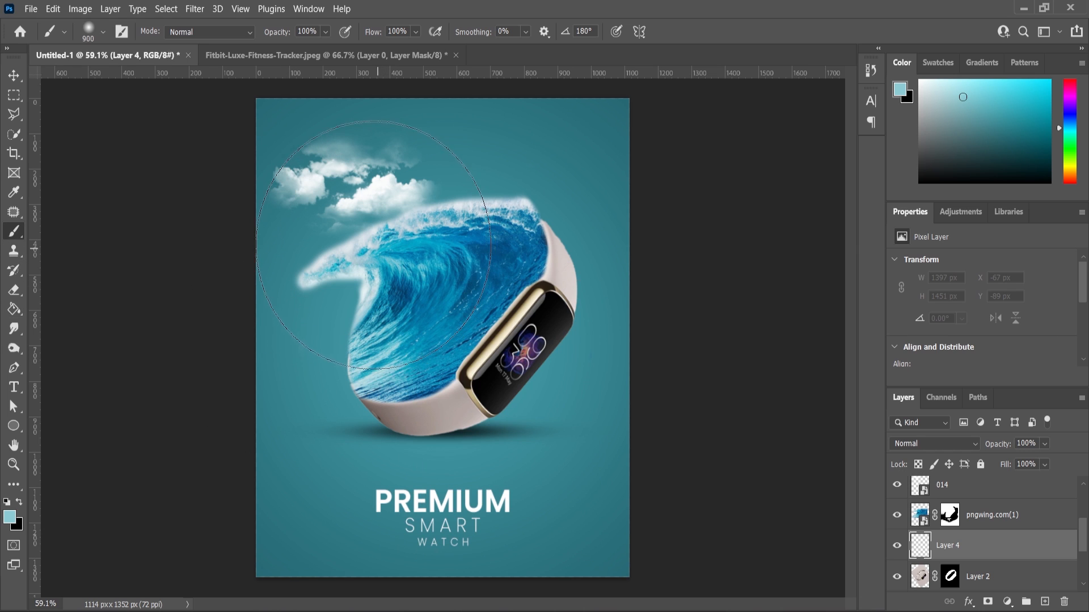
Step: Try painting a light teal glow around the clouds and wave with a 1300 px brush above the watch, and undo it
key(bracketright)
key(bracketright)
key(bracketright)
key(bracketright)
click(380, 228)
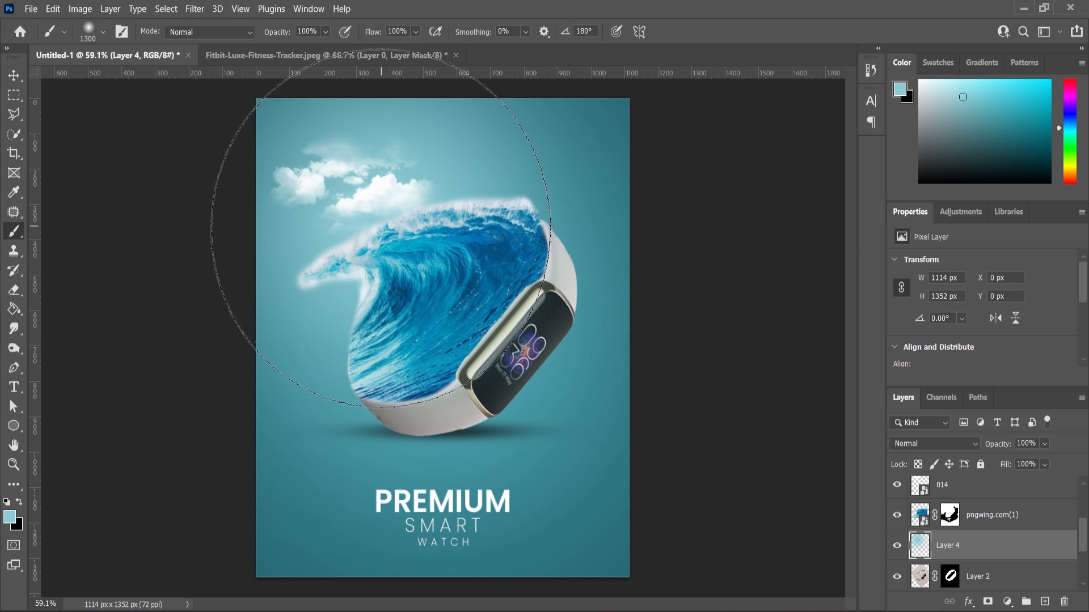
click(368, 266)
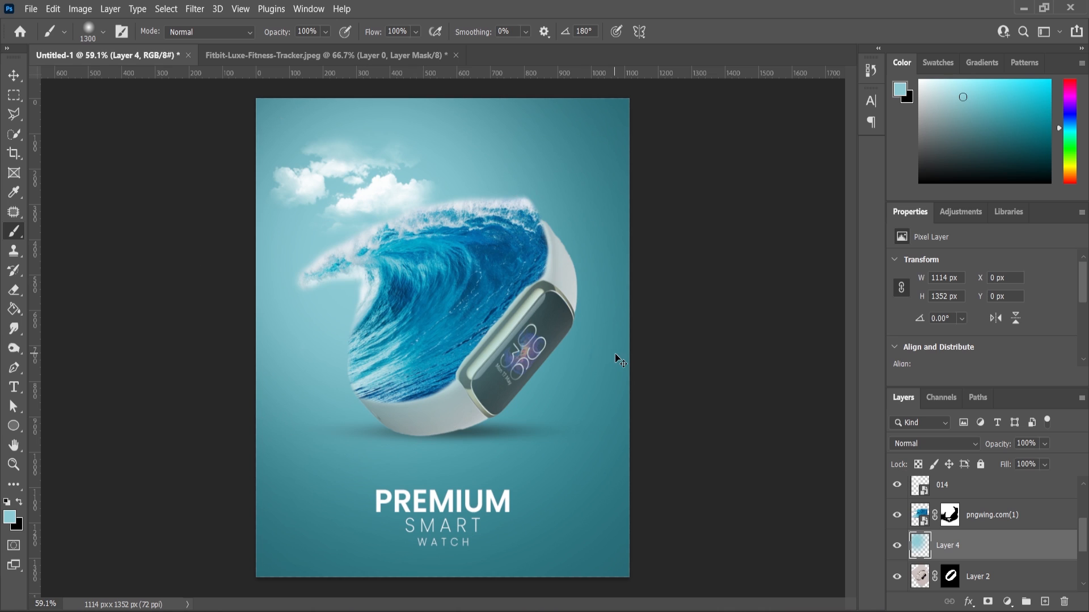
key(ctrl+z)
Step: Move the new layer below the watch layer and paint a light teal glow behind the clouds and wave at 800 px
scroll(989, 546, down, 1)
drag(952, 521, 951, 559)
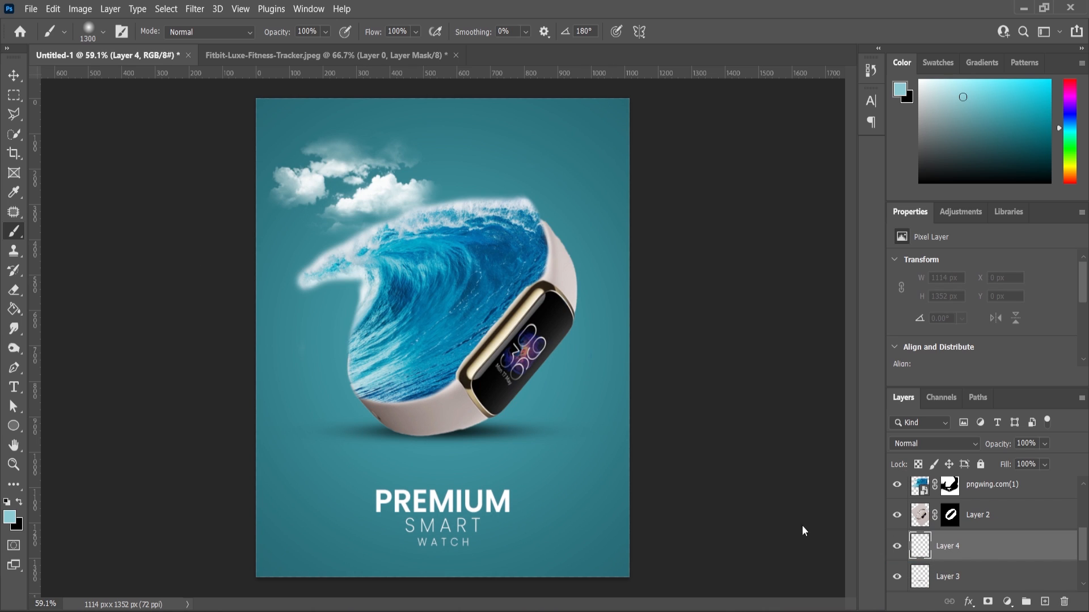
key(bracketleft)
key(bracketleft)
key(bracketleft)
key(bracketleft)
key(bracketleft)
click(345, 245)
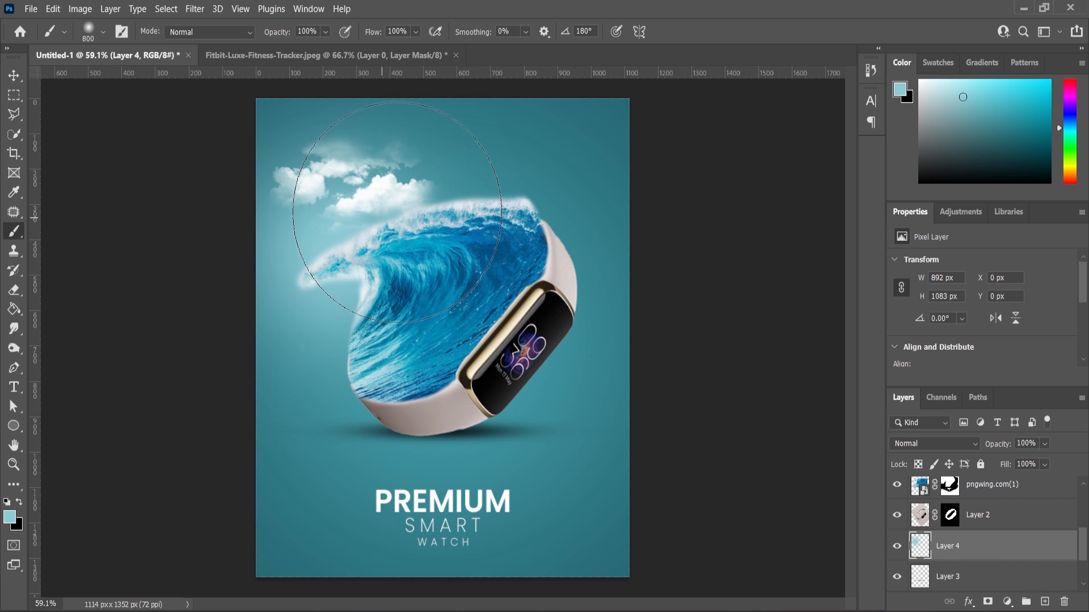
click(407, 208)
click(468, 189)
click(293, 255)
click(309, 266)
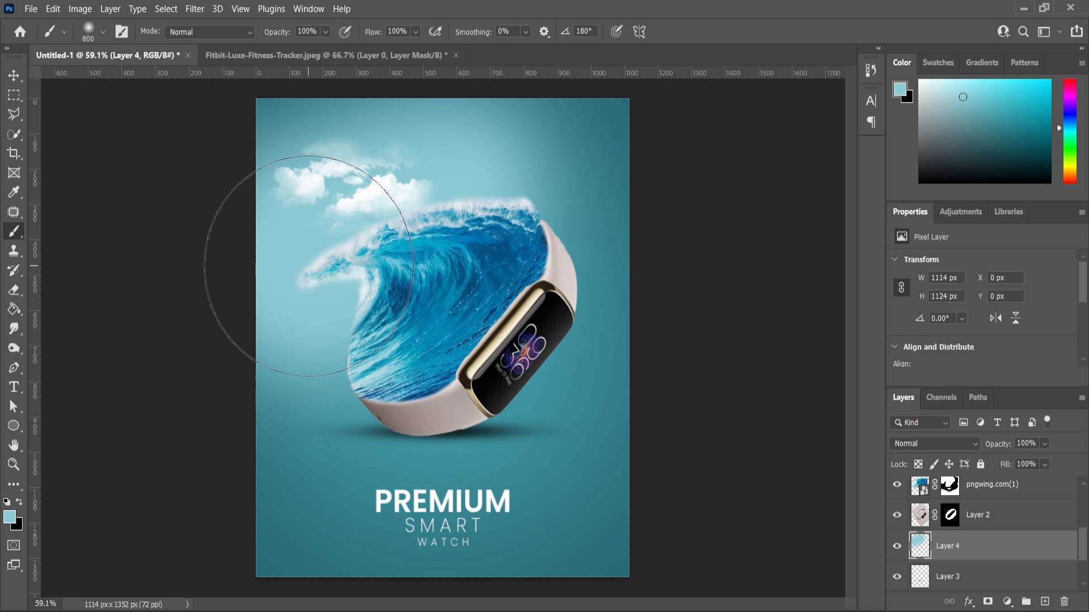
scroll(396, 222, down, 3)
scroll(400, 216, up, 3)
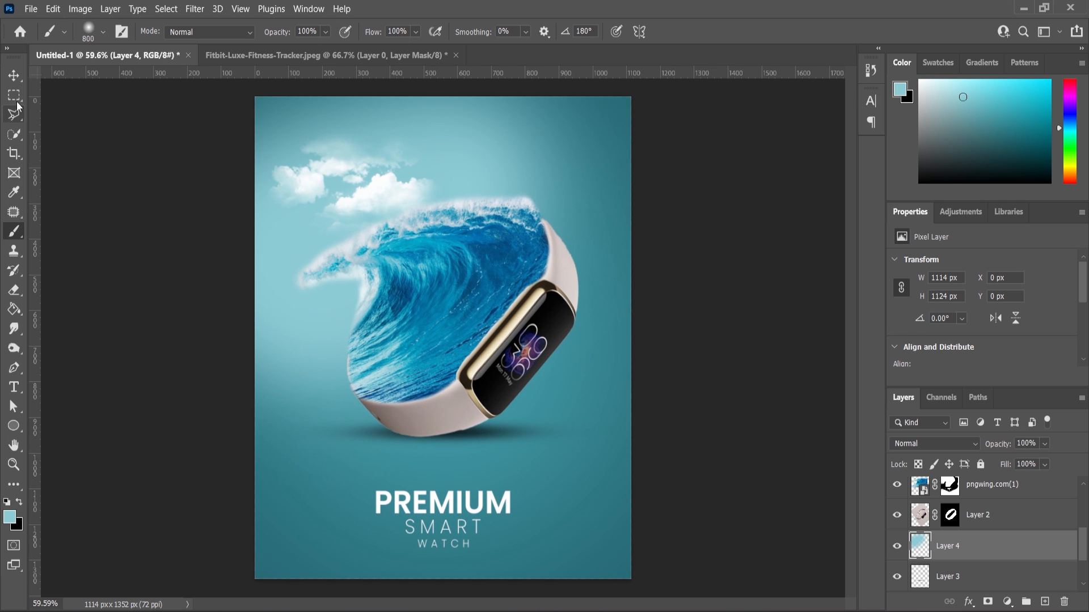
Step: Hide the cloud layer 014 and reselect the glow layer, Layer 4, with the Brush tool
click(15, 75)
click(323, 179)
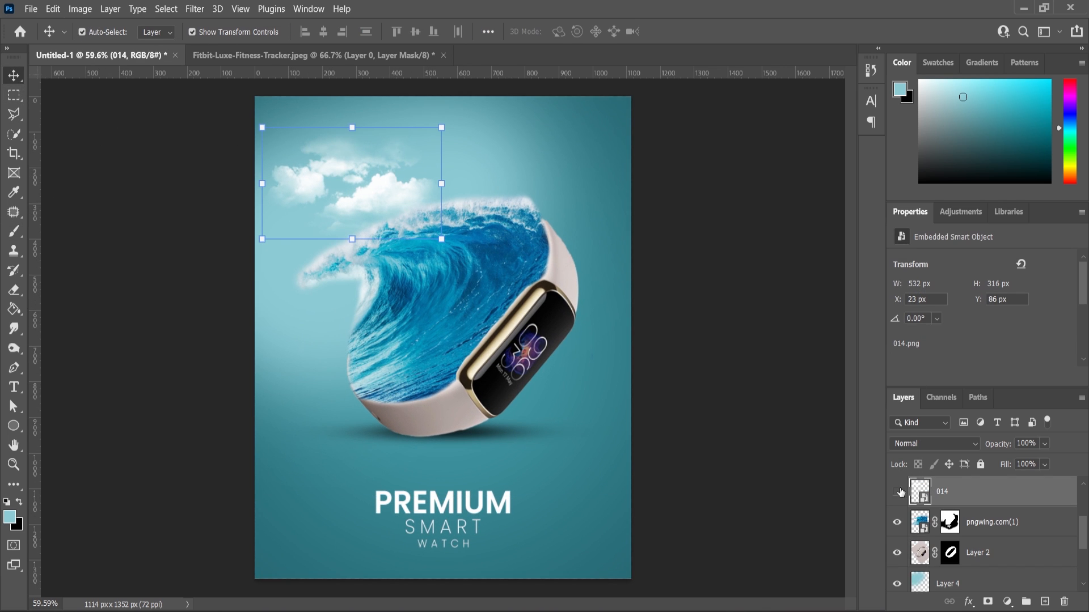
click(898, 492)
click(936, 584)
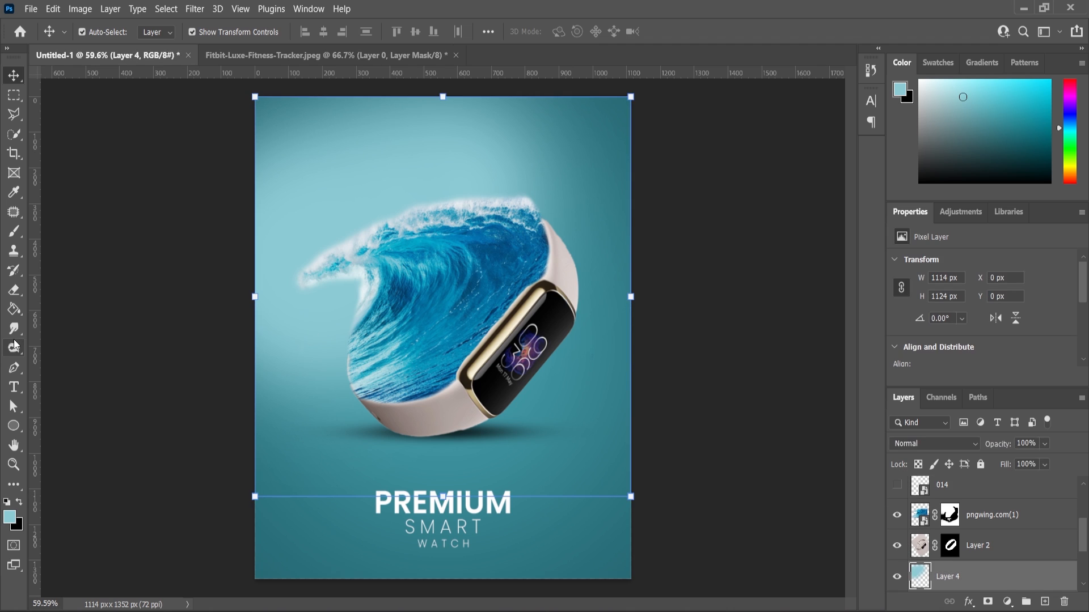
key(b)
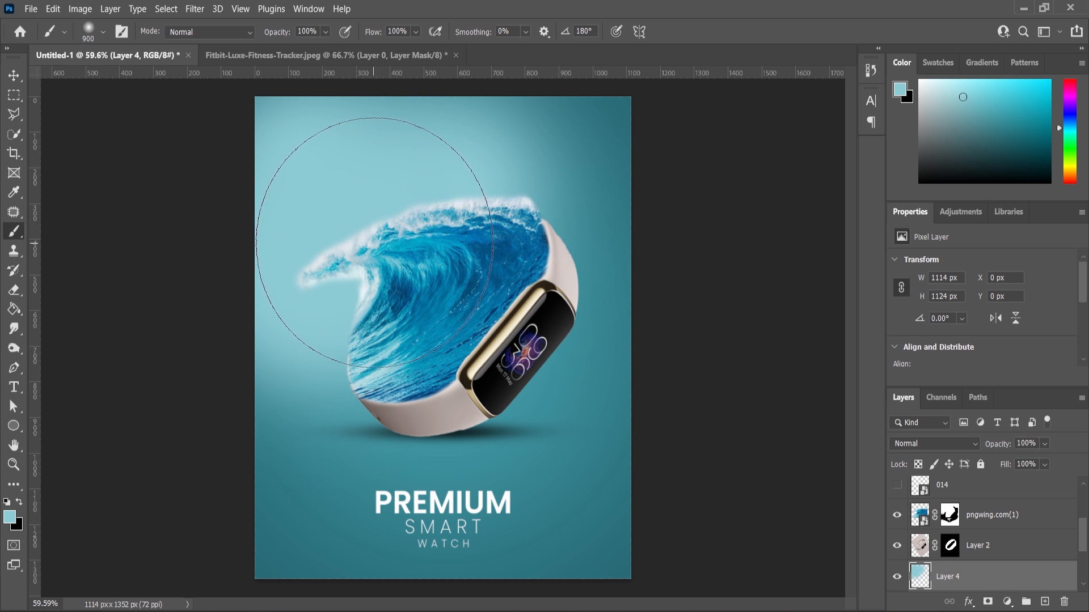
Step: Show the cloud layer 014 again and select it
key(bracketright)
key(bracketright)
key(bracketright)
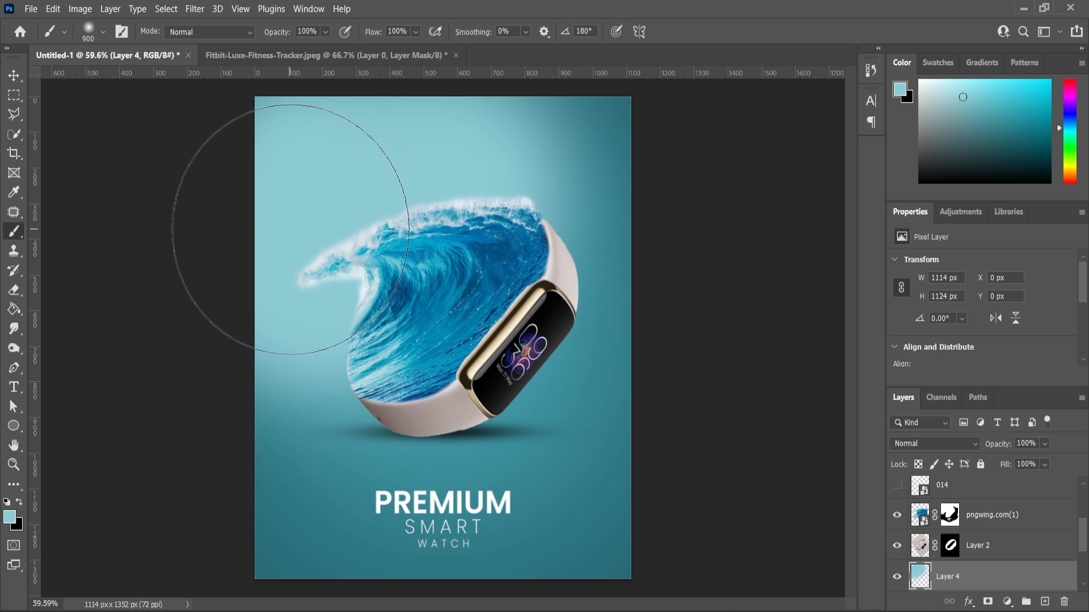
scroll(360, 202, down, 2)
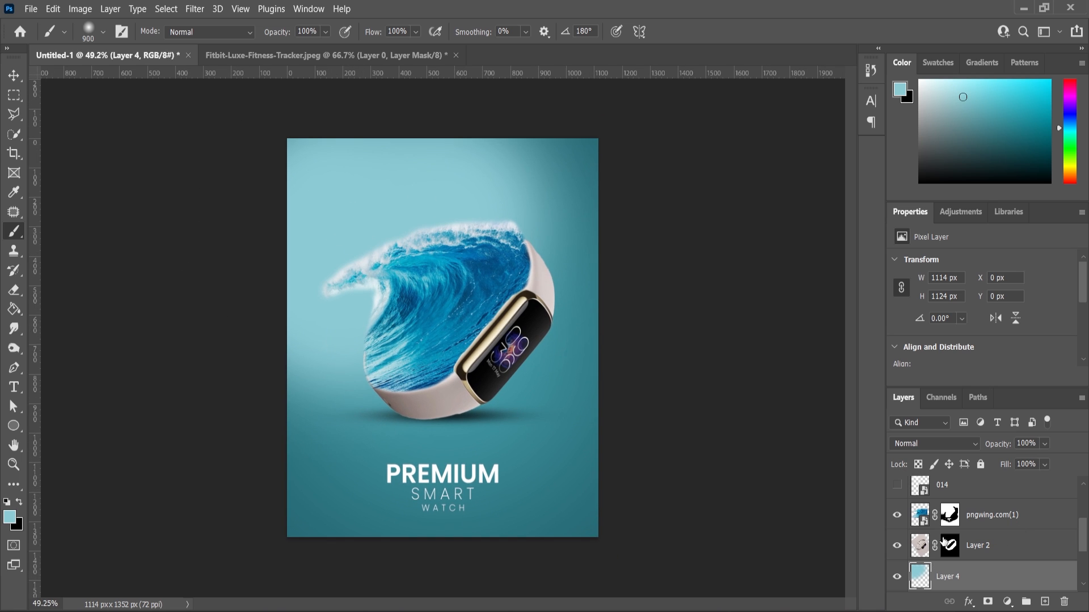
scroll(927, 523, up, 1)
click(896, 515)
click(964, 515)
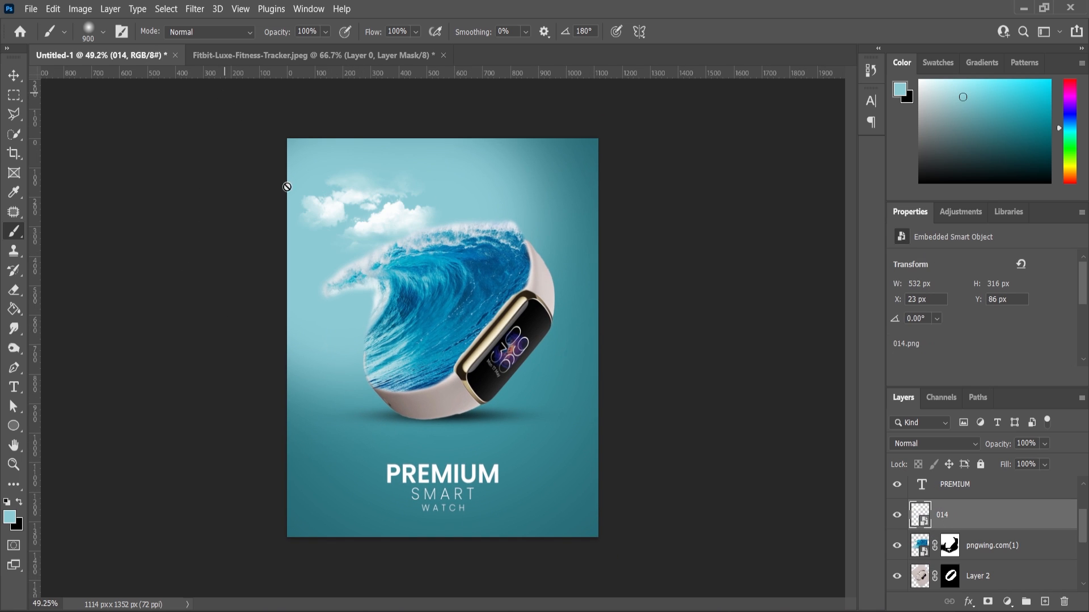
Step: Scale the clouds up to about 118.81% and move them down against the wave's crest
click(14, 76)
drag(443, 166, 456, 150)
drag(390, 207, 389, 237)
key(Return)
Step: Move the cloud layer 014 below the watch layer, Layer 2, and scale the clouds to 148.18%
drag(941, 515, 966, 589)
key(ctrl+plus)
key(ctrl+t)
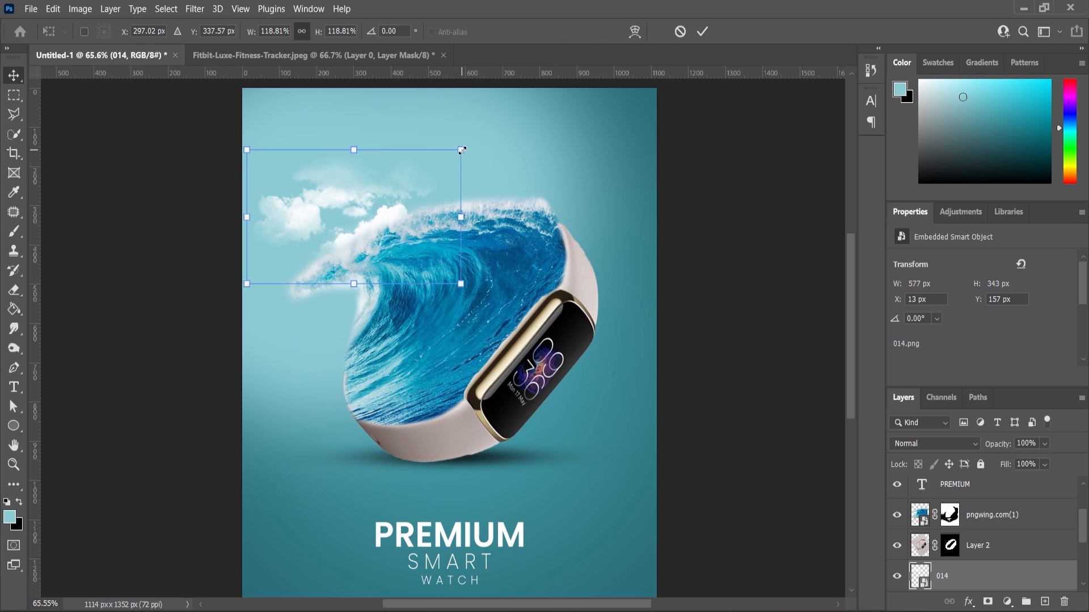
drag(462, 150, 488, 129)
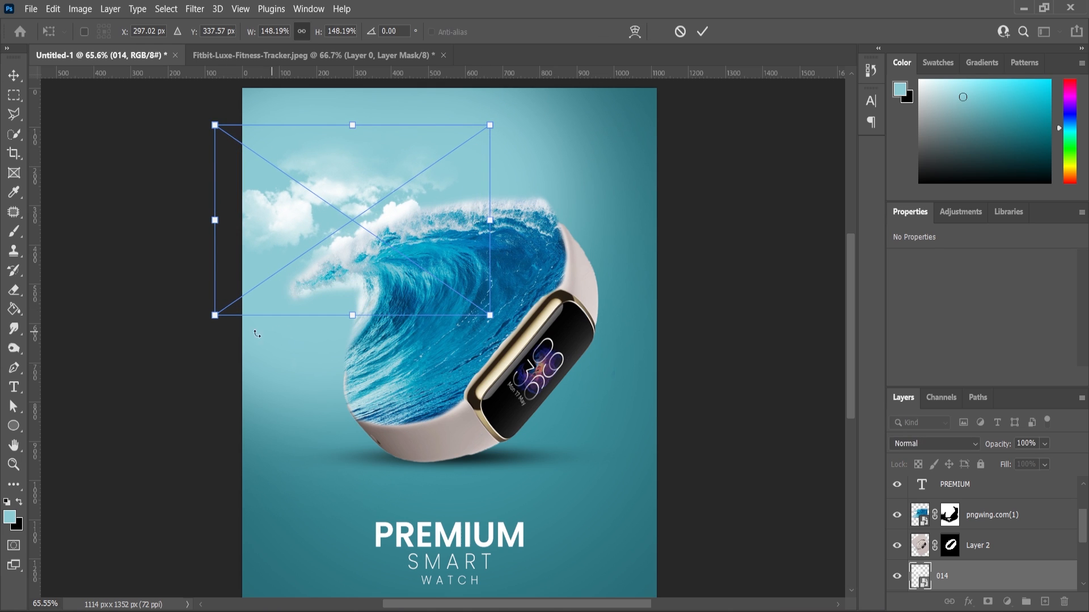
click(19, 466)
click(470, 264)
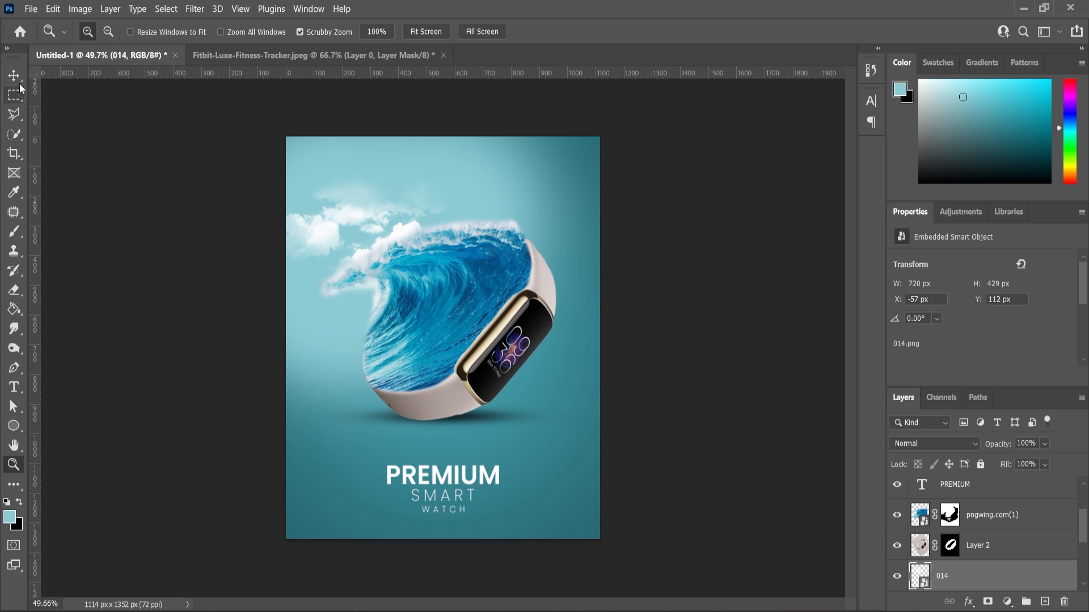
Step: Shift the clouds slightly right so they tuck behind the wave's crest inside the poster
click(15, 78)
scroll(376, 195, up, 2)
mouse_move(345, 213)
mouse_down()
mouse_move(364, 203)
mouse_move(742, 578)
mouse_move(742, 604)
mouse_move(364, 261)
mouse_move(346, 222)
mouse_move(365, 212)
mouse_up()
scroll(691, 326, down, 2)
Step: Place the flying birds image pngwing.coms over the clouds and scale it to 111.79%
click(630, 262)
key(alt+Tab)
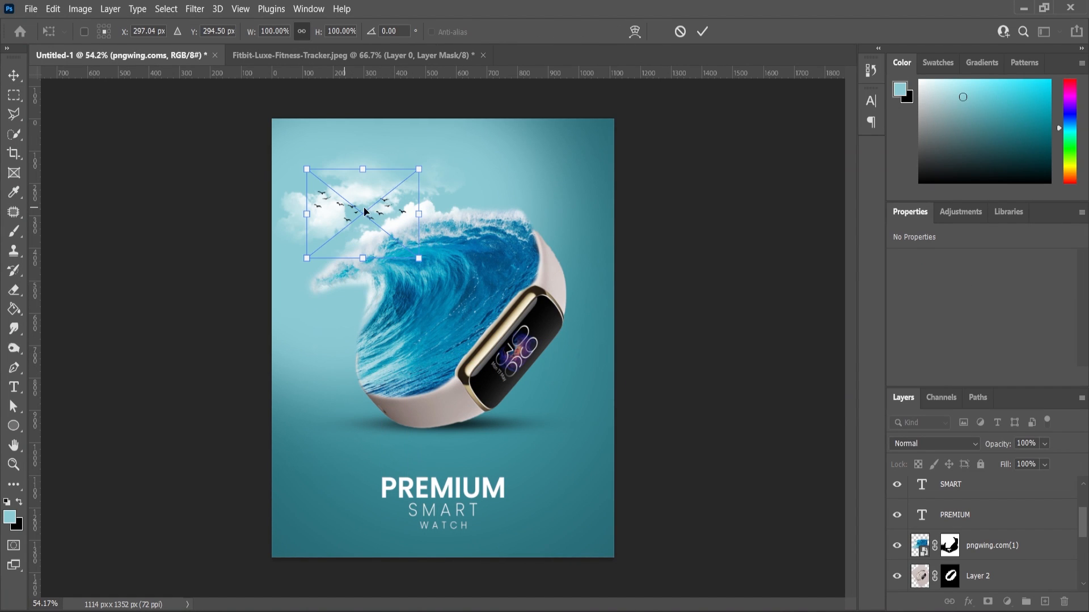
scroll(366, 212, up, 3)
drag(417, 149, 425, 142)
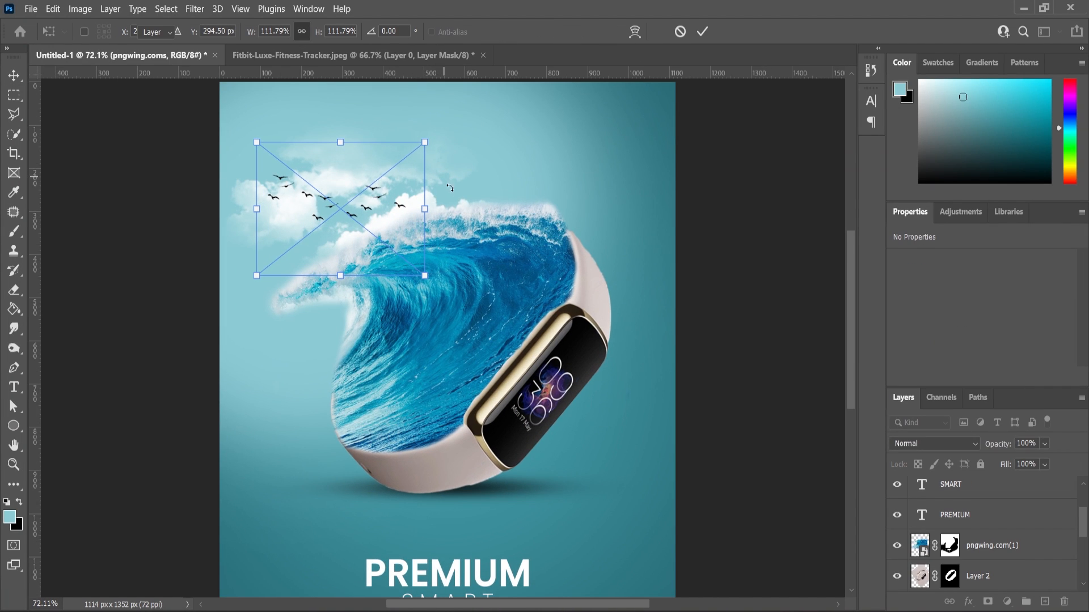
key(Return)
scroll(450, 188, down, 5)
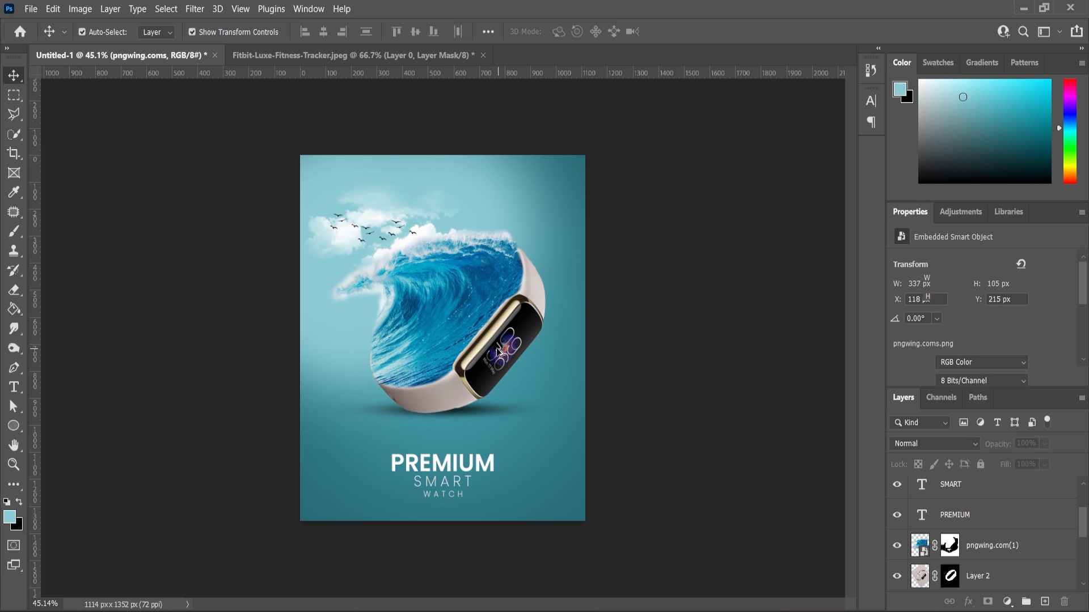
scroll(333, 340, up, 2)
Step: Delete the glow layer, Layer 4, and create a new empty layer above the shadow layer, Layer 3
click(321, 399)
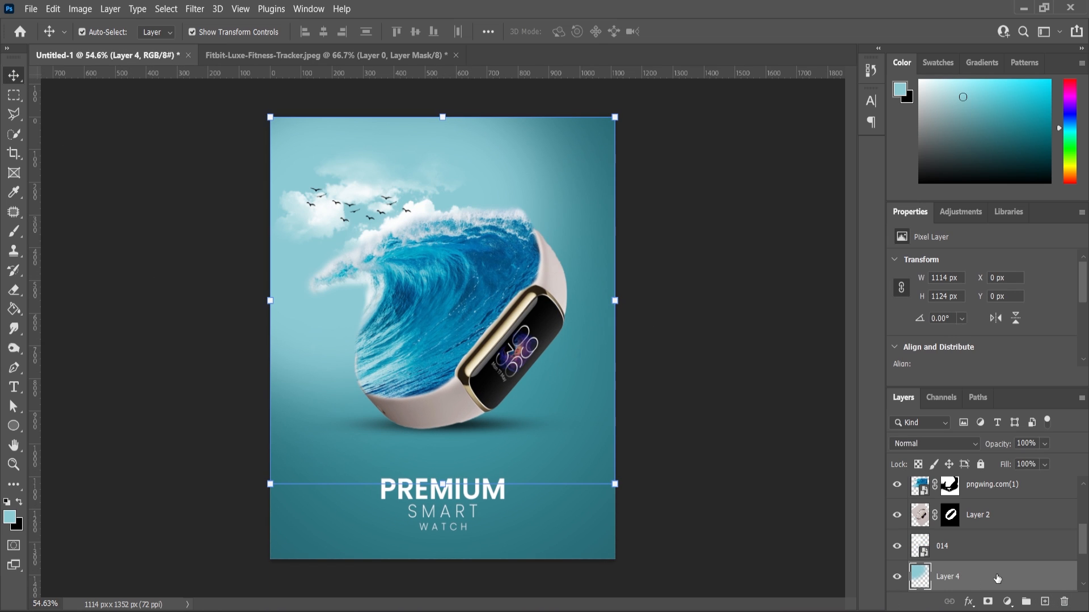
drag(968, 583, 1064, 604)
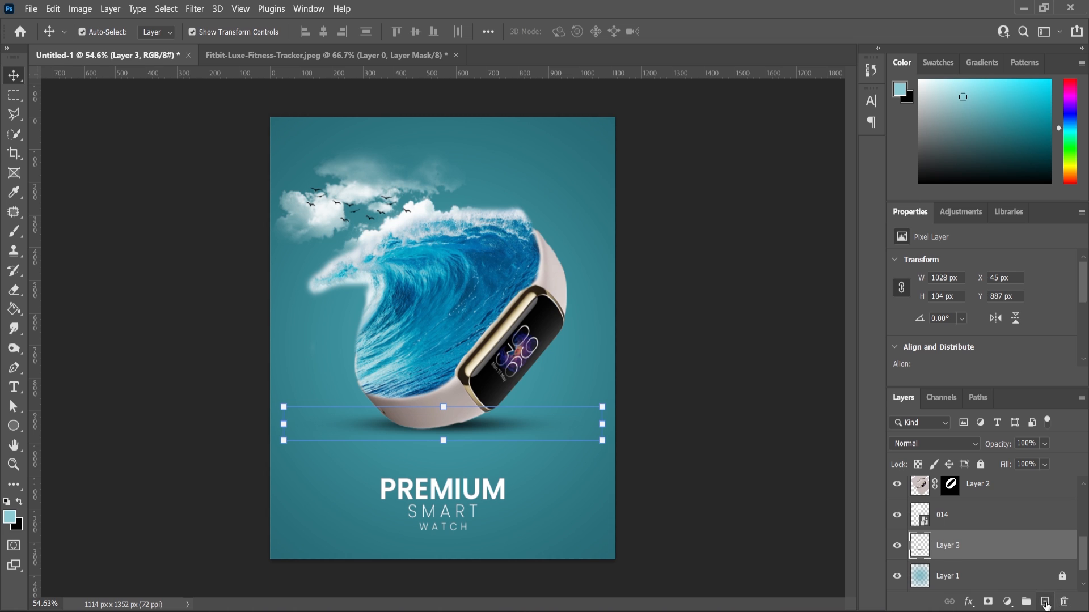
click(1045, 603)
Step: Paint a light teal #9dd1d9 glow behind the clouds and wave with the soft brush at 1400 px and 1300 px
click(14, 231)
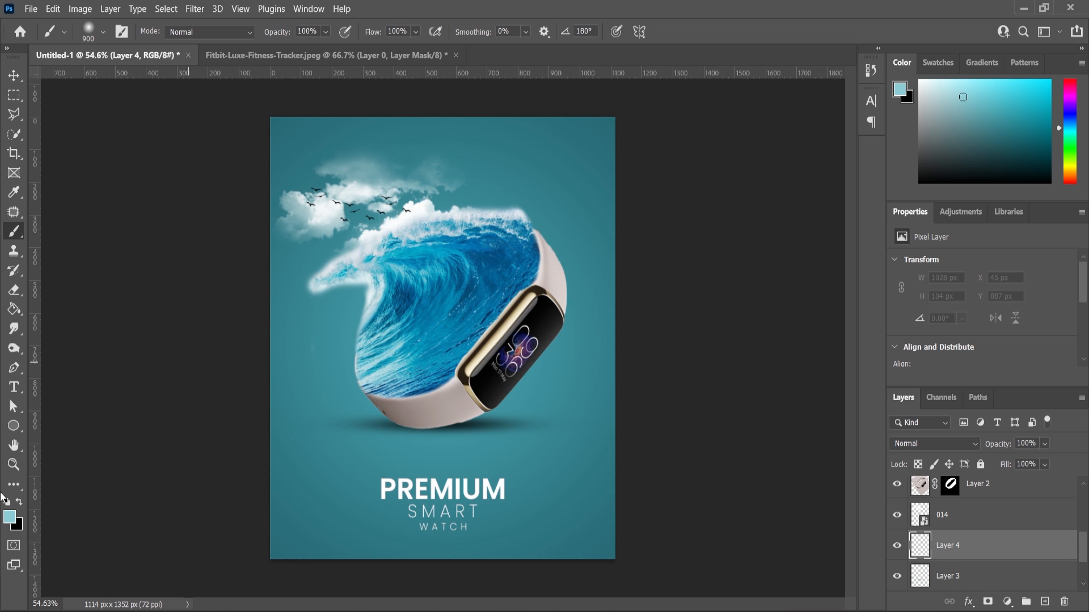
click(9, 516)
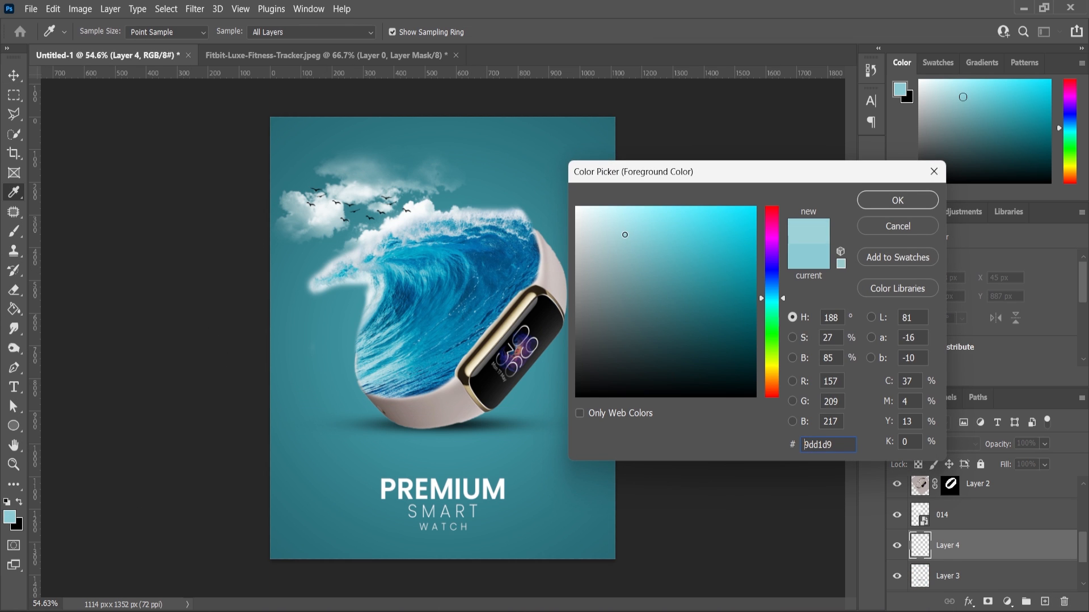
click(898, 200)
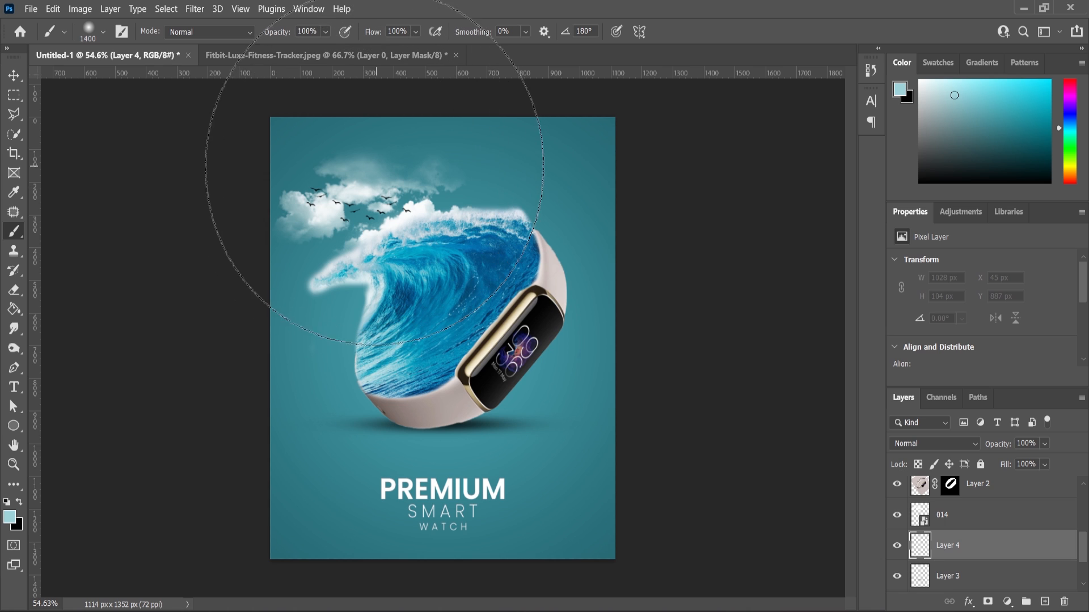
click(365, 163)
key(bracketleft)
key(bracketleft)
key(bracketleft)
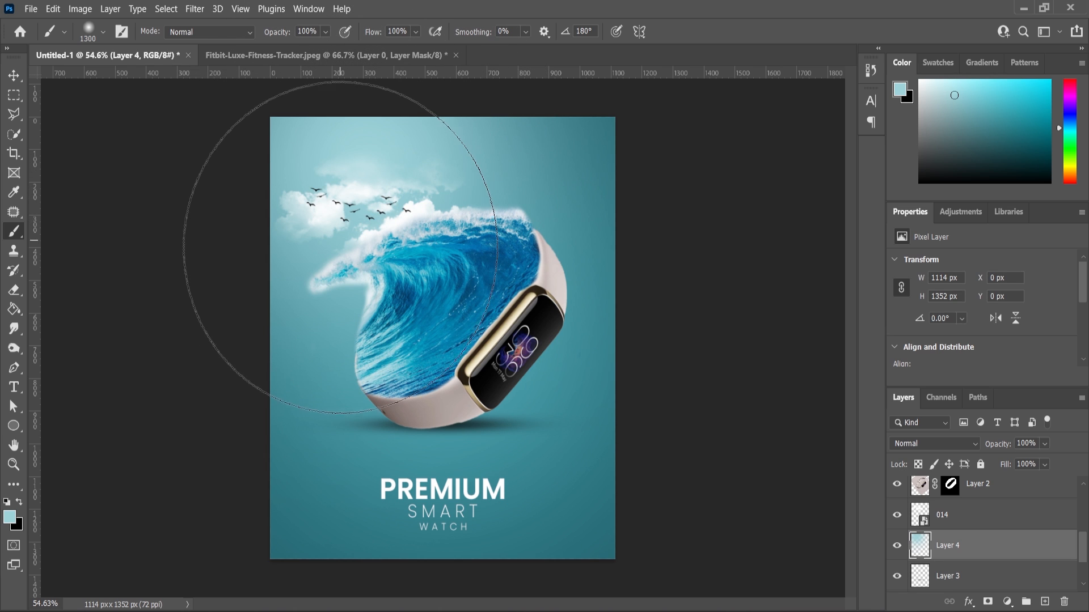
click(340, 250)
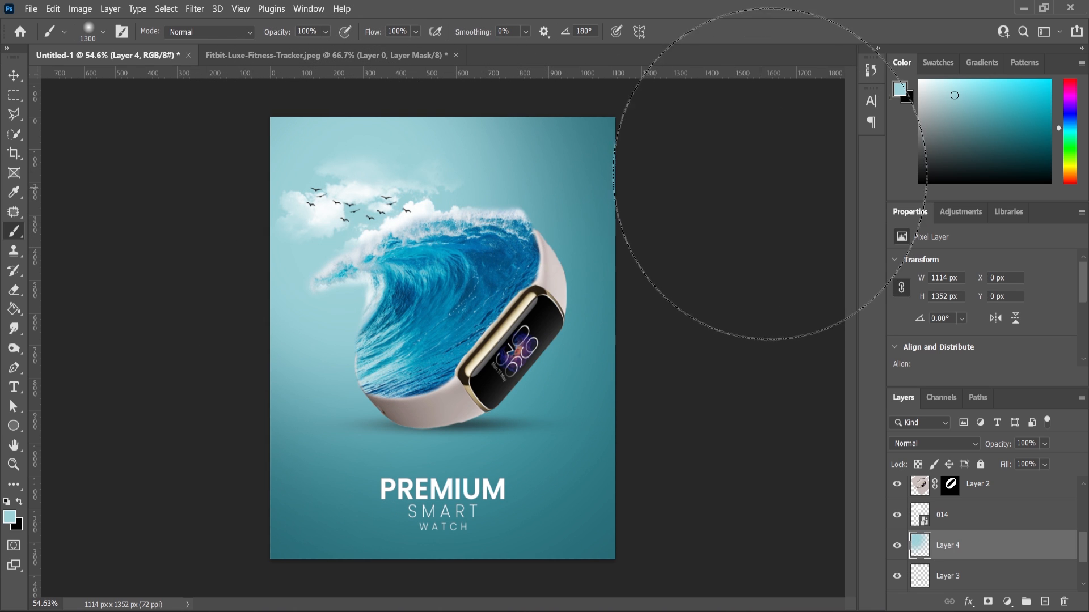
scroll(518, 237, up, 1)
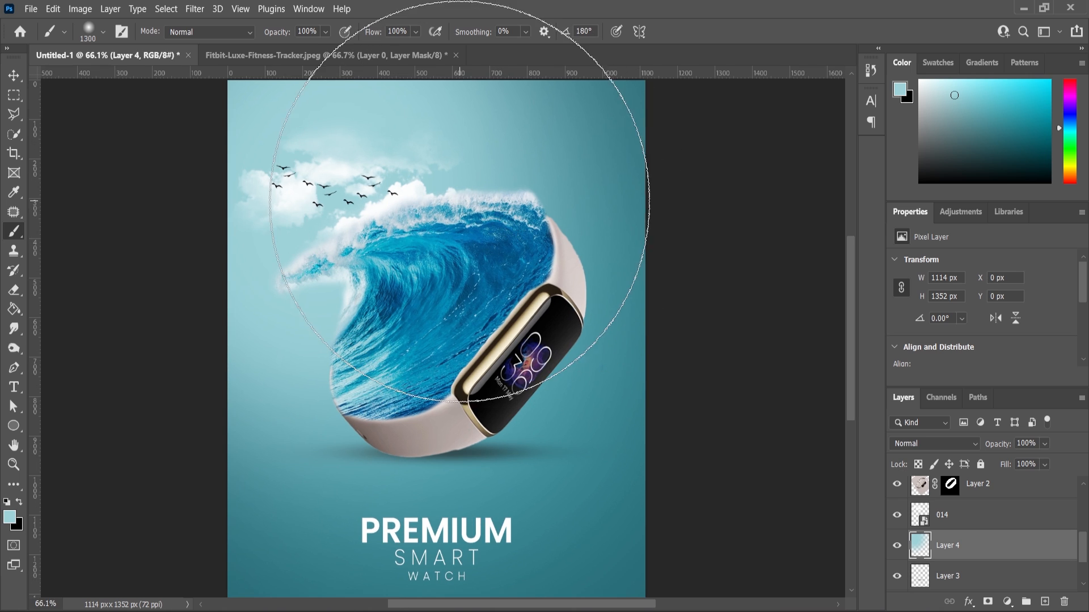
scroll(441, 339, down, 3)
Step: Paint black on the wave layer's mask with a 39 px soft brush to clean the wave's left edge near the strap
click(18, 82)
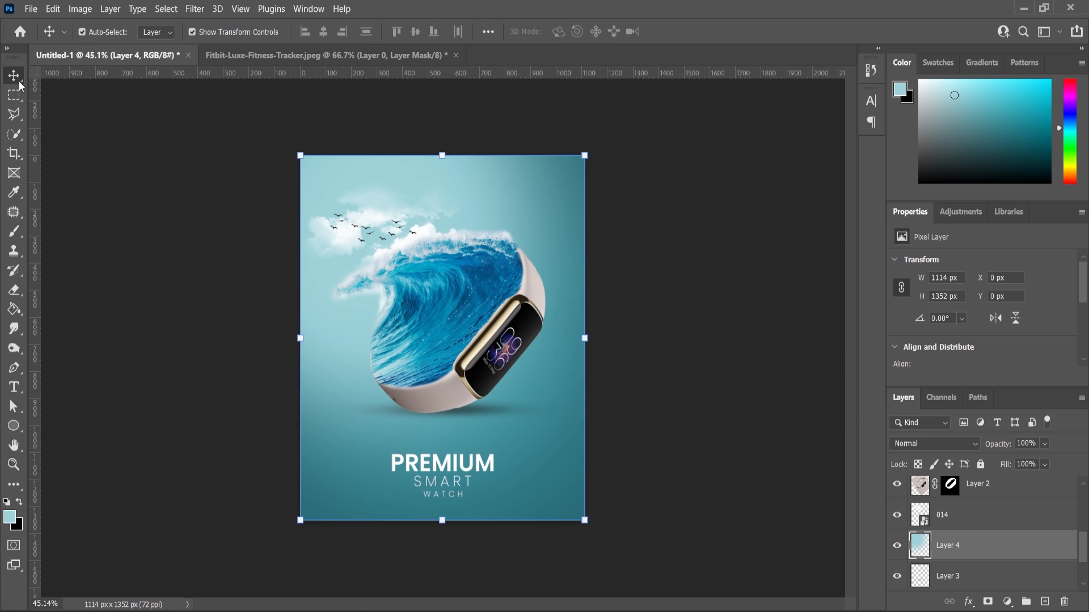
click(427, 318)
scroll(373, 317, up, 10)
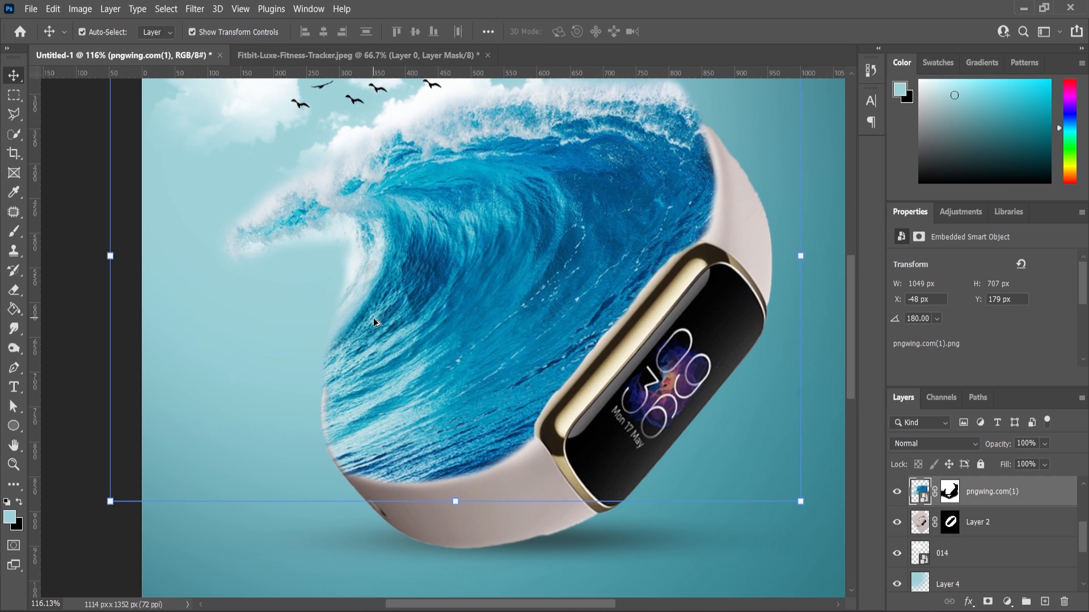
click(950, 492)
scroll(250, 401, up, 3)
key(b)
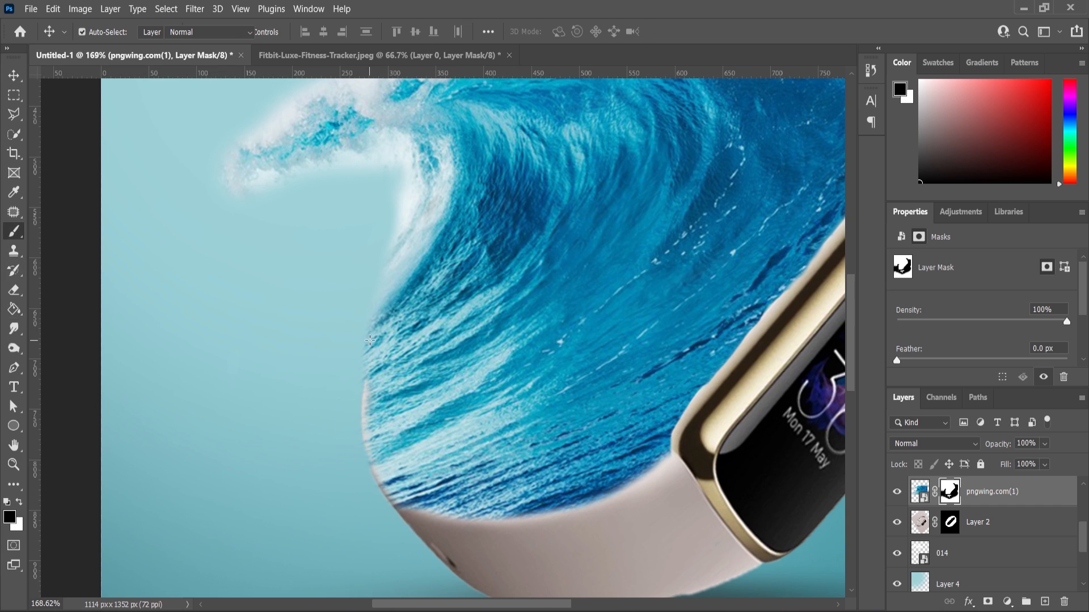
right_click(370, 340)
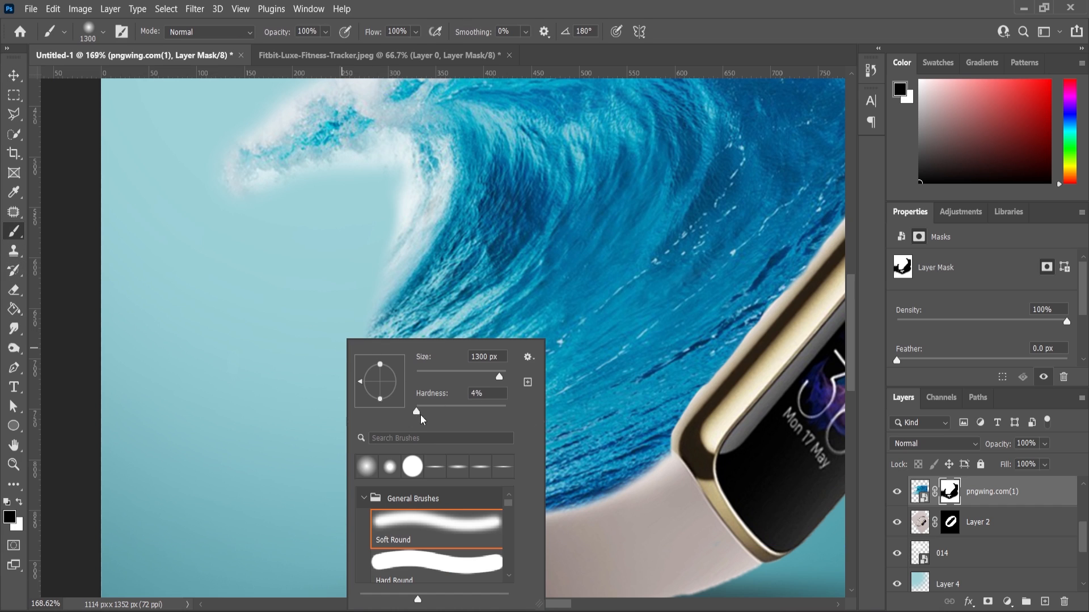
drag(440, 379, 436, 379)
click(280, 358)
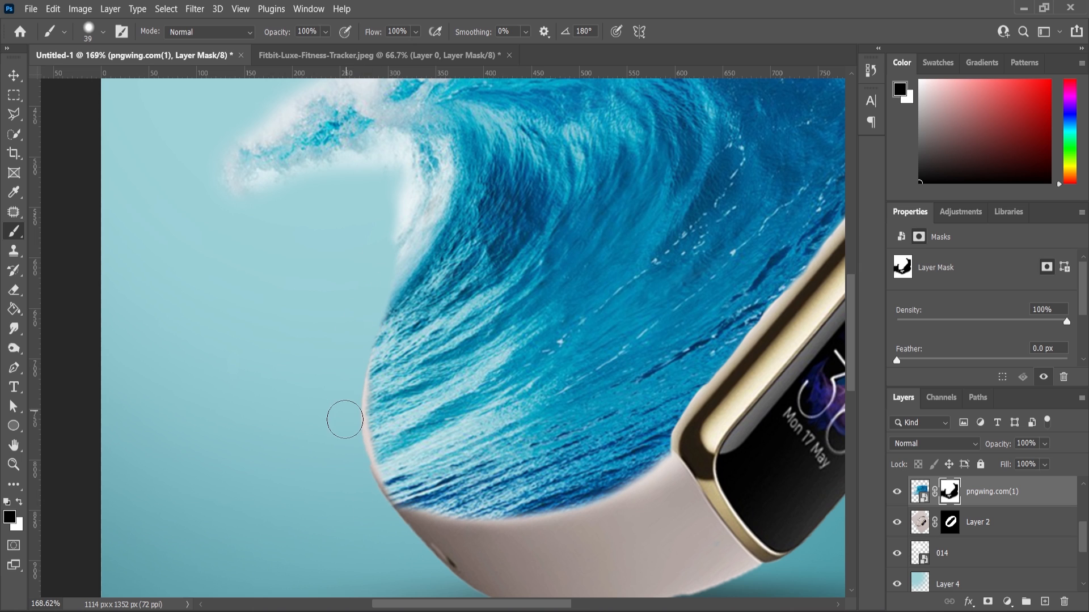
scroll(345, 420, down, 4)
Step: Apply Levels to the wave layer with the midtones at 0.92 and a slightly raised black point
click(920, 491)
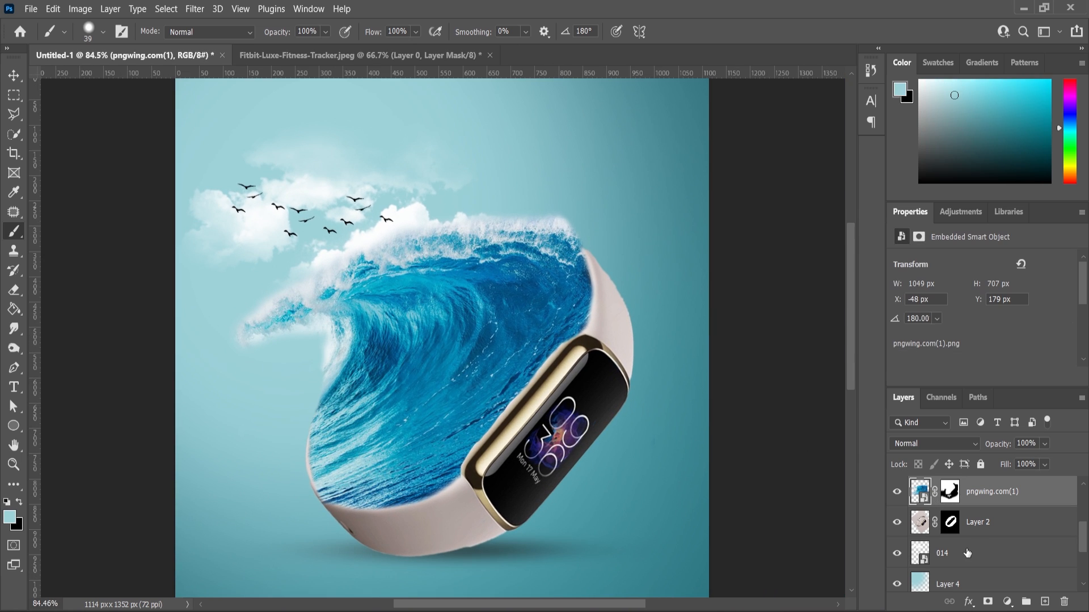
click(80, 9)
mouse_move(98, 42)
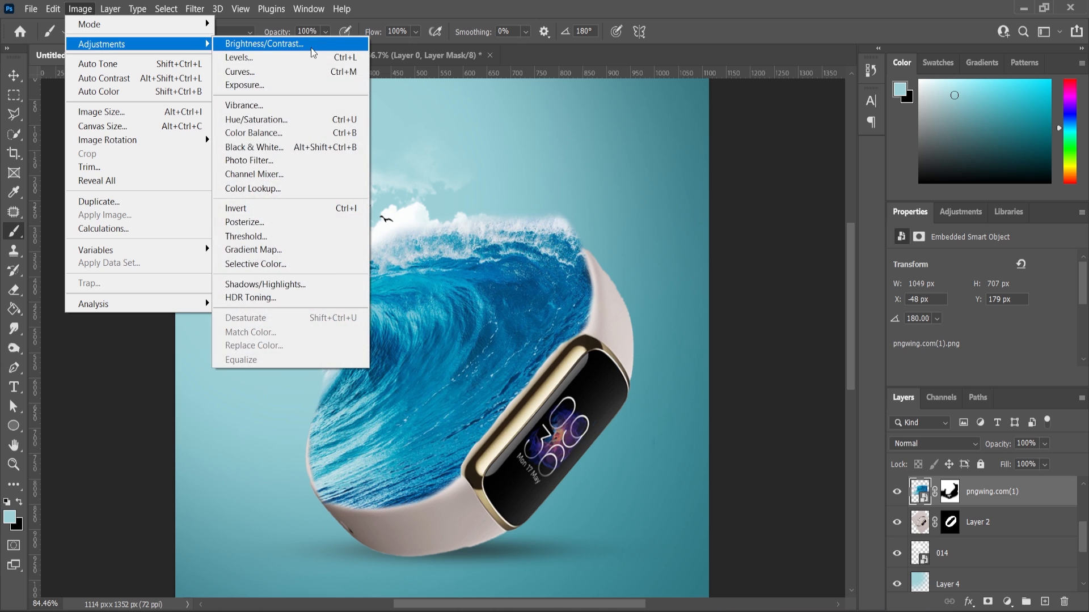
click(238, 59)
drag(736, 305, 741, 306)
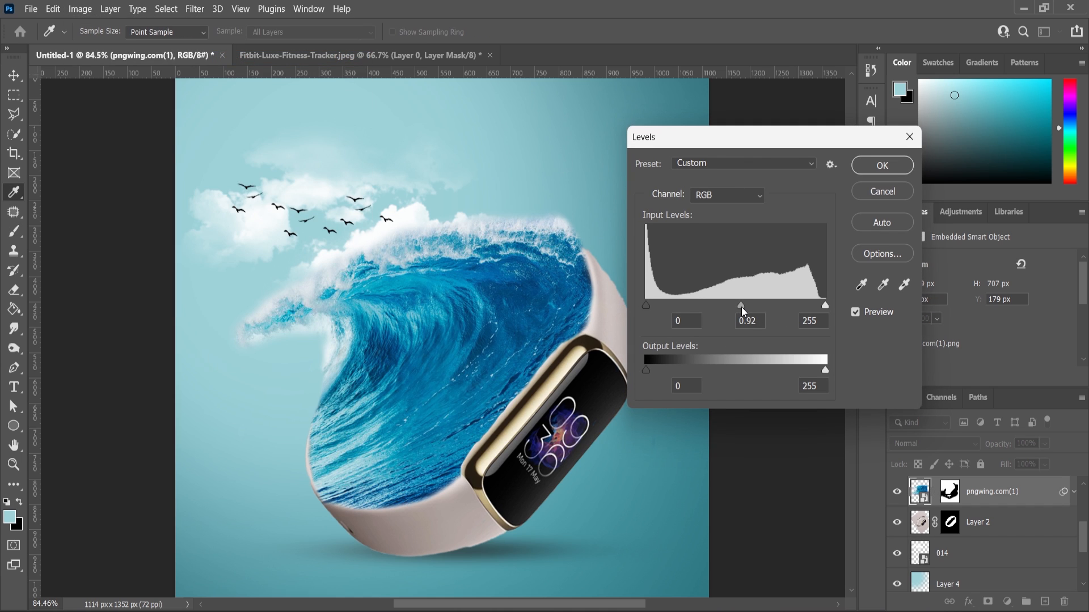
drag(646, 306, 648, 310)
click(882, 170)
key(b)
key(ctrl+0)
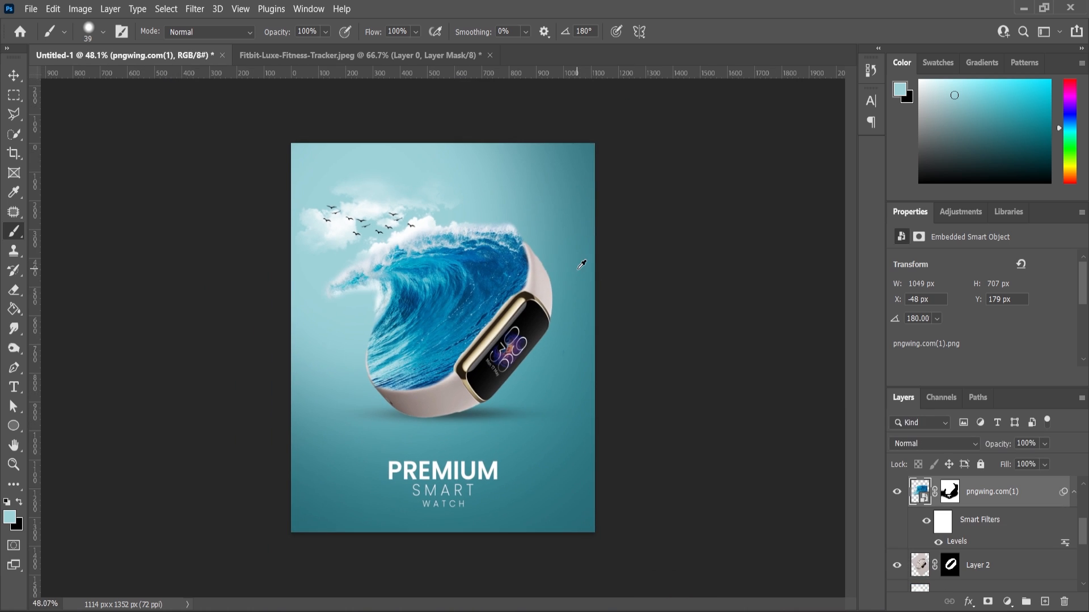
Step: Lock the glow layer, Layer 4
click(15, 83)
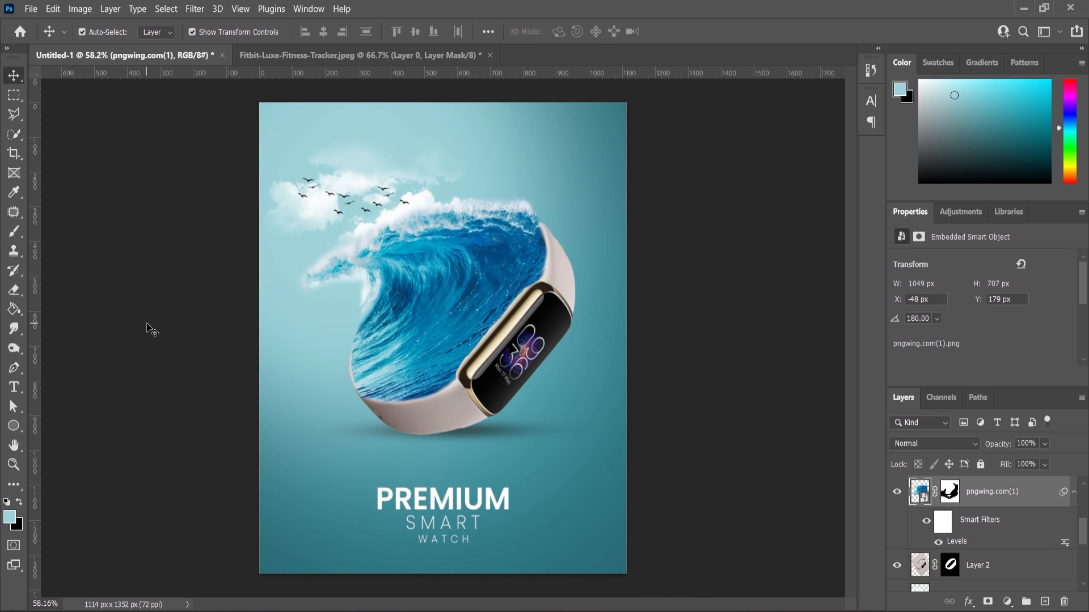
drag(147, 155, 457, 321)
scroll(987, 555, down, 1)
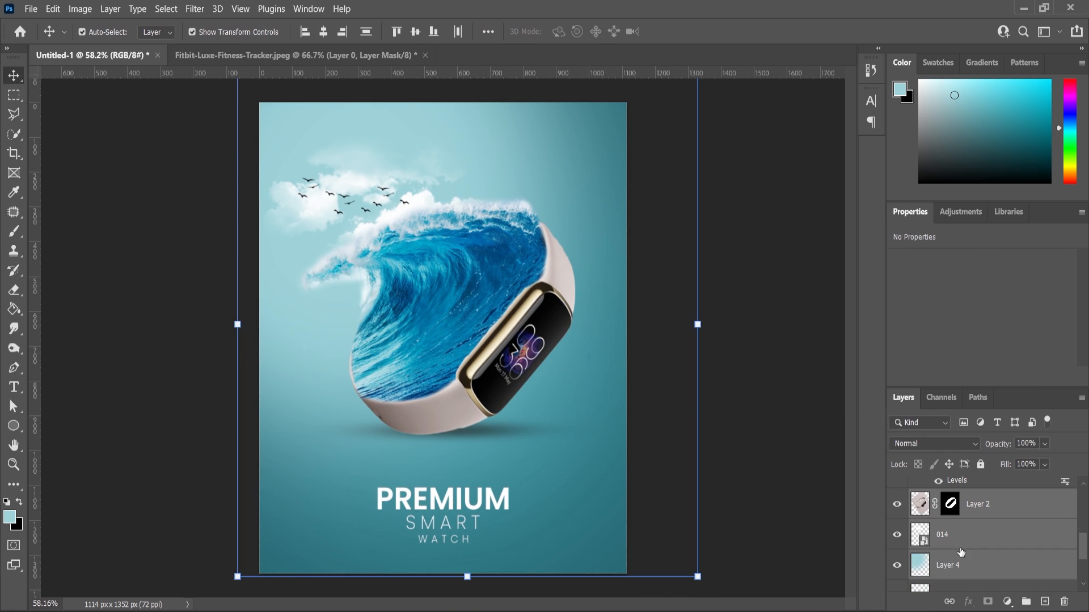
click(951, 545)
click(951, 570)
click(980, 465)
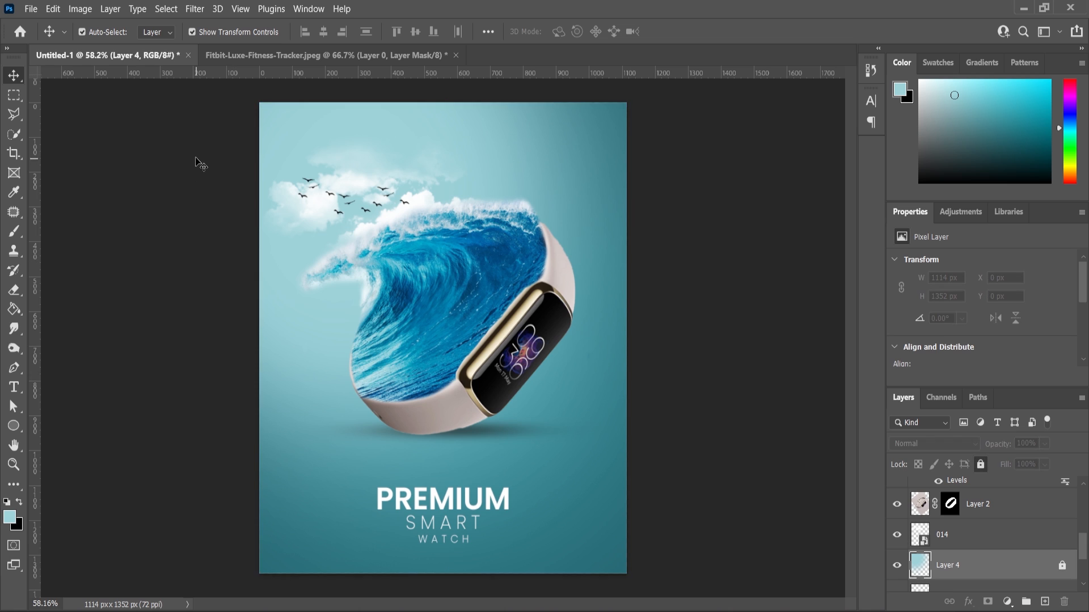
Step: Select the watch, wave, clouds and birds together and scale them to 102.95%
drag(195, 157, 554, 368)
click(698, 323)
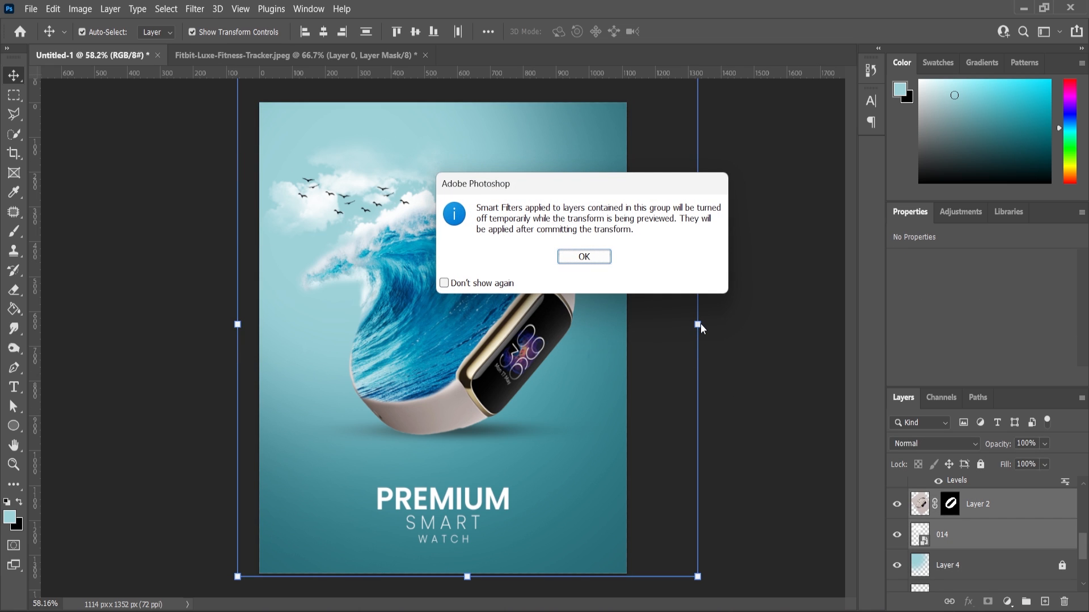
click(589, 262)
drag(697, 323, 703, 325)
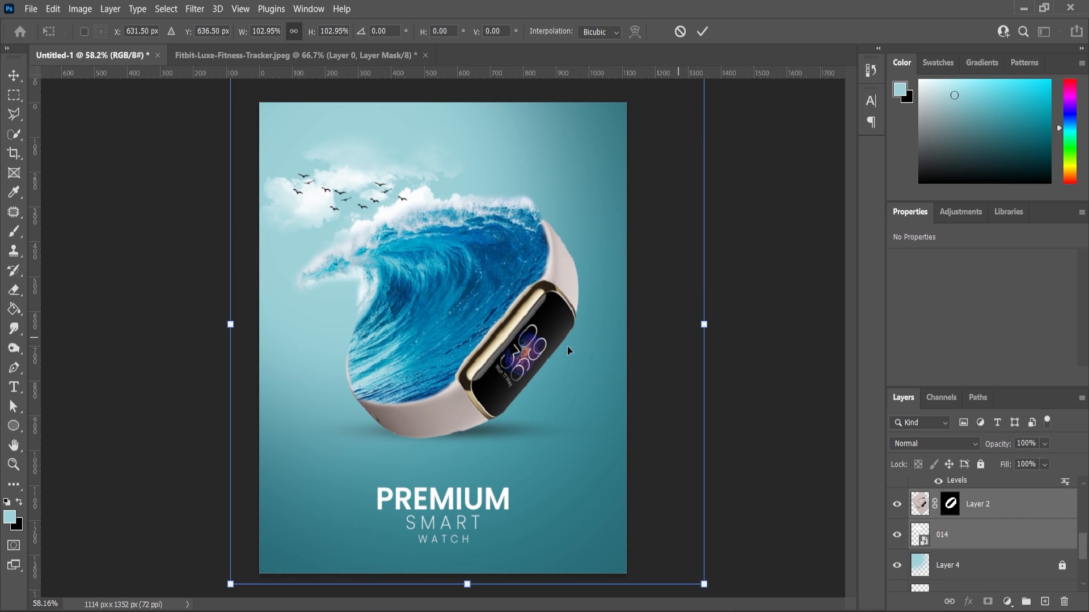
drag(541, 347, 542, 349)
key(ctrl+z)
Step: Move the watch's shadow on Layer 3 down to Y 910 px, just beneath the enlarged strap
scroll(943, 575, down, 1)
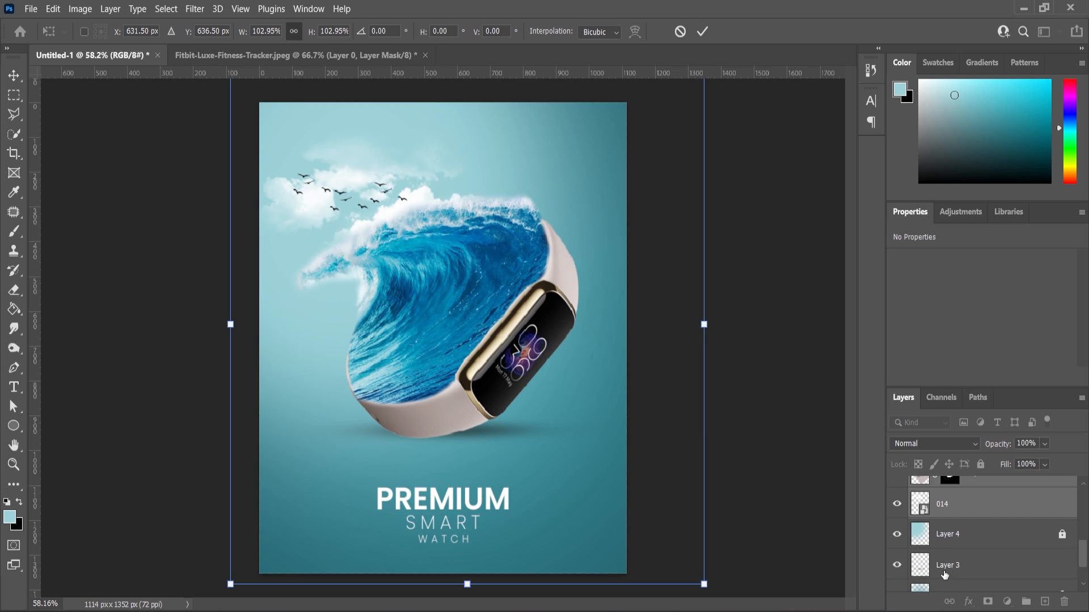
click(942, 562)
drag(491, 437, 490, 449)
scroll(538, 417, down, 1)
click(13, 463)
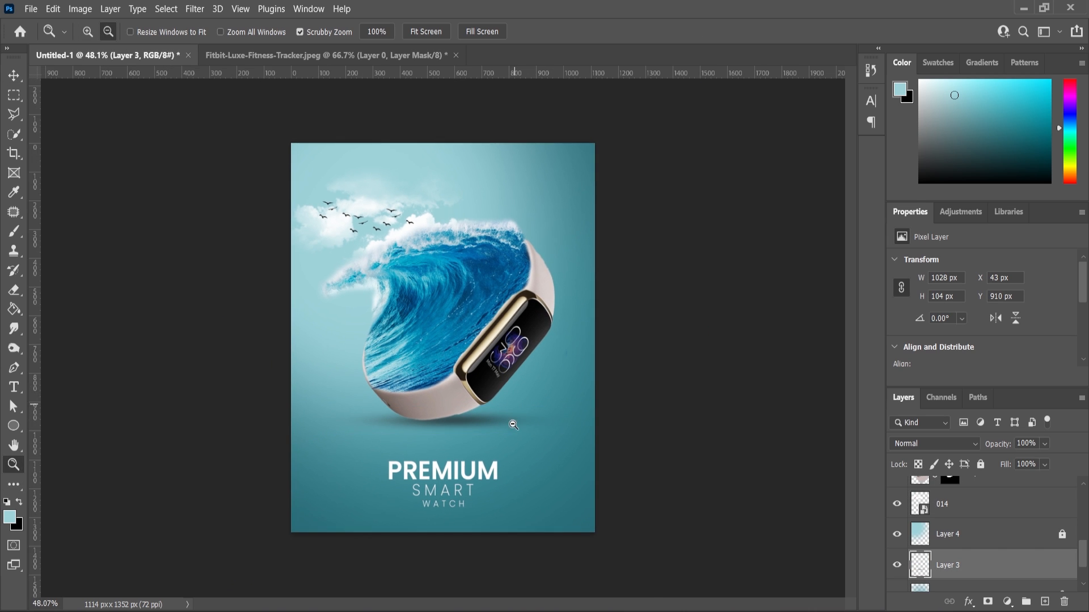
scroll(510, 429, up, 1)
click(12, 75)
scroll(397, 448, up, 4)
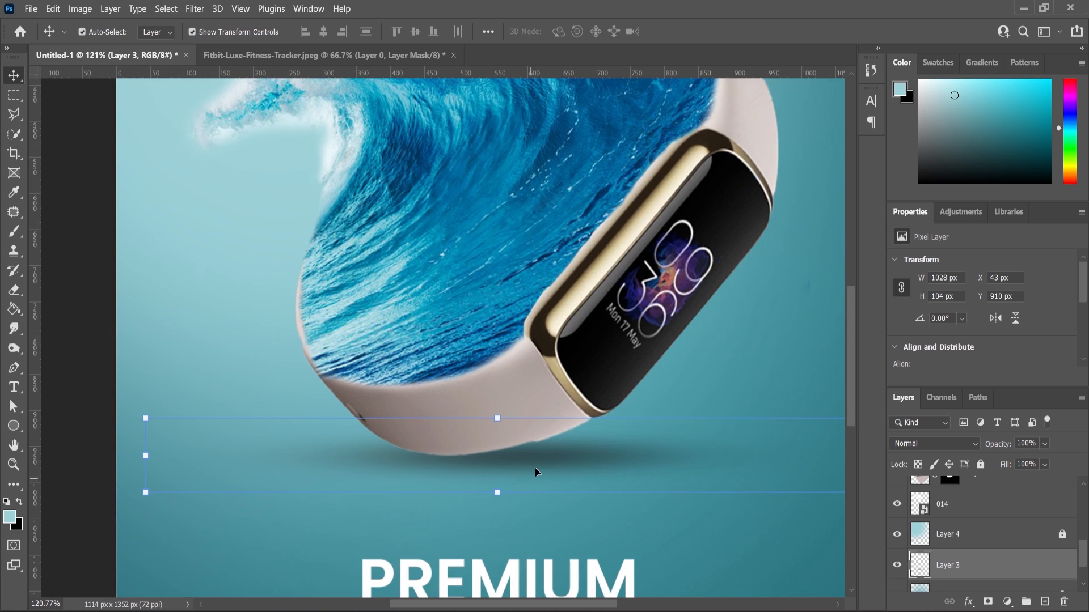
scroll(533, 466, down, 4)
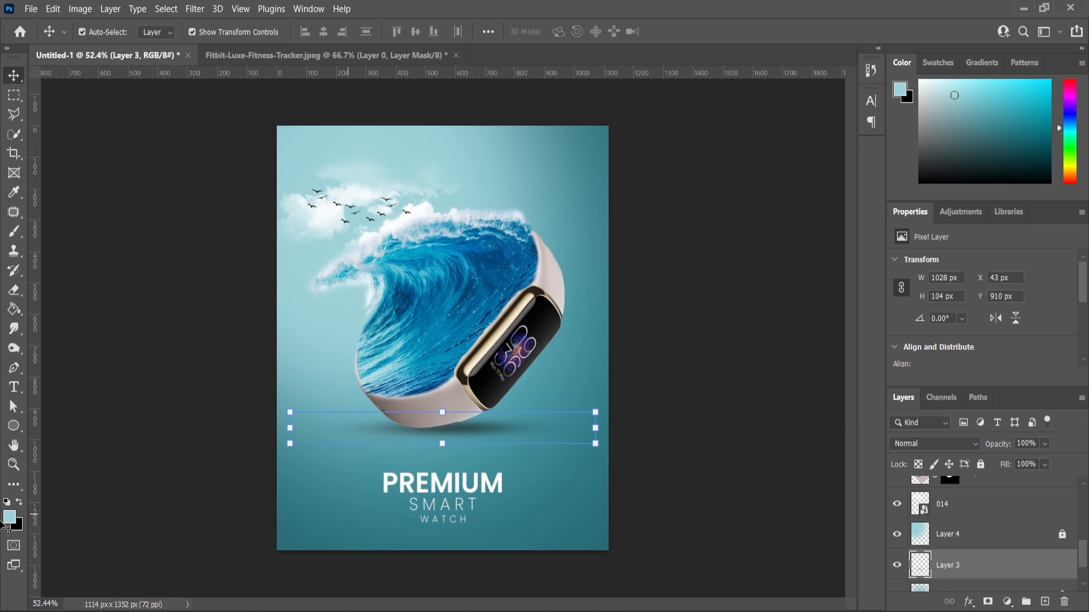
Step: Move the clouds up and toward the poster's upper-left corner, to X -100 px and Y -11 px
click(14, 464)
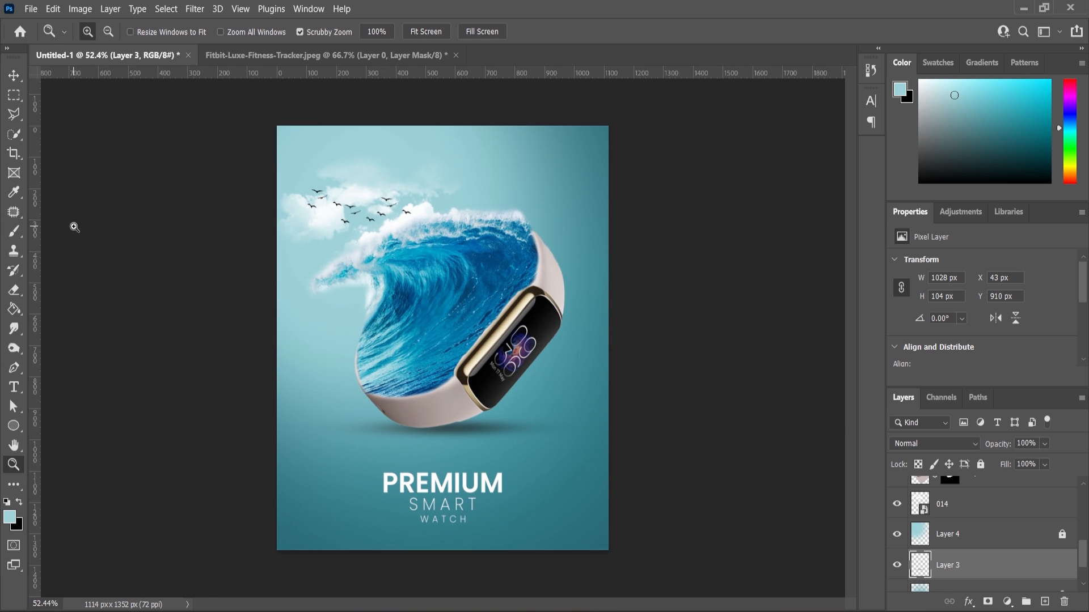
click(14, 75)
drag(363, 196, 341, 169)
drag(342, 169, 345, 170)
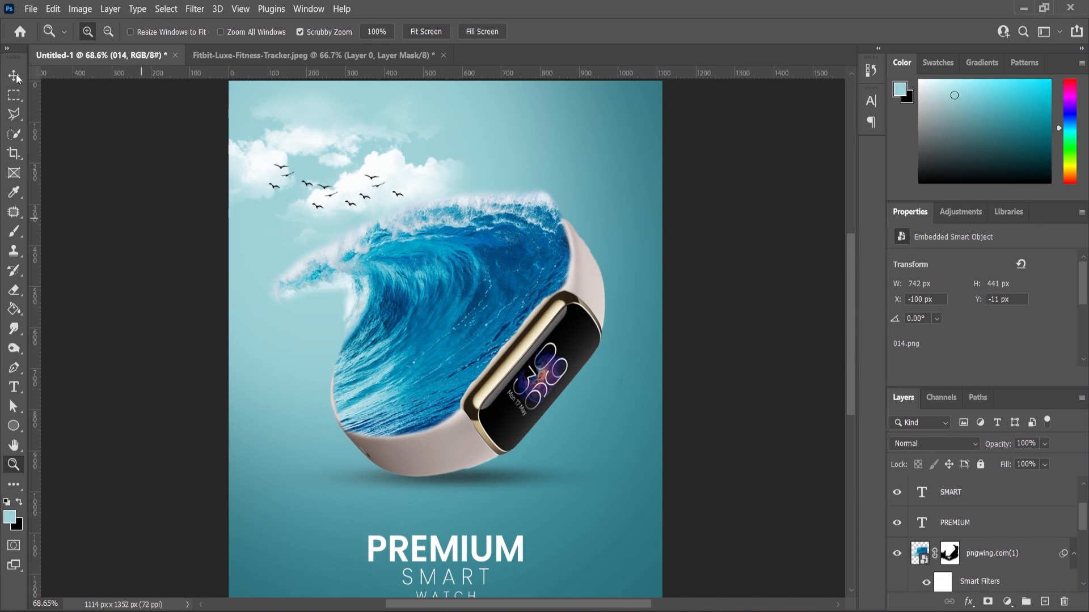
click(13, 75)
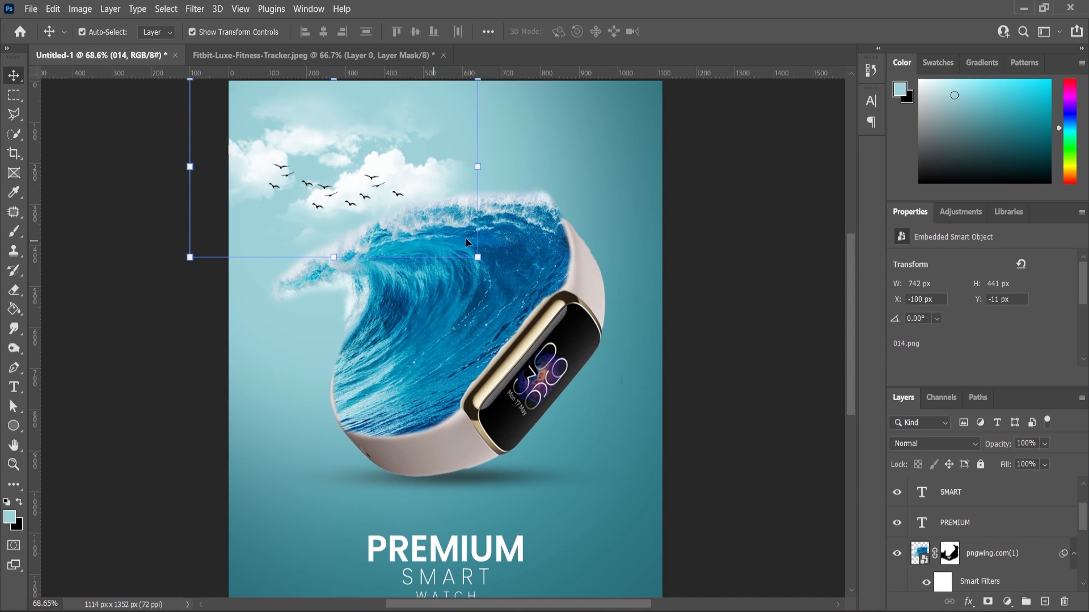
Step: Scale the clouds down to 582 by 346 px and reposition them at X -55 px, Y -16 px above the birds
click(481, 258)
drag(483, 258, 418, 218)
scroll(418, 217, down, 2)
drag(353, 180, 371, 161)
click(14, 464)
scroll(448, 340, down, 4)
scroll(453, 346, up, 1)
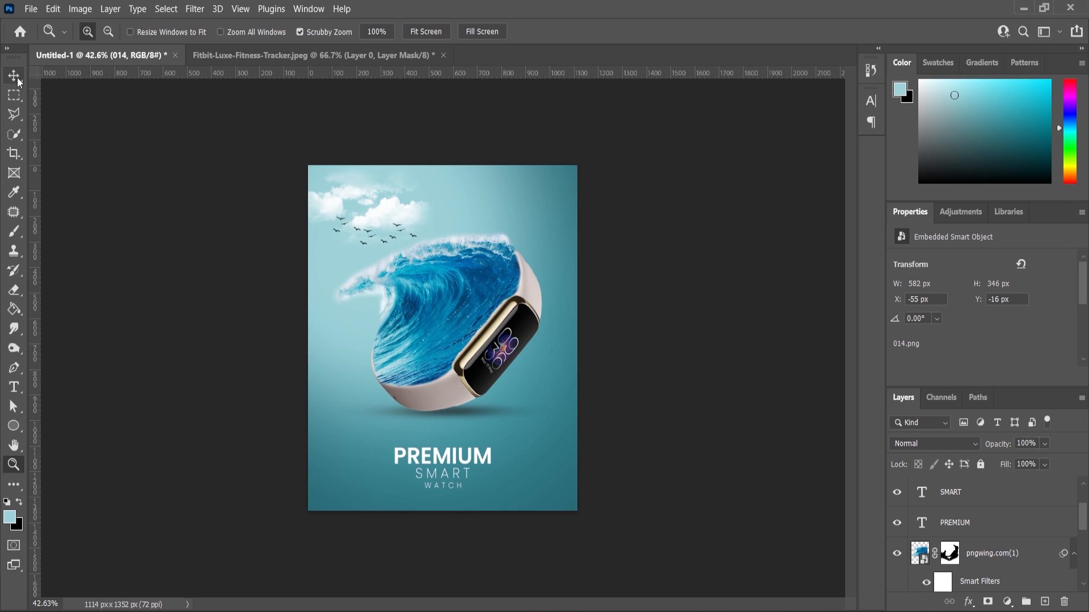
Step: Select the wave, the watch on Layer 2 and the shadow on Layer 3, and shift them together slightly left and down
click(14, 74)
scroll(461, 346, up, 3)
click(463, 346)
scroll(970, 561, down, 1)
ctrl+click(975, 572)
scroll(993, 542, down, 2)
scroll(945, 553, up, 6)
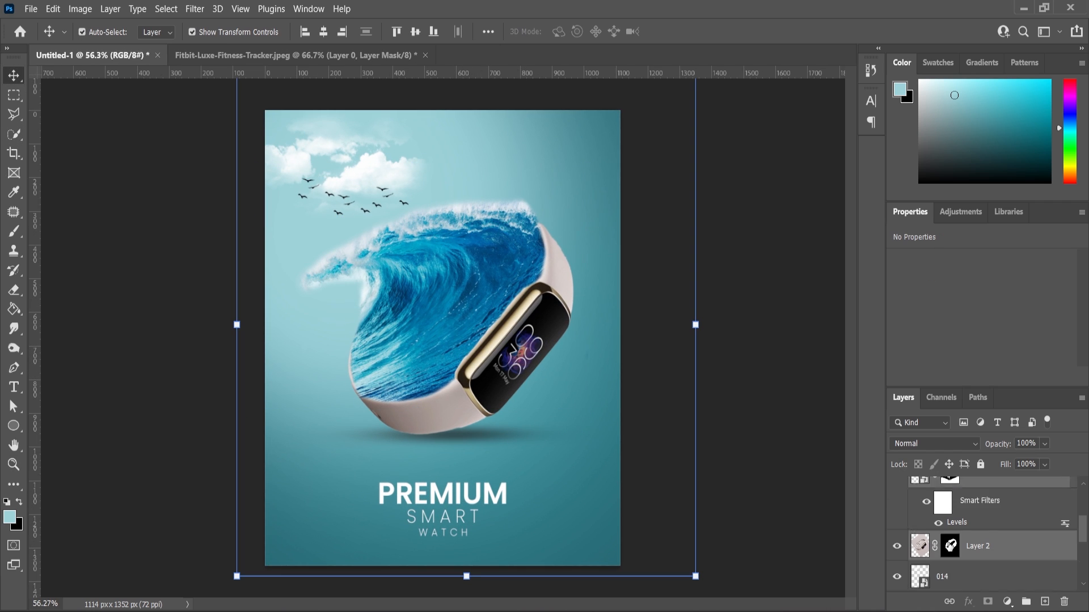
scroll(950, 547, down, 3)
scroll(951, 546, down, 2)
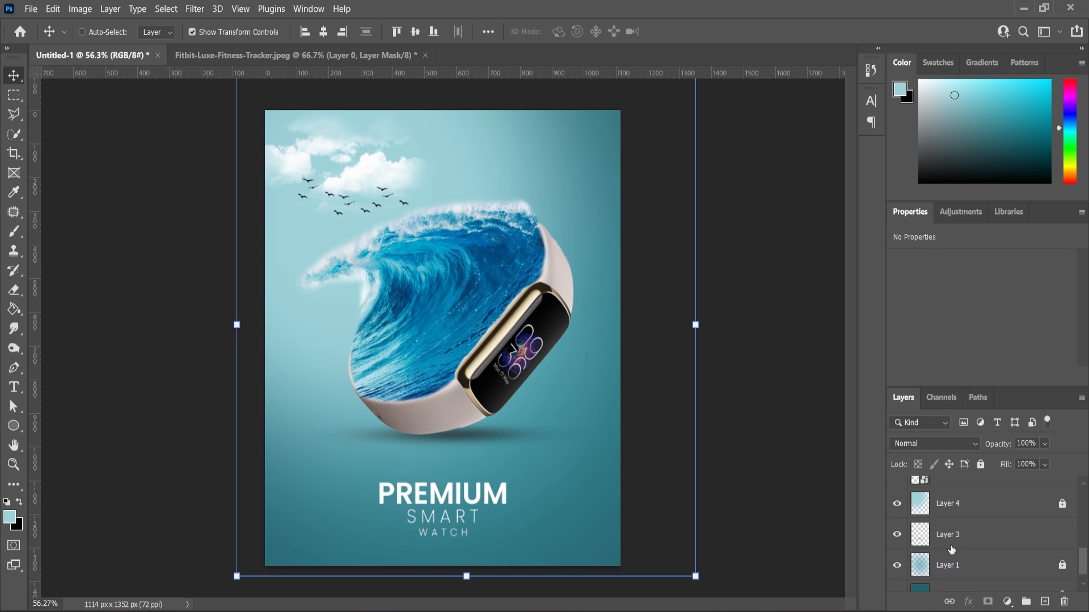
ctrl+click(951, 538)
drag(460, 380, 450, 381)
key(ctrl+z)
key(ctrl+z)
key(ctrl+z)
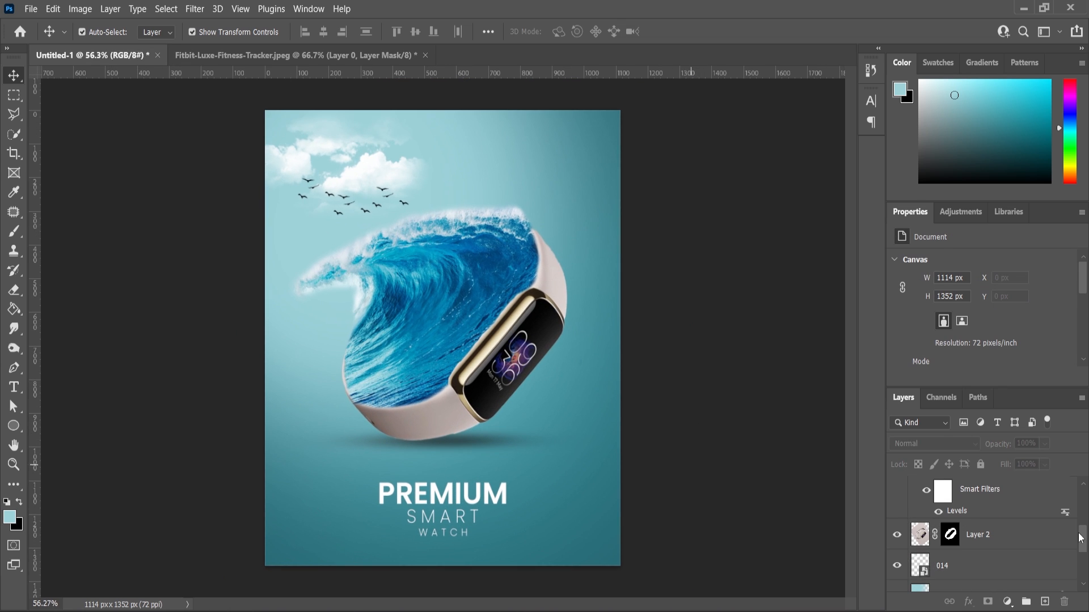
Step: Add a Levels adjustment layer above the birds layer, with the midtones at 0.92 and a slightly raised black point
scroll(964, 539, up, 5)
click(964, 491)
click(1007, 602)
click(992, 411)
scroll(980, 304, down, 1)
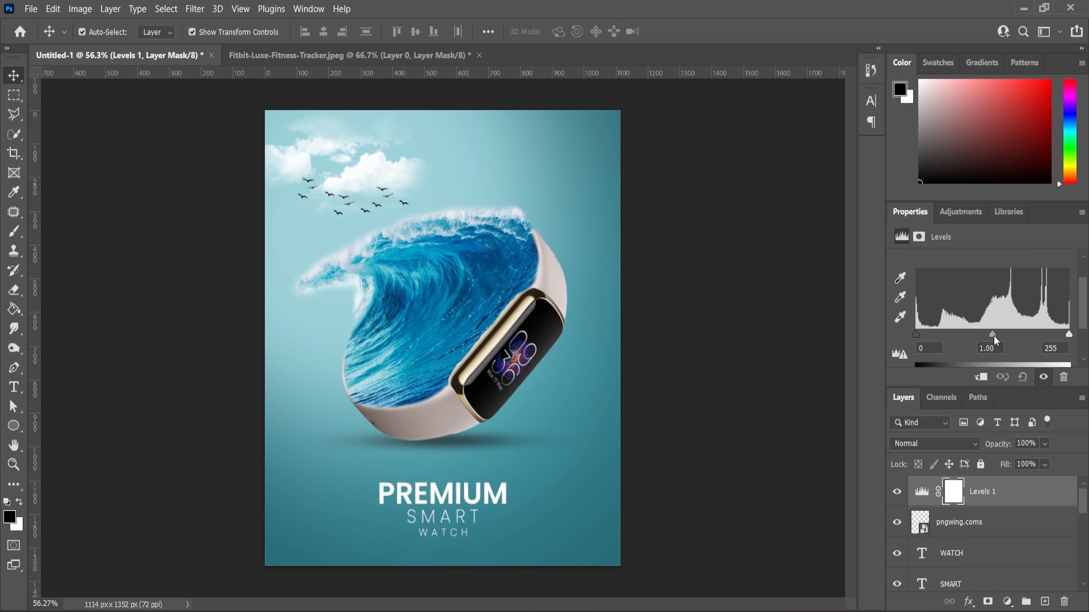
drag(993, 336, 995, 336)
drag(916, 336, 922, 341)
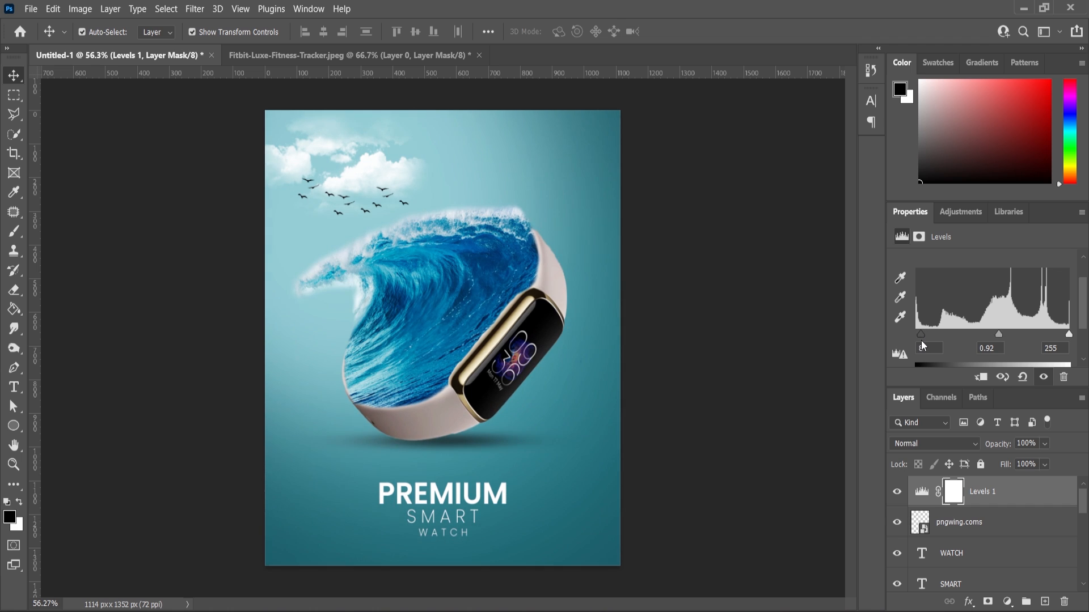
click(736, 512)
Step: Select the PREMIUM, SMART and WATCH text layers together and enlarge the title slightly beneath the watch
scroll(465, 528, up, 5)
click(461, 532)
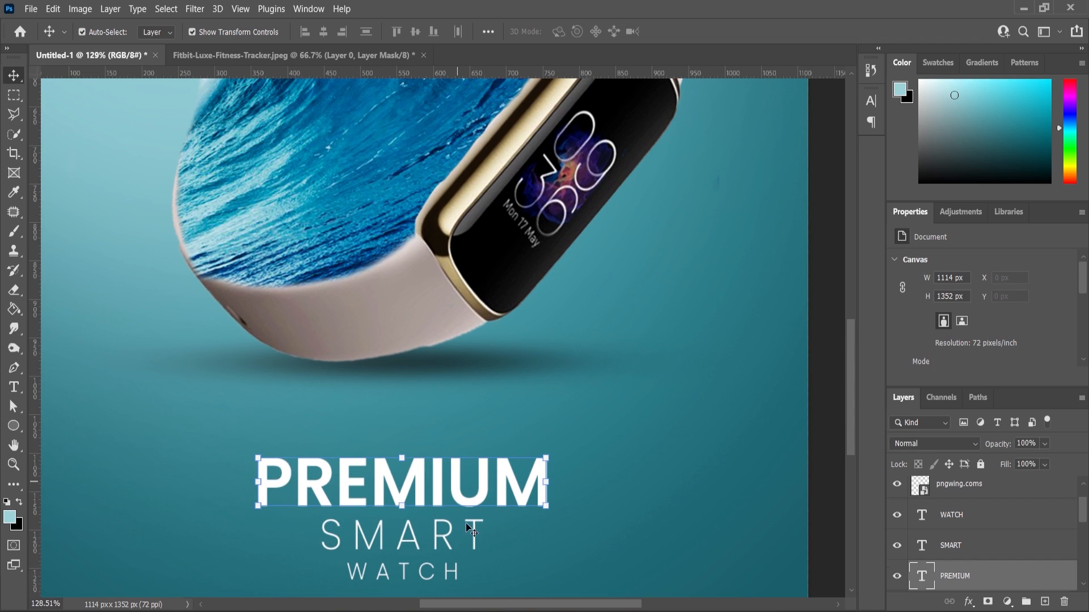
shift+click(951, 516)
scroll(588, 469, down, 3)
key(ctrl+t)
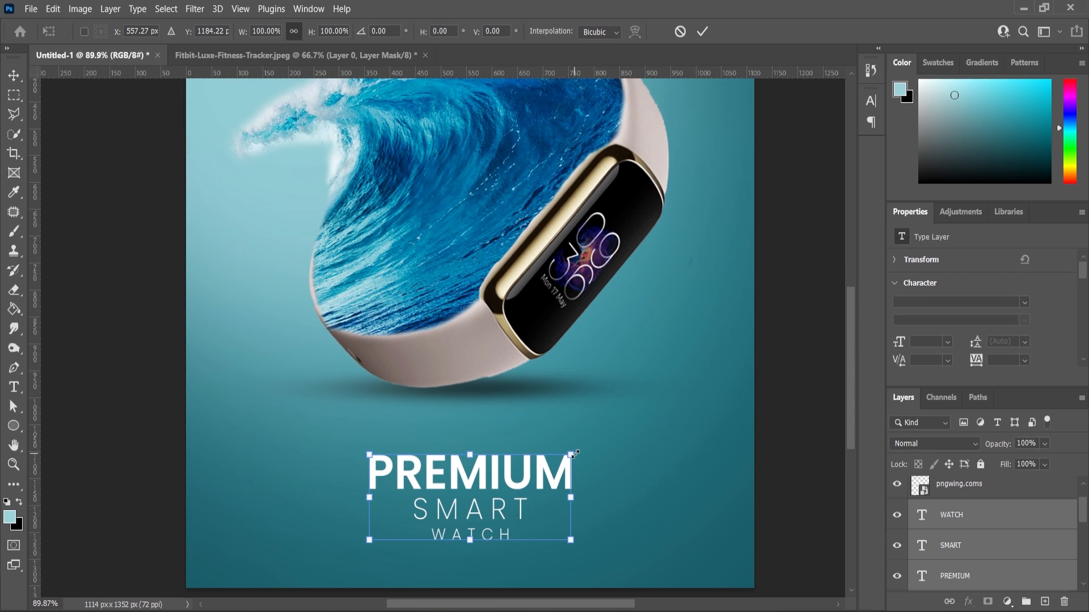
drag(574, 455, 587, 449)
click(13, 464)
key(ctrl+0)
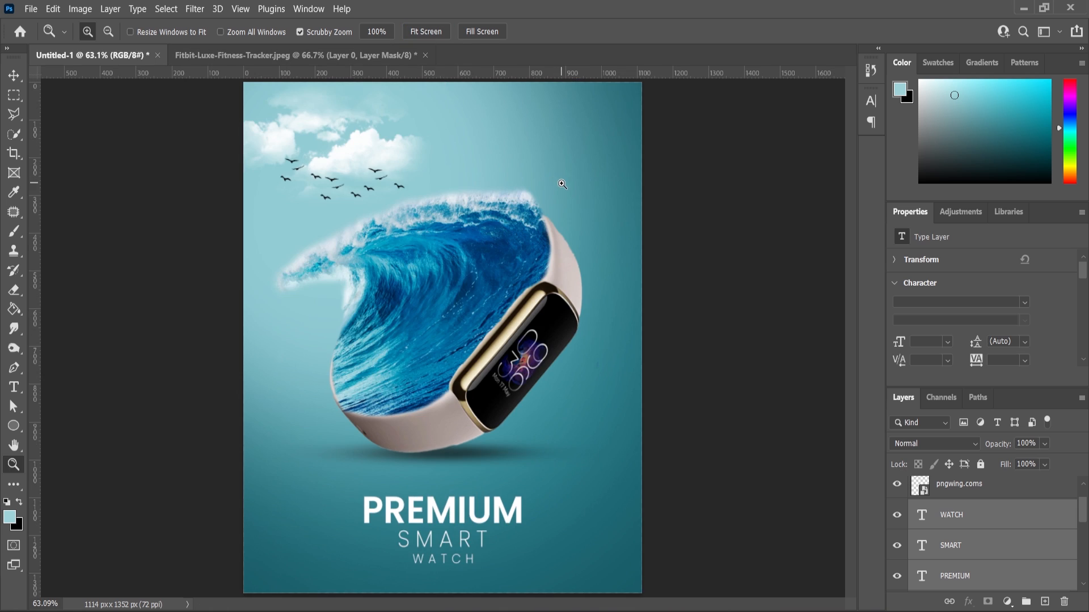